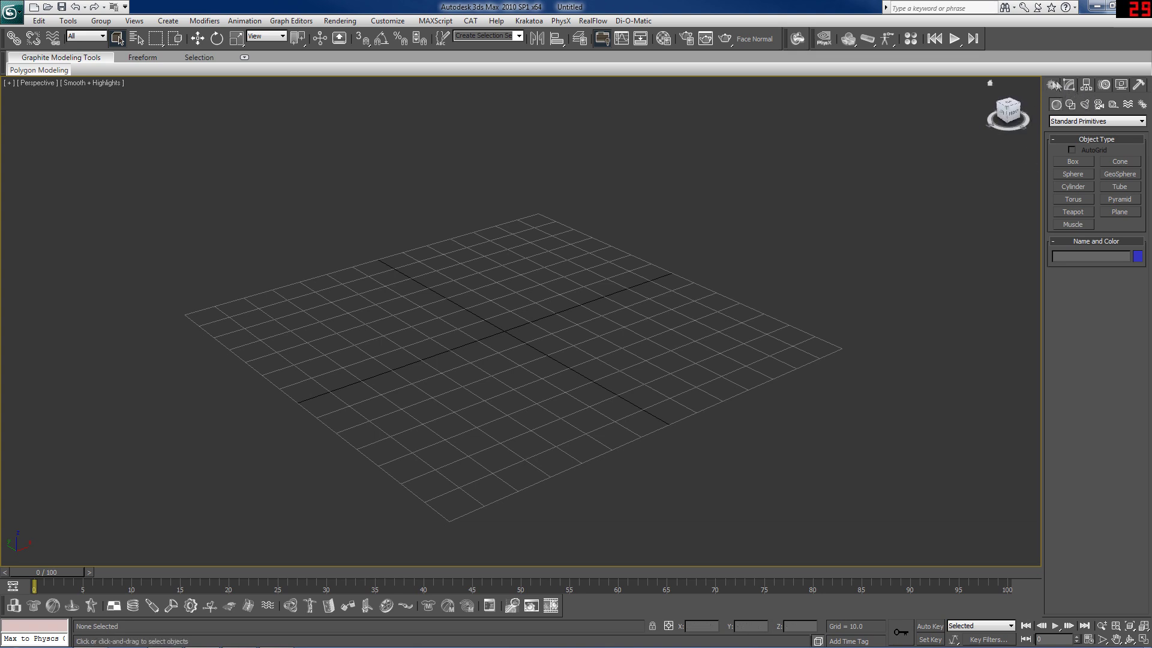
Create a Biped skeleton about 78 units tall near the center of the grid in the Perspective viewport.
click(1143, 105)
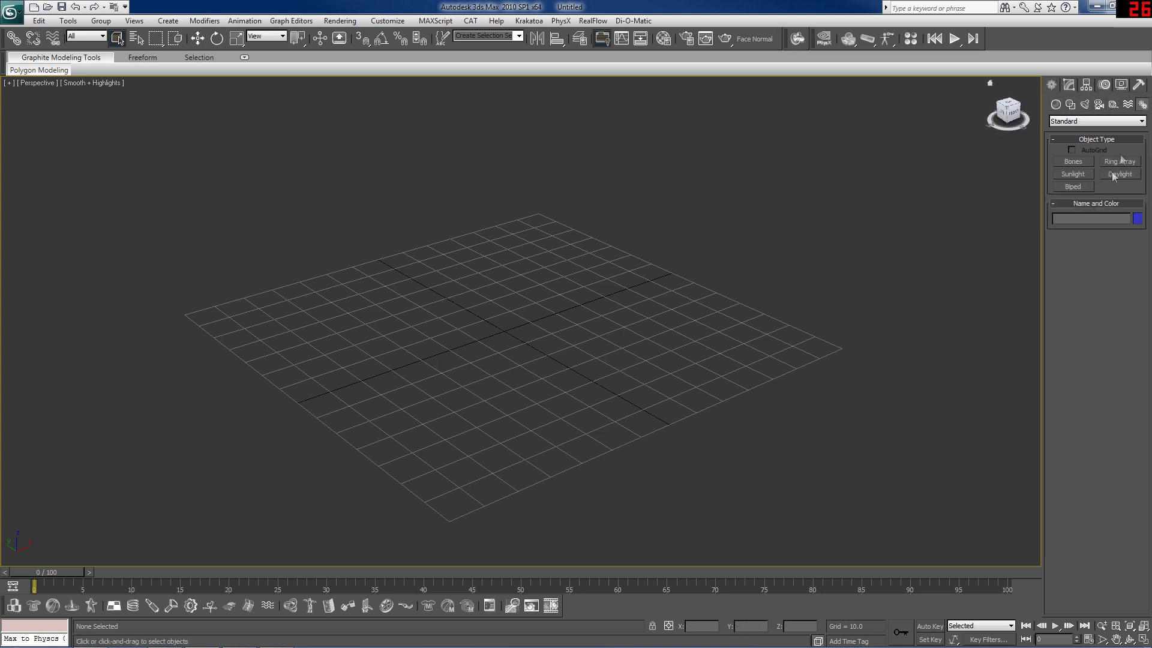
click(1073, 186)
drag(503, 339, 588, 78)
middle_drag(576, 108, 583, 275)
scroll(574, 180, up, 3)
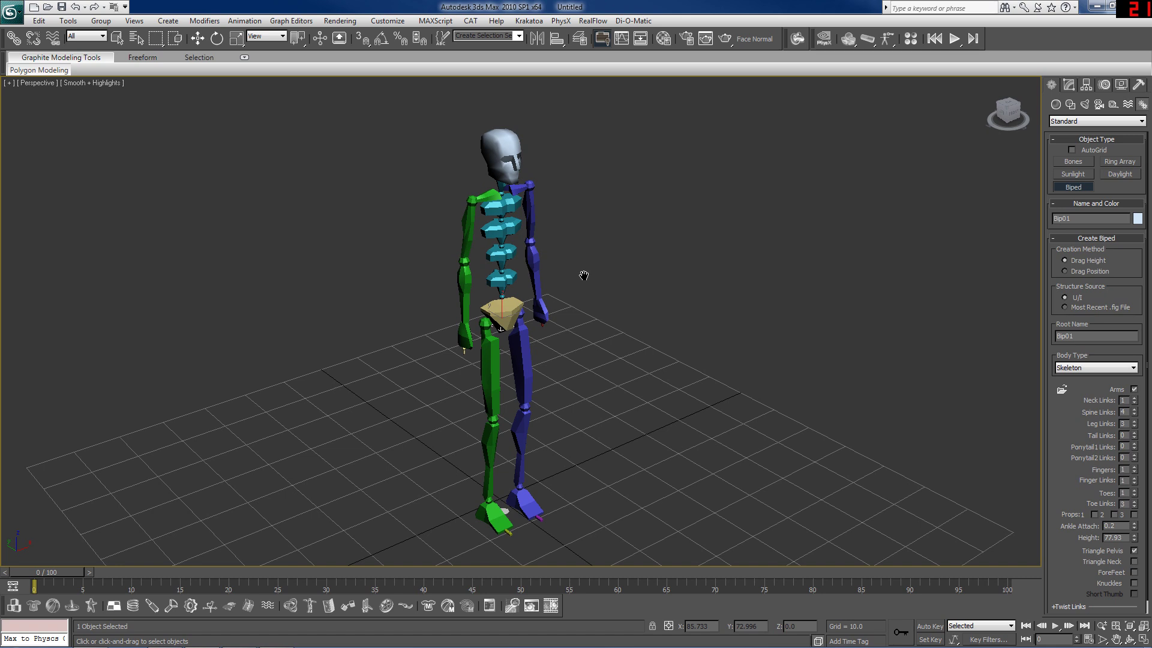
right_click(638, 323)
drag(1004, 114, 989, 112)
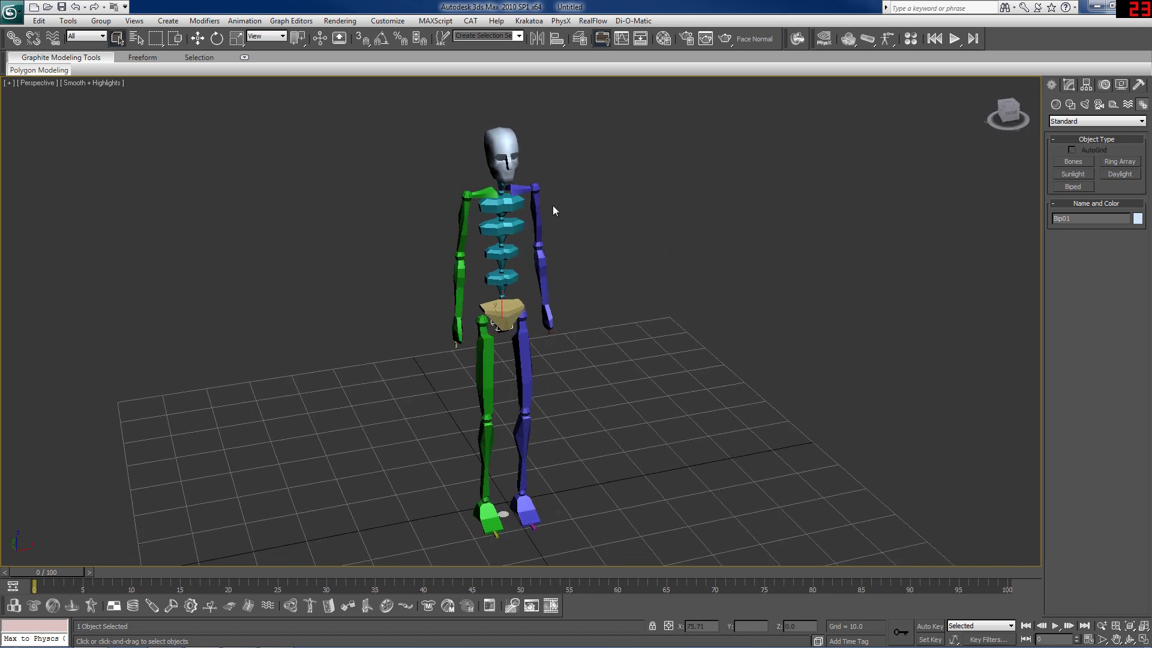
drag(1005, 114, 1030, 113)
middle_drag(779, 264, 774, 260)
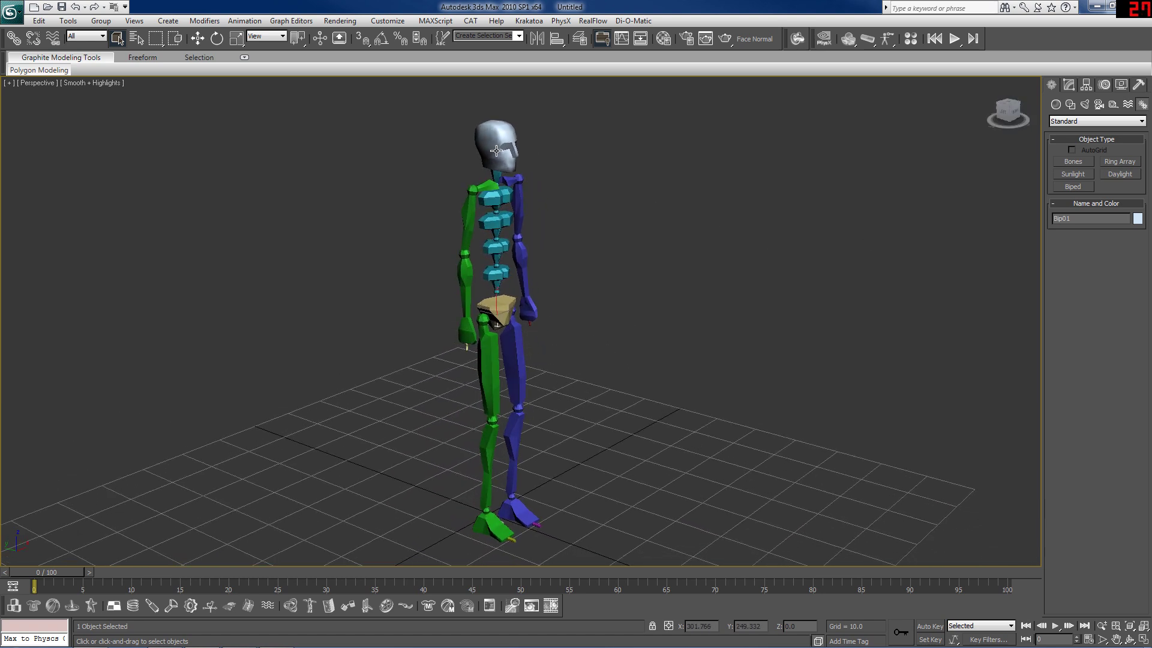
drag(1012, 116, 996, 116)
middle_drag(597, 325, 590, 304)
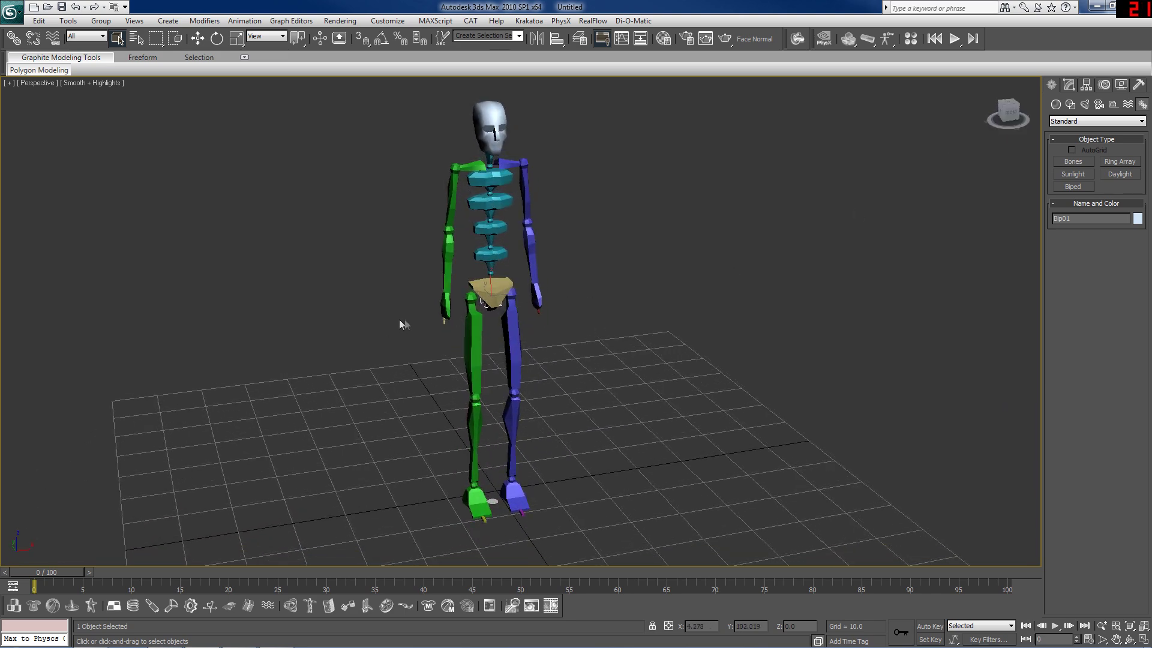
Select the biped's pelvis and display its motion parameters.
click(540, 311)
drag(1009, 114, 1018, 119)
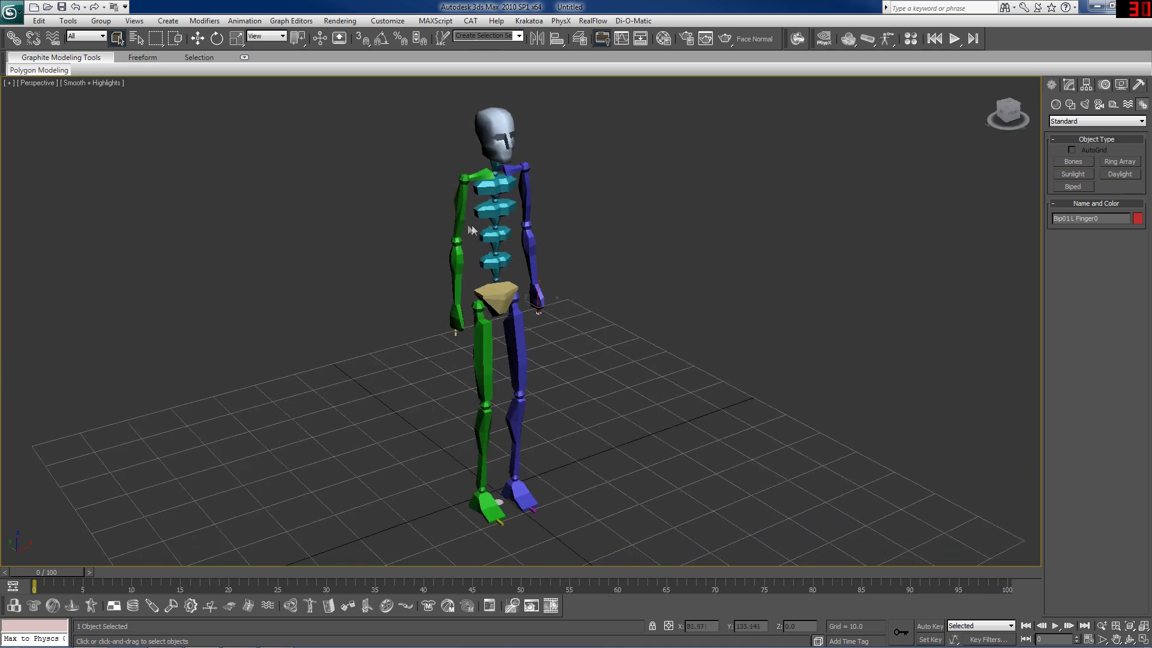
click(509, 295)
click(1105, 85)
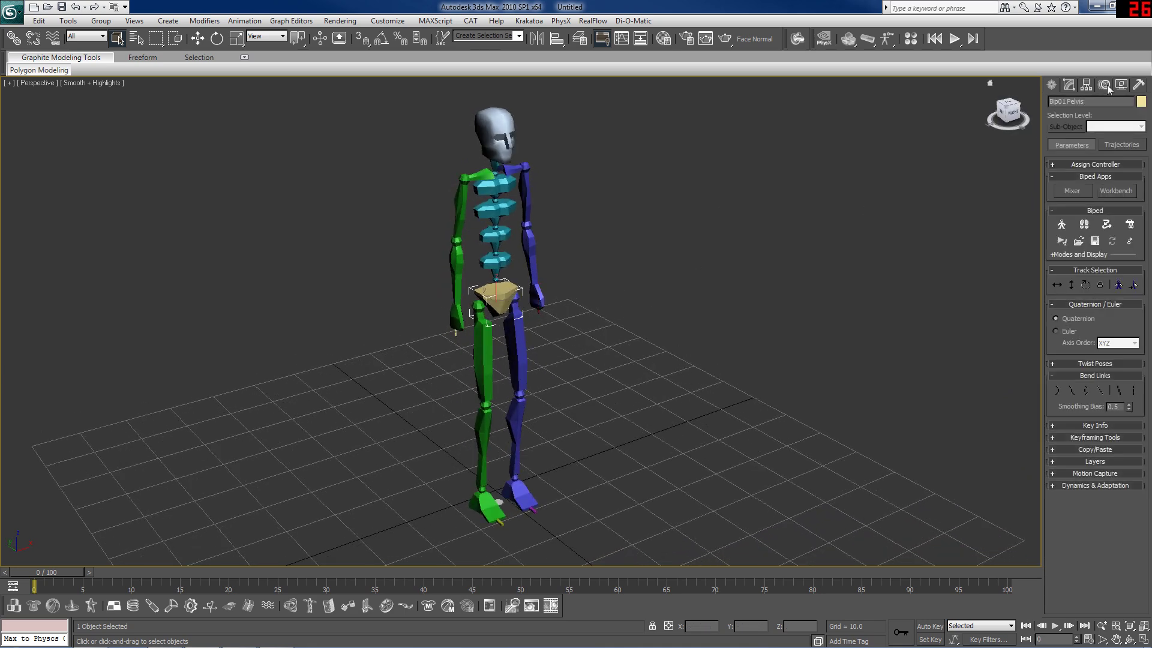
middle_drag(647, 189, 635, 174)
drag(1014, 117, 750, 177)
alt+middle_drag(749, 172, 748, 166)
drag(1019, 117, 1014, 112)
middle_drag(760, 186, 771, 189)
drag(1010, 111, 1131, 114)
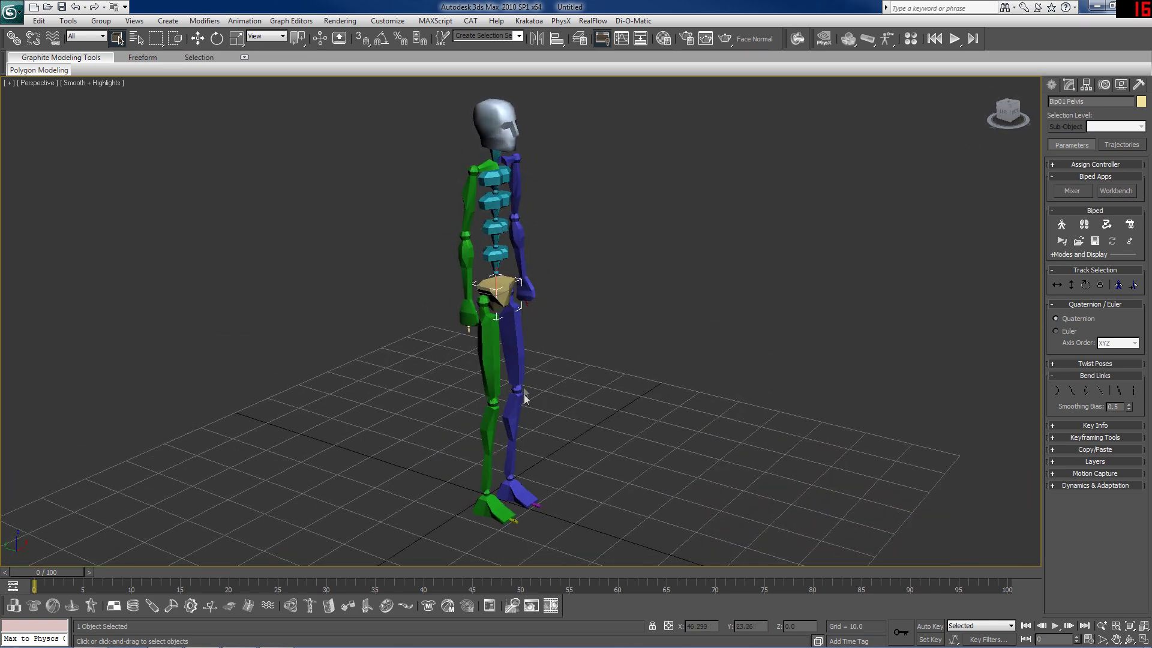
middle_drag(566, 391, 555, 388)
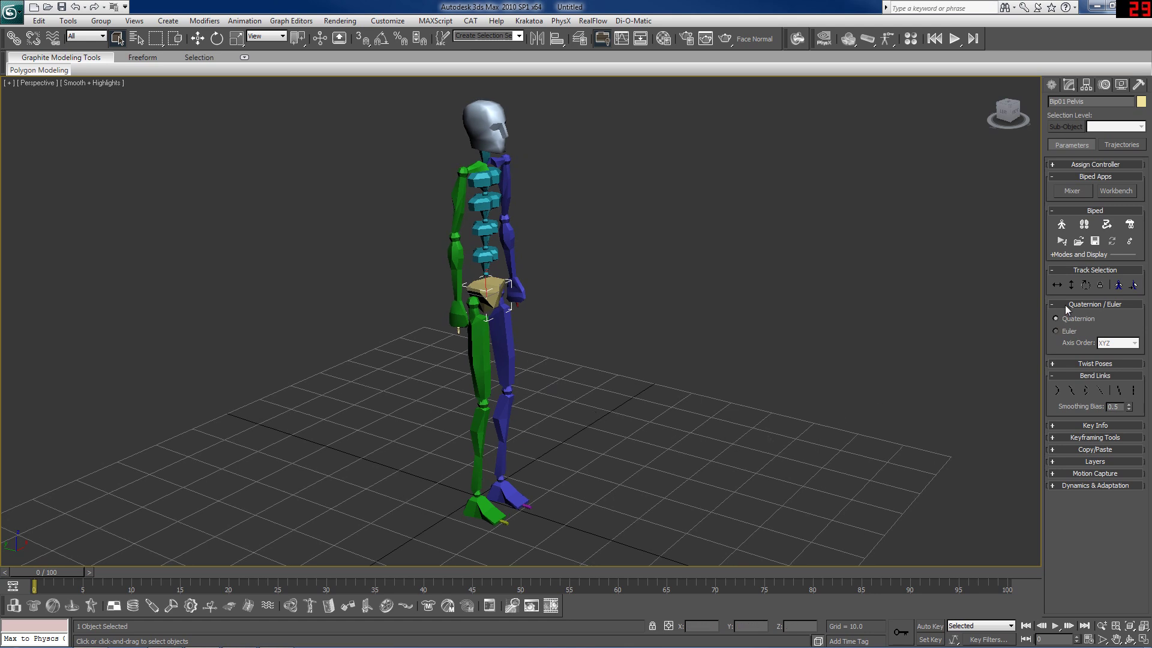
Open the biped's motion file loader and look through the clips in the Bip folder.
click(1079, 242)
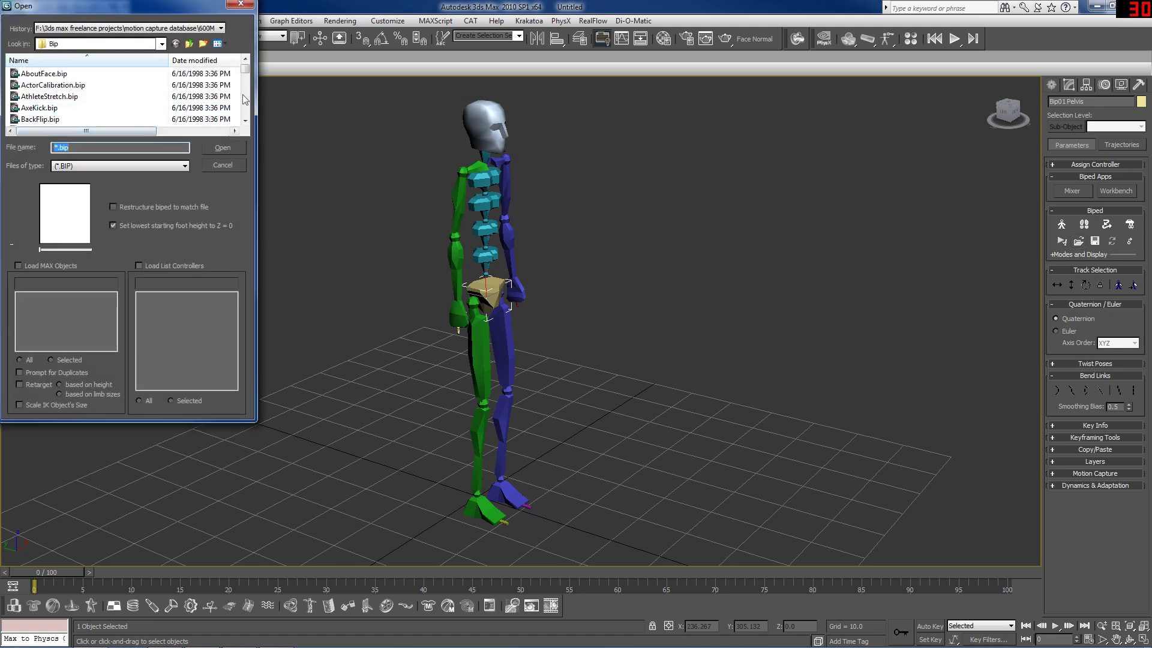
drag(249, 75, 259, 129)
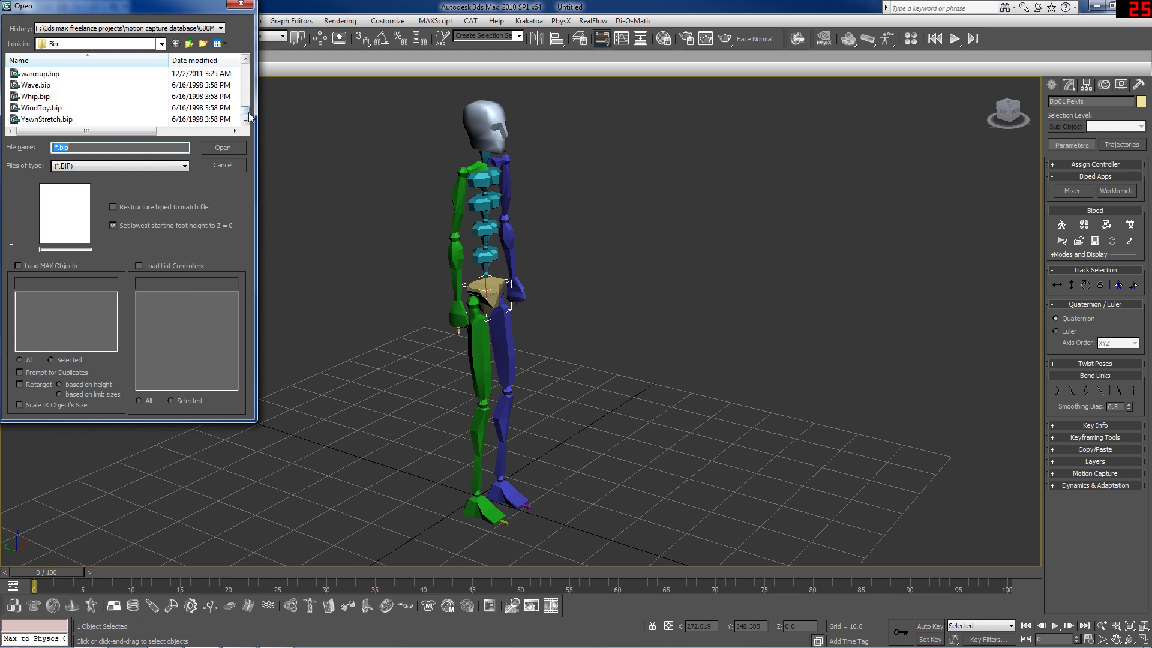
drag(247, 114, 246, 67)
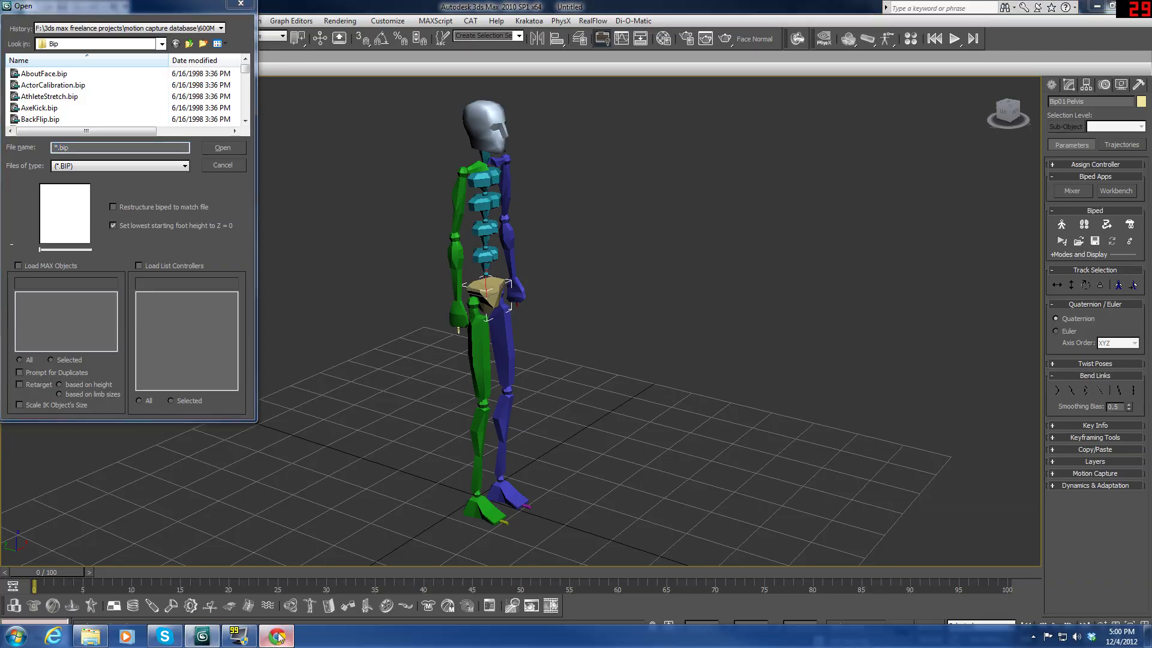
Switch to Chrome, review the BVH zip download links on cgspeed's 3dsMax-friendly CMU motion capture page, and return to 3ds Max.
click(343, 567)
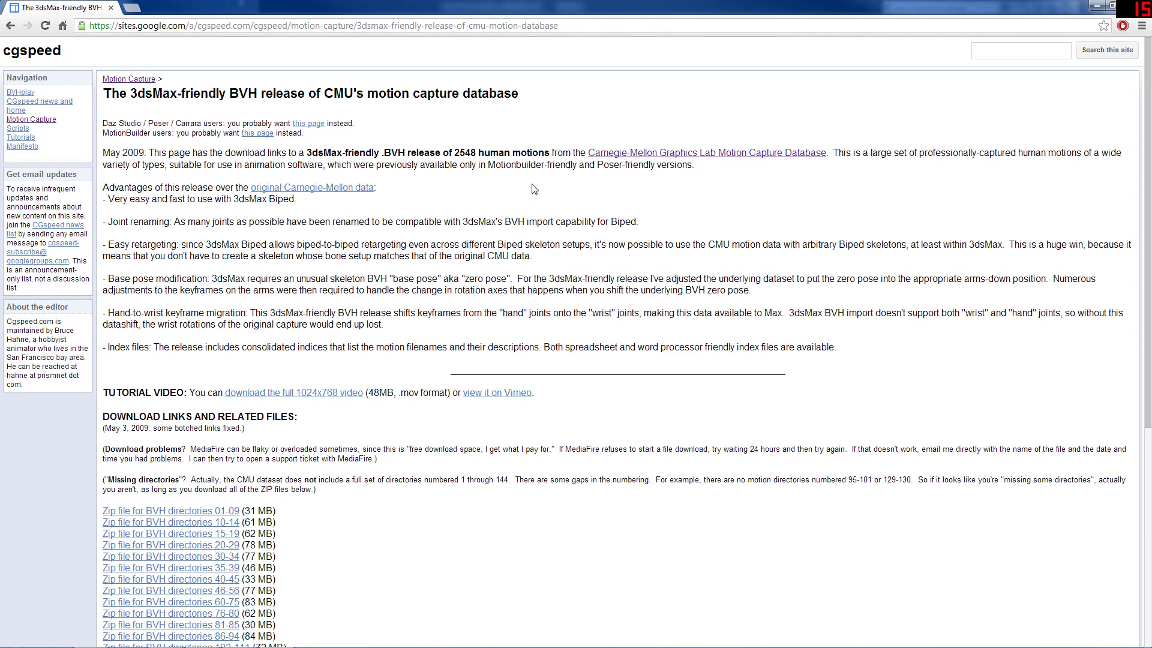
scroll(613, 471, down, 4)
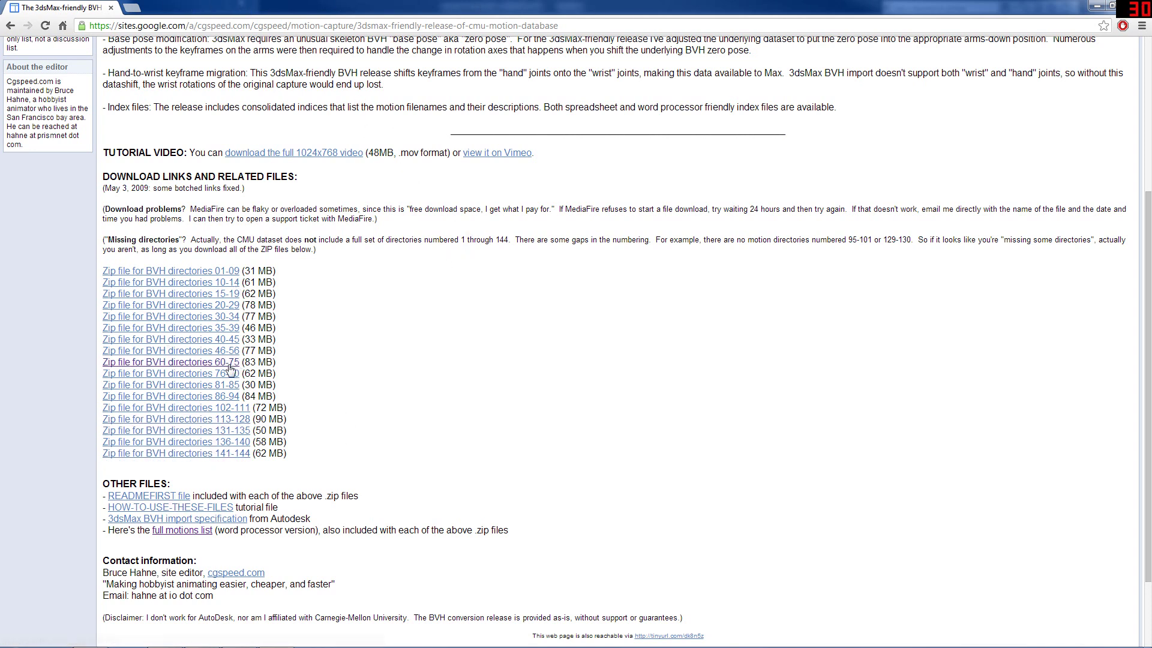
scroll(234, 373, up, 2)
click(1097, 6)
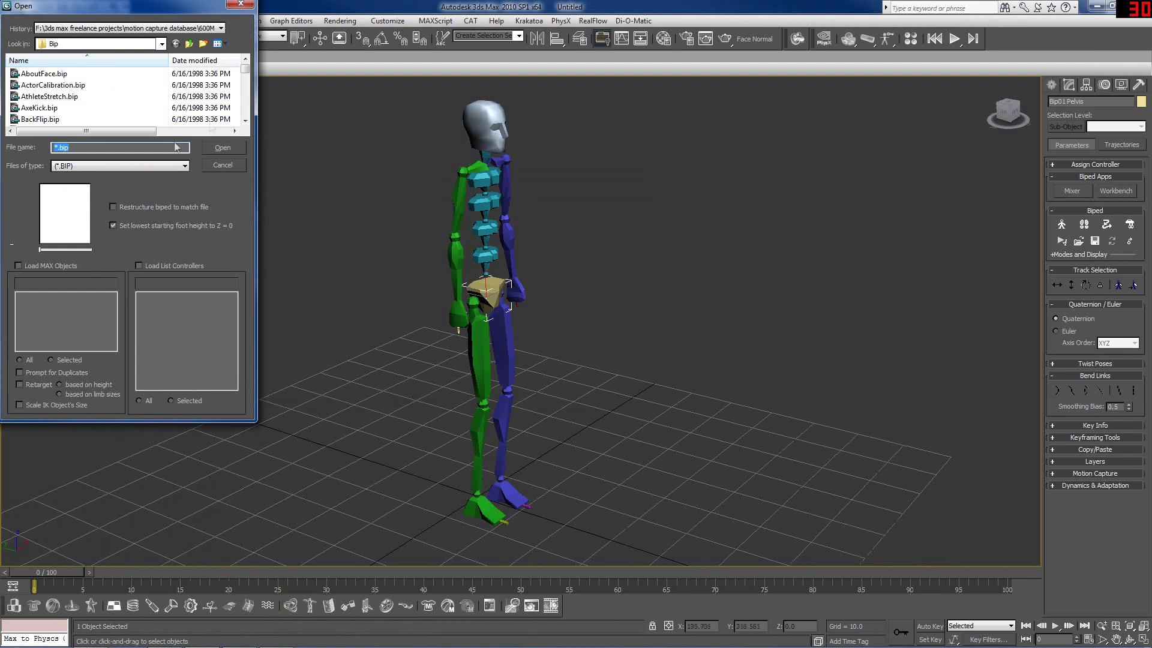
Browse the BVH and 3DCreations motion capture folders, check the available file types, and go back to the Bip folder.
mouse_move(246, 72)
mouse_down()
mouse_move(252, 114)
mouse_move(250, 66)
mouse_up()
click(188, 45)
double_click(80, 86)
double_click(79, 77)
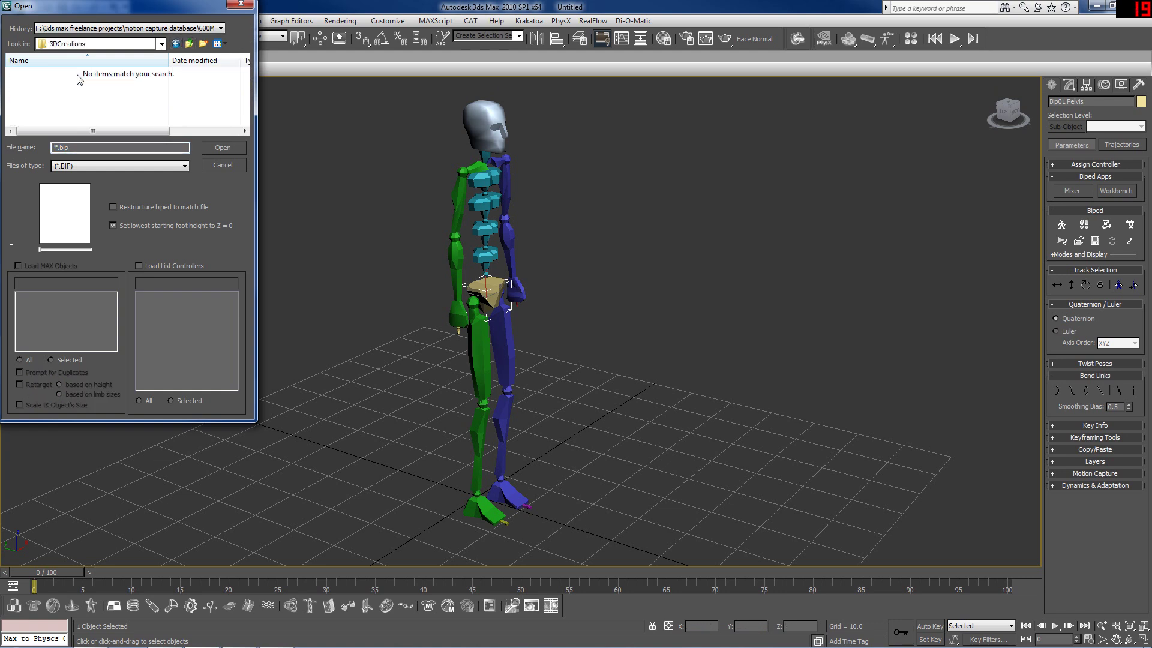
click(189, 44)
click(146, 166)
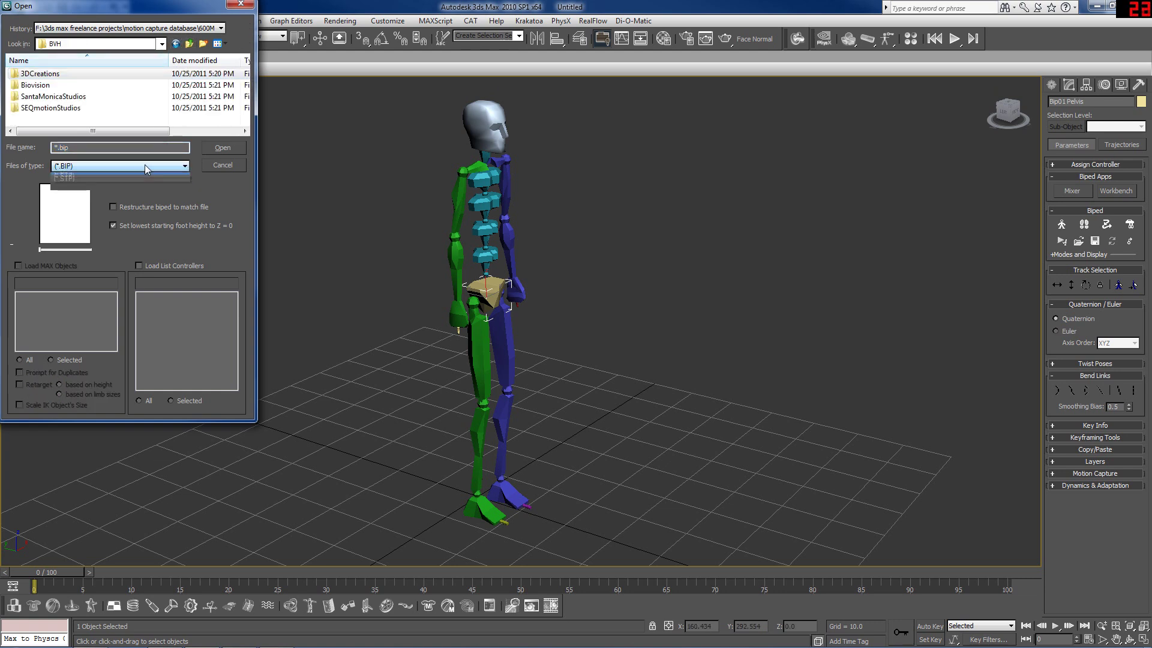
click(192, 43)
click(190, 44)
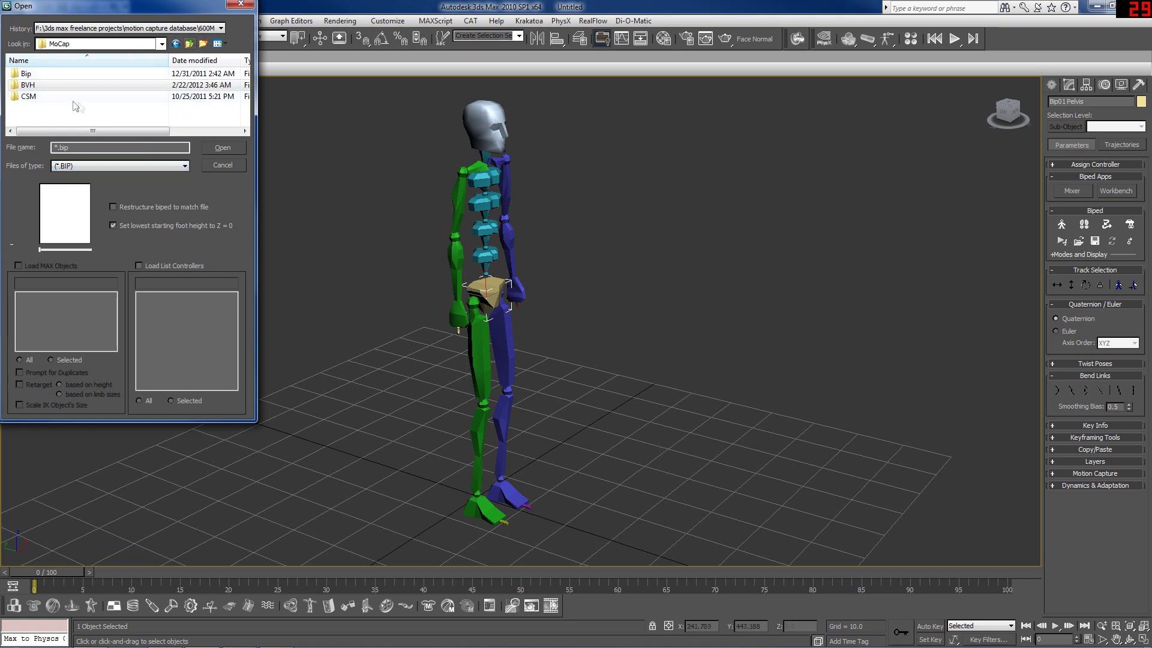
double_click(58, 73)
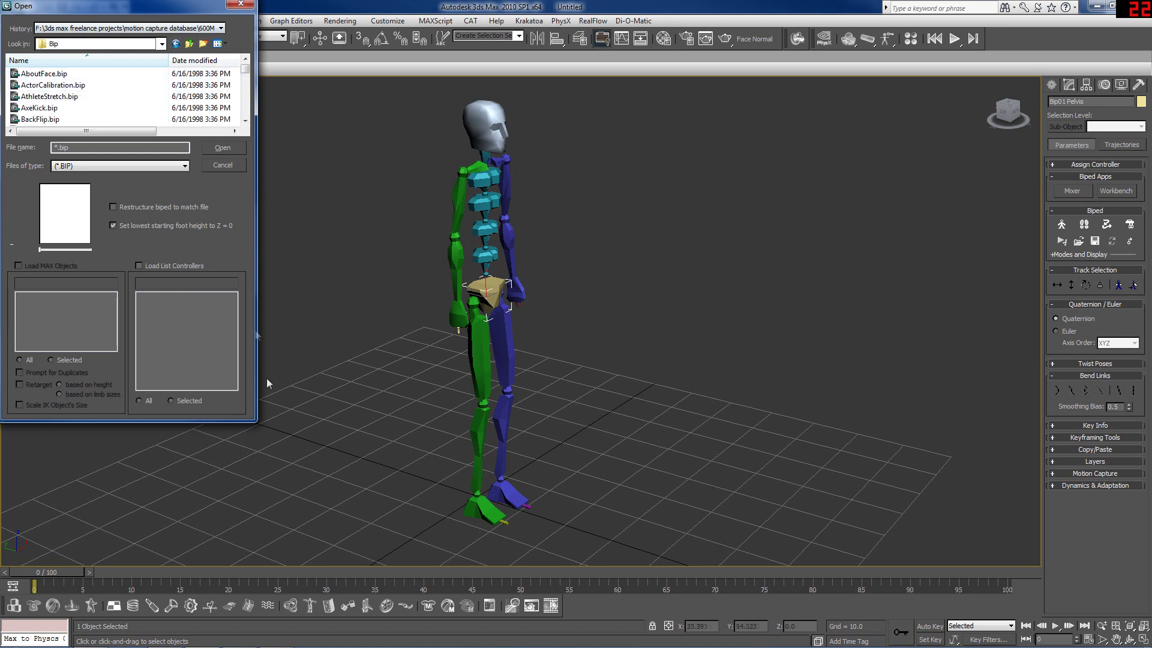
Load AthleteStretch.bip onto the biped and preview it, replace it with BackFlip.bip, and return to frame 0.
double_click(50, 96)
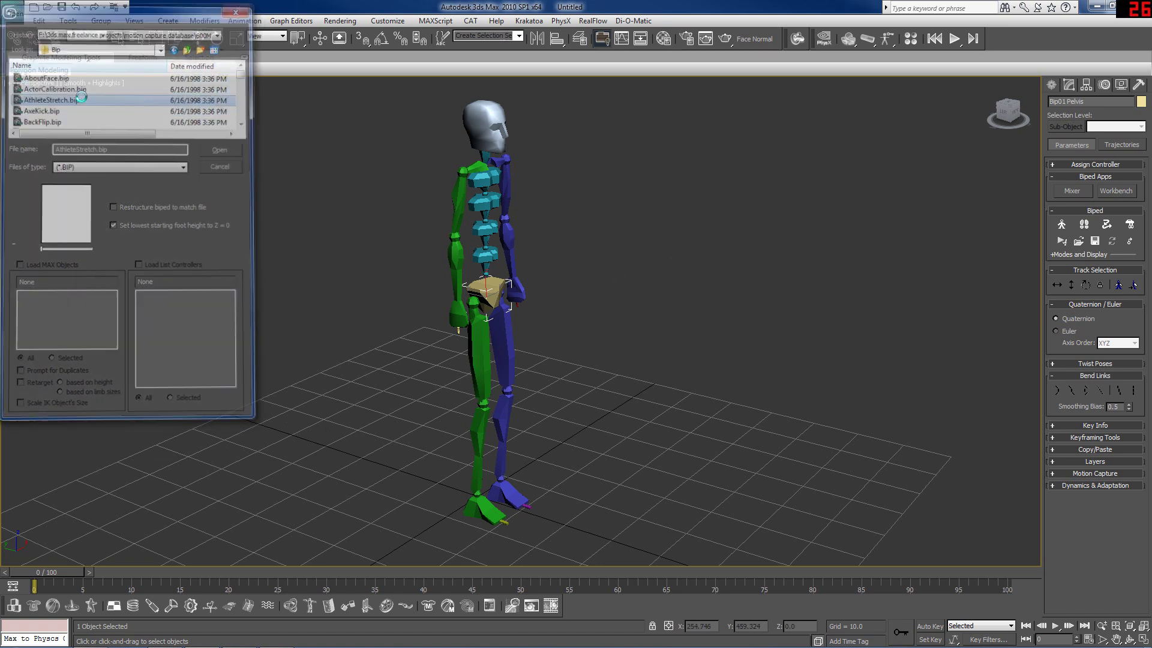
drag(36, 573, 746, 541)
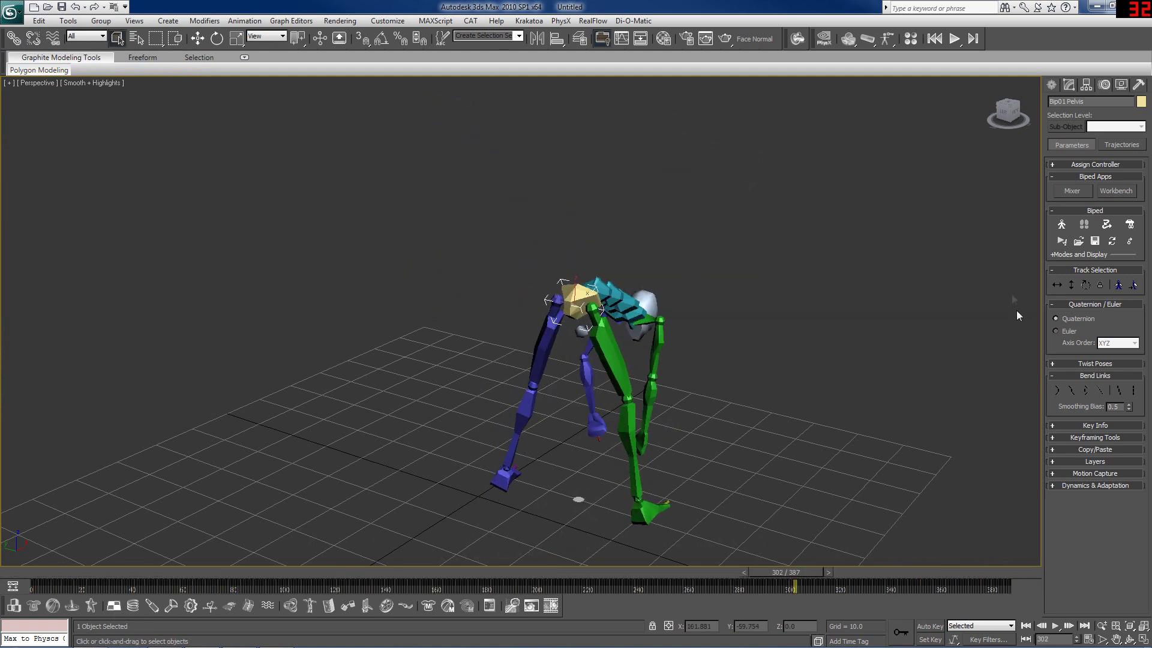
click(1078, 241)
double_click(74, 119)
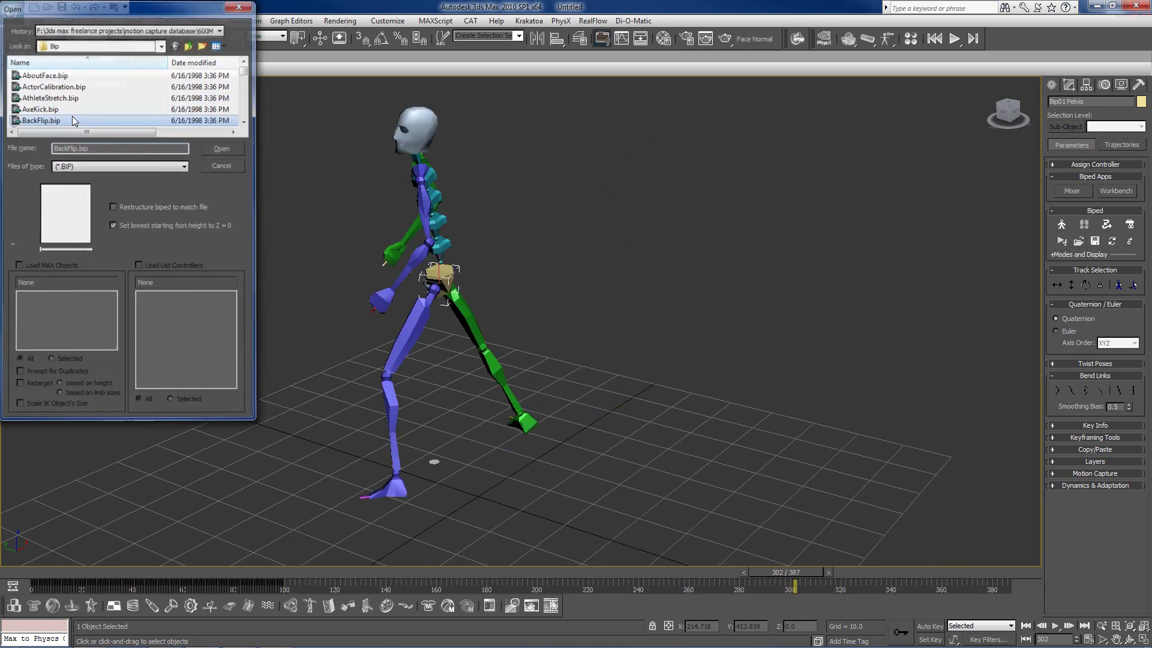
drag(29, 574, 6, 570)
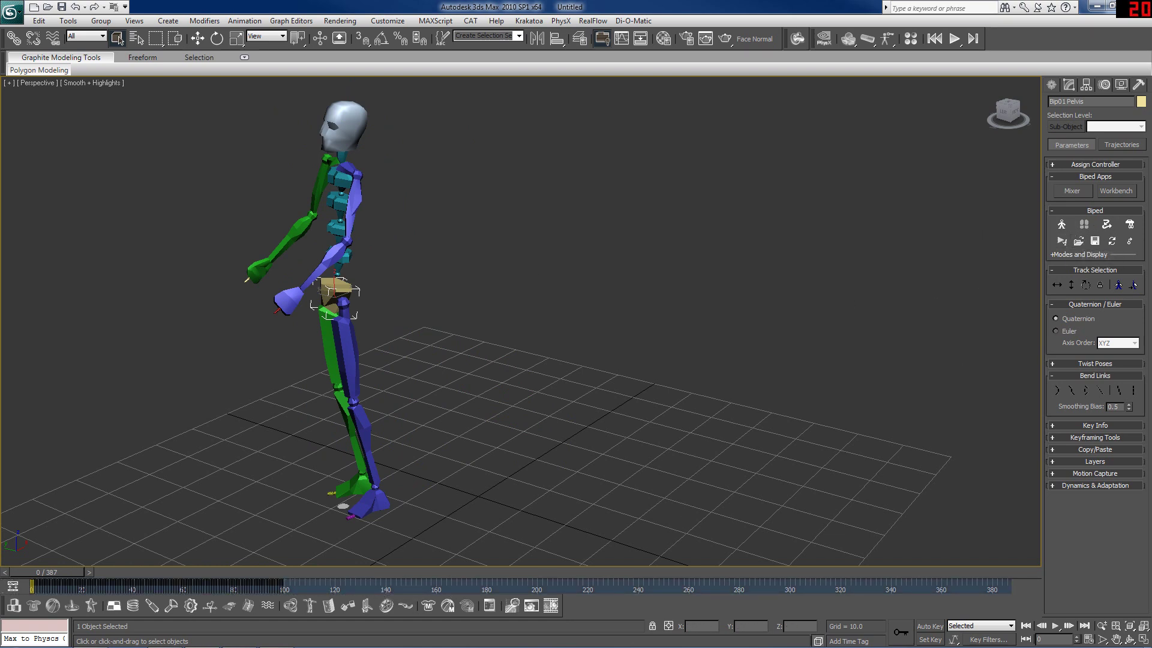
Enable Motion Flow Mode for the biped and show the Motion Flow Graph beside the figure, clear of it.
click(1107, 225)
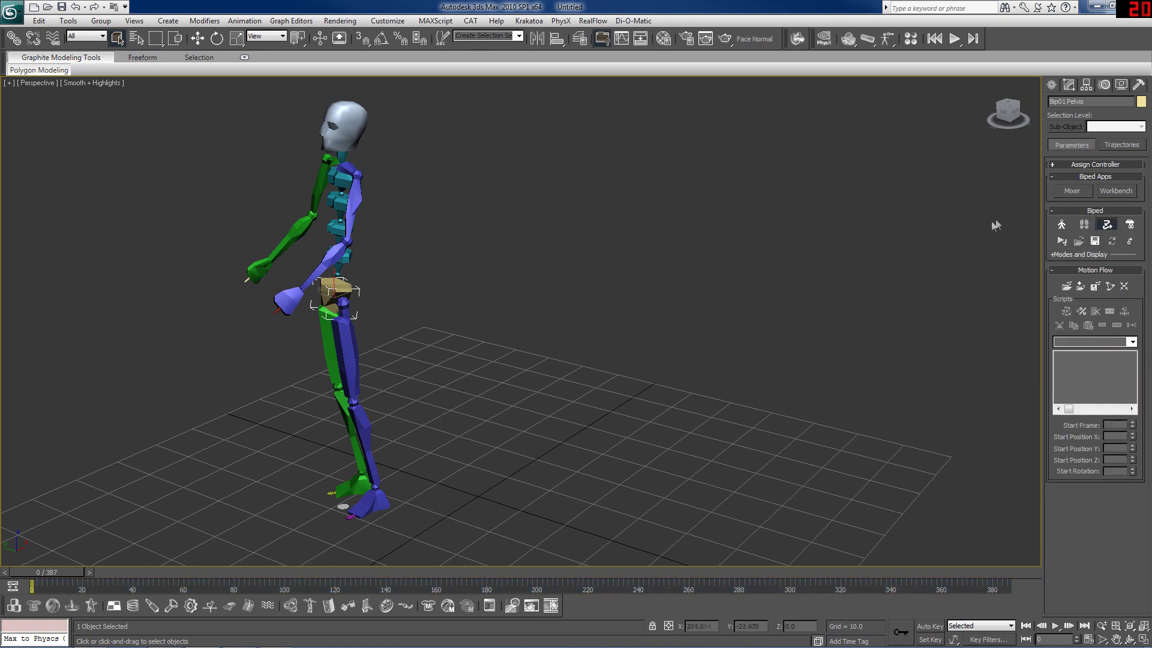
click(1110, 286)
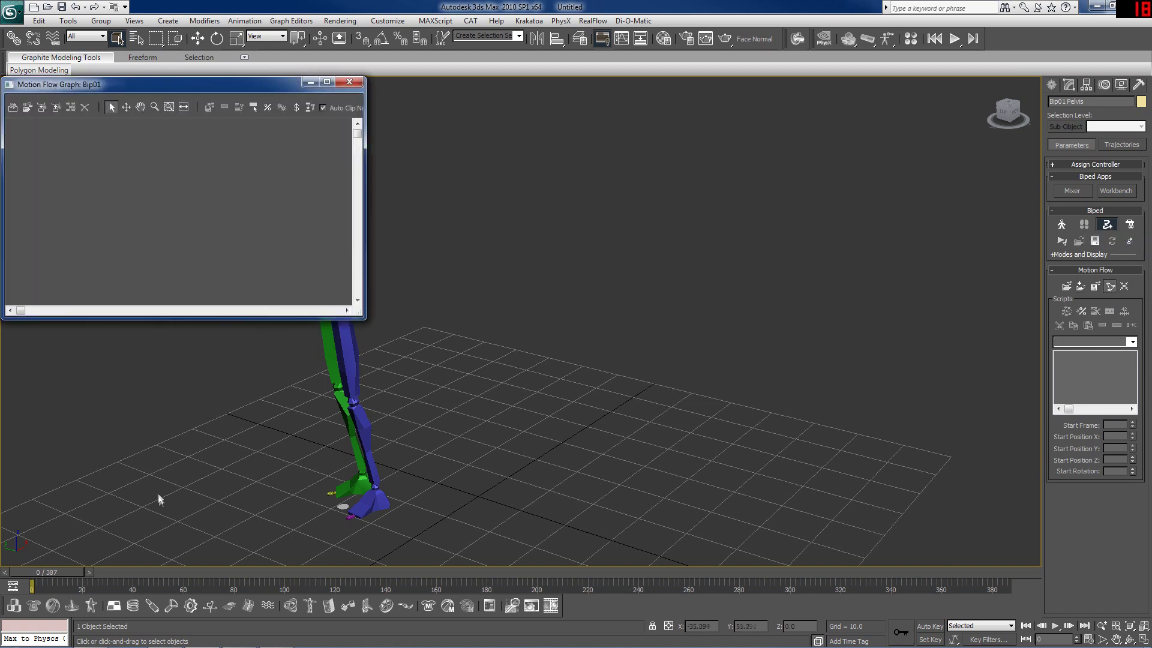
drag(171, 89, 693, 87)
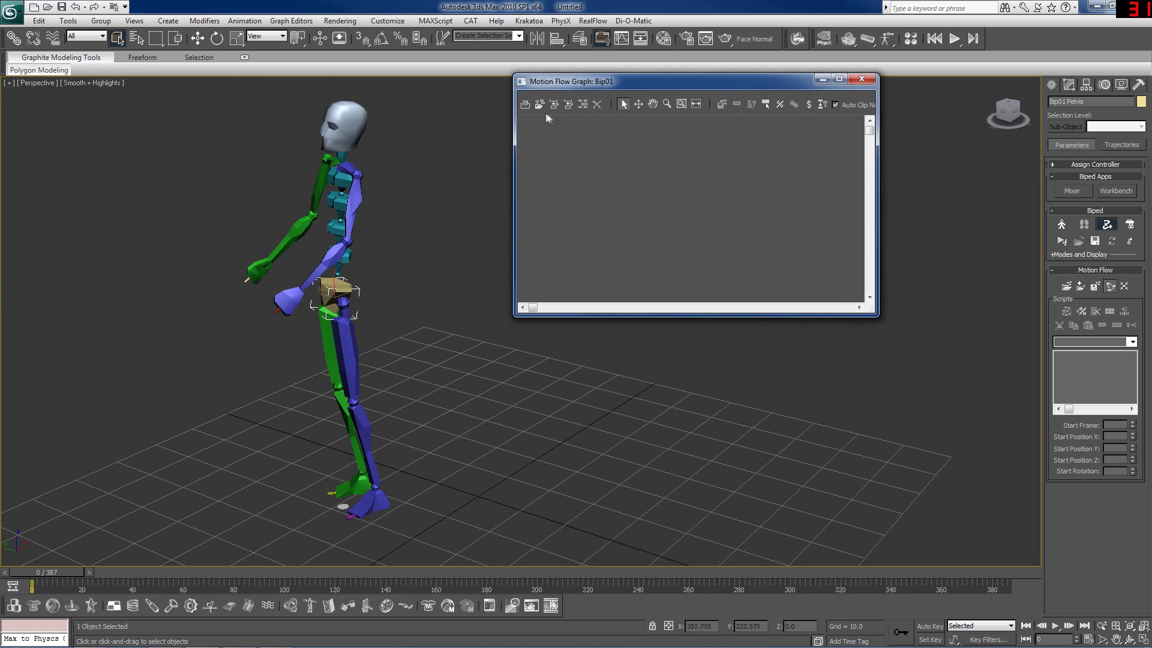
Add Bow.bip from the Bip motion capture folder as a clip in the Motion Flow Graph.
click(537, 108)
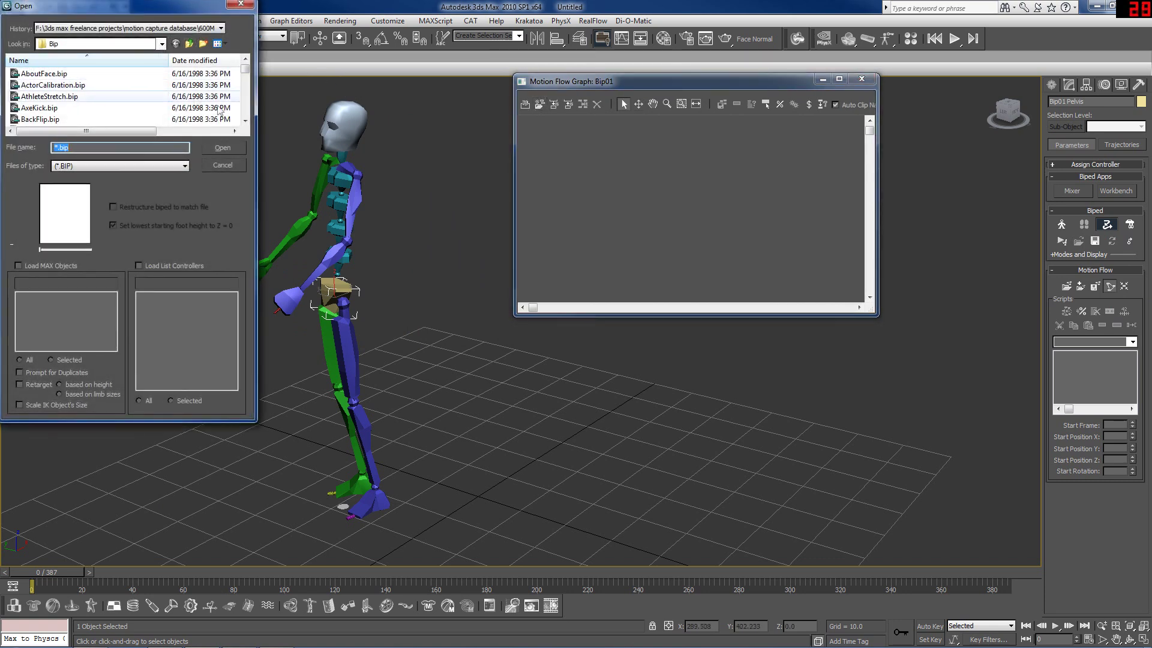
click(191, 30)
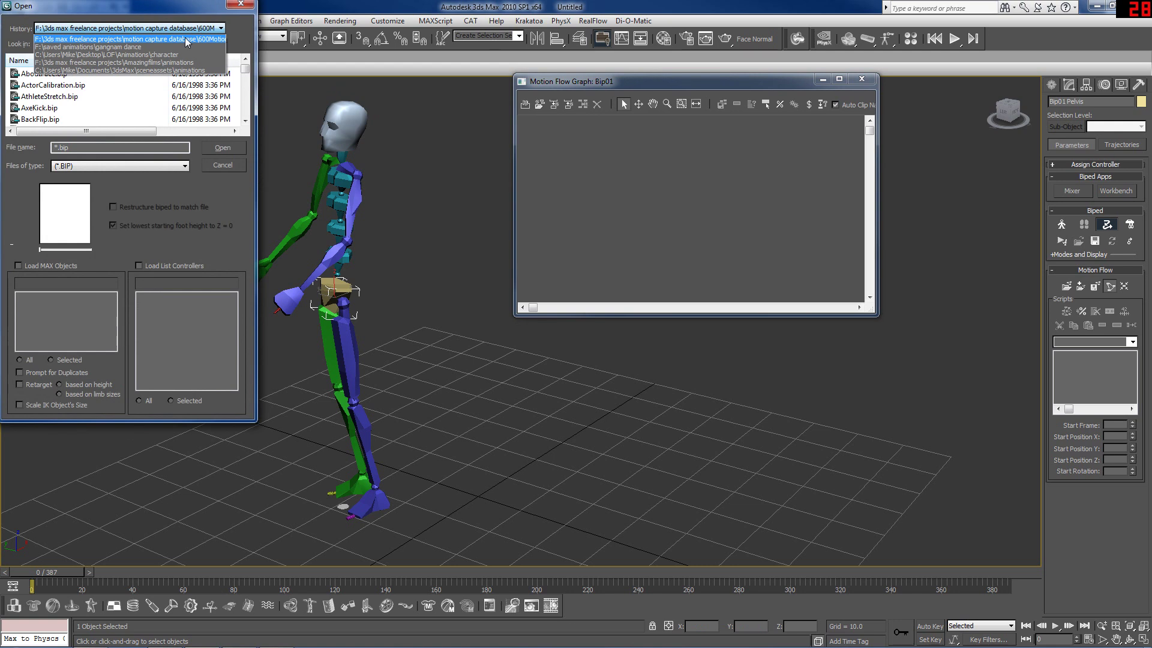
click(186, 39)
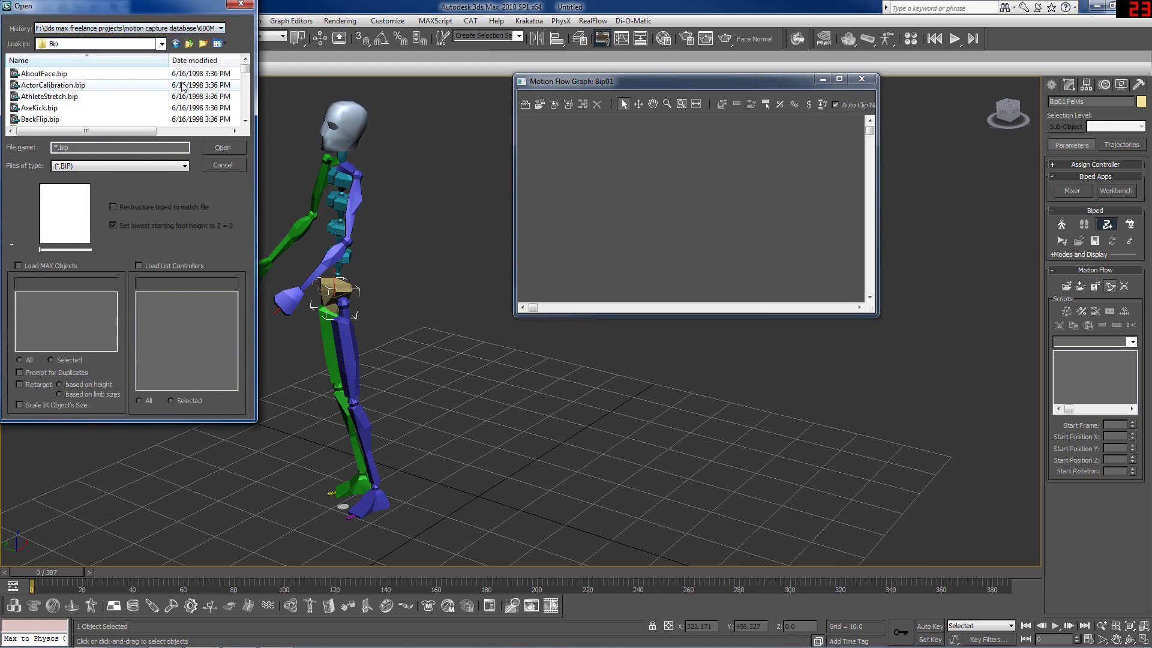
drag(247, 72, 248, 75)
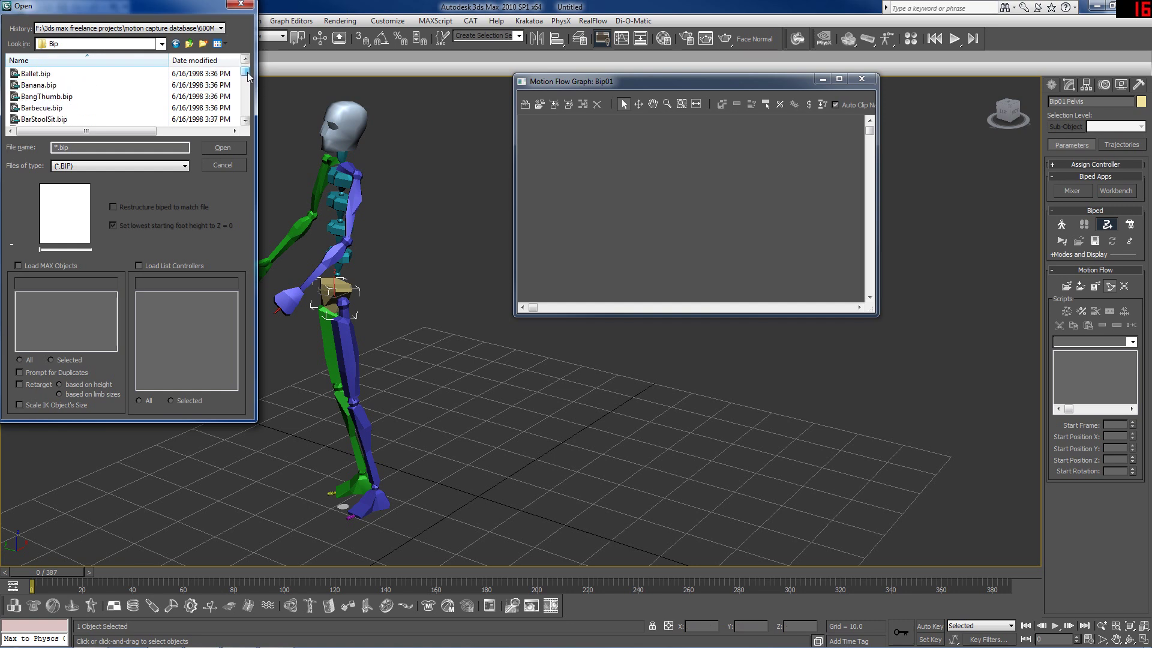
click(100, 96)
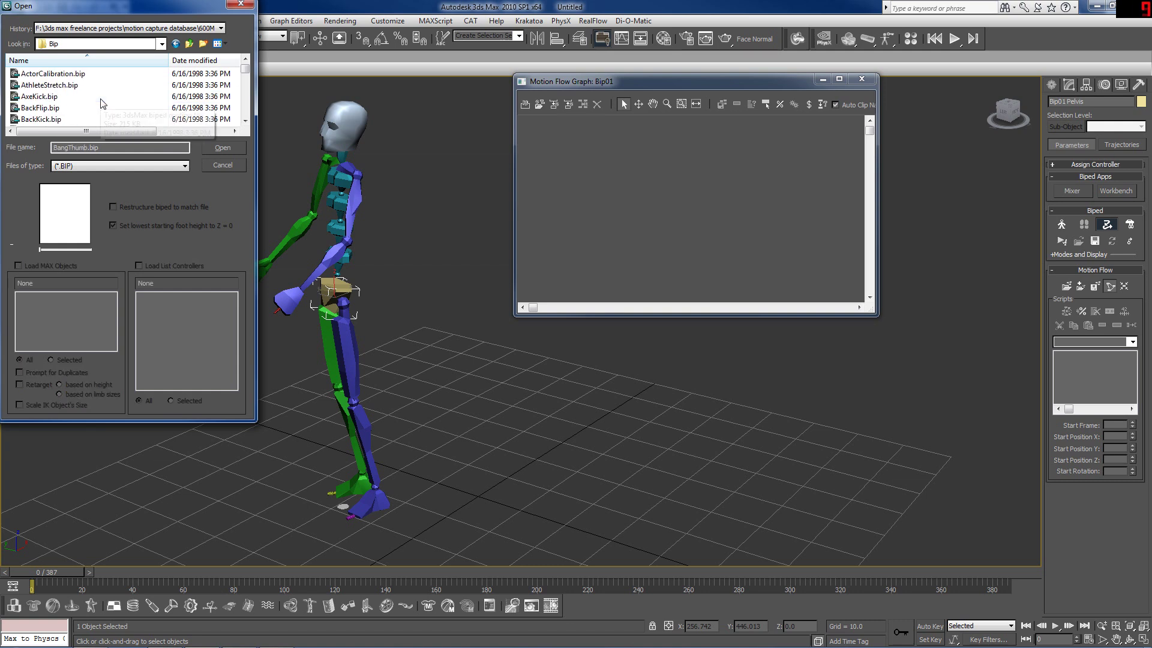
scroll(101, 103, down, 3)
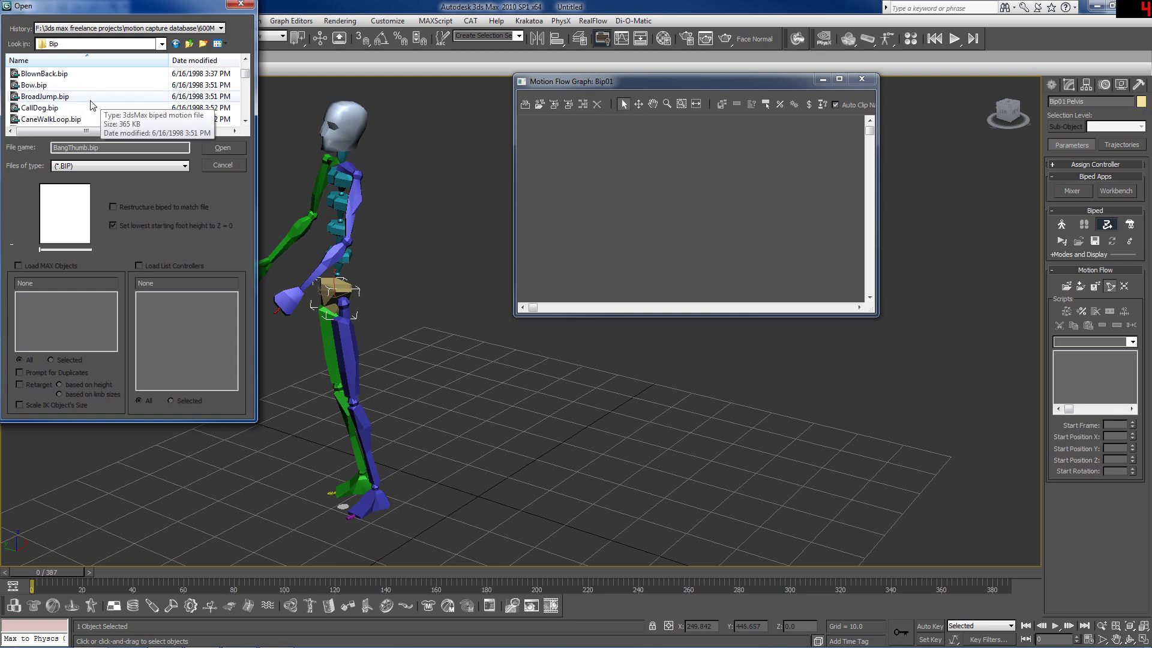
double_click(77, 85)
Add BckHndSpring.bip as another clip in the Motion Flow Graph.
click(539, 104)
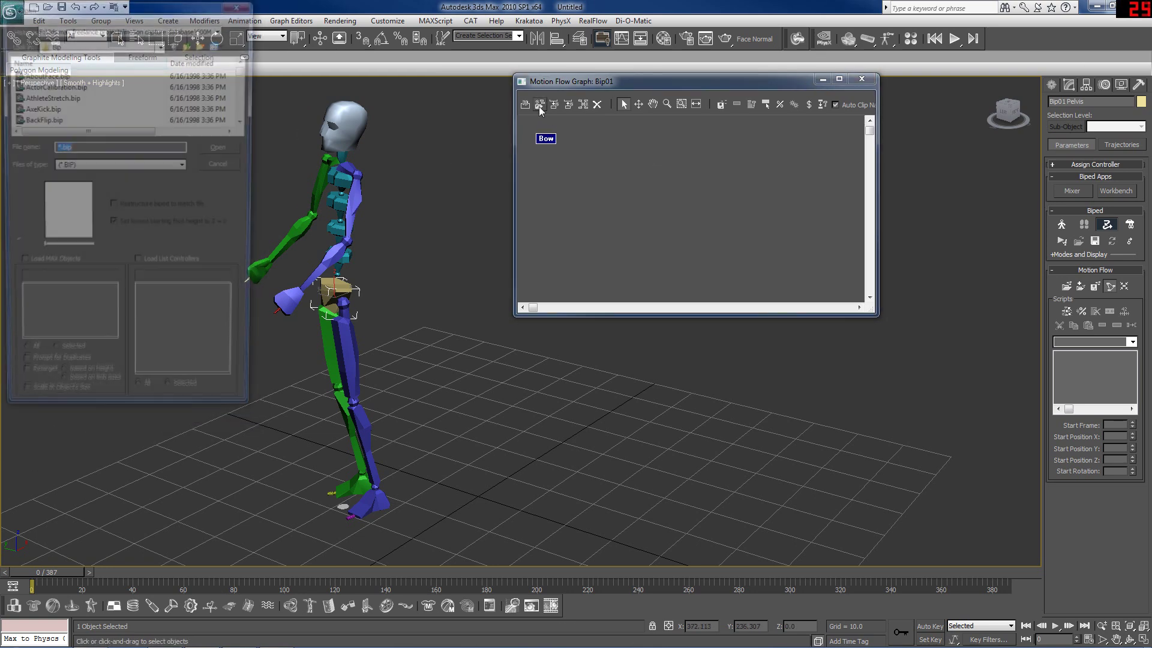
drag(248, 68, 249, 72)
double_click(49, 73)
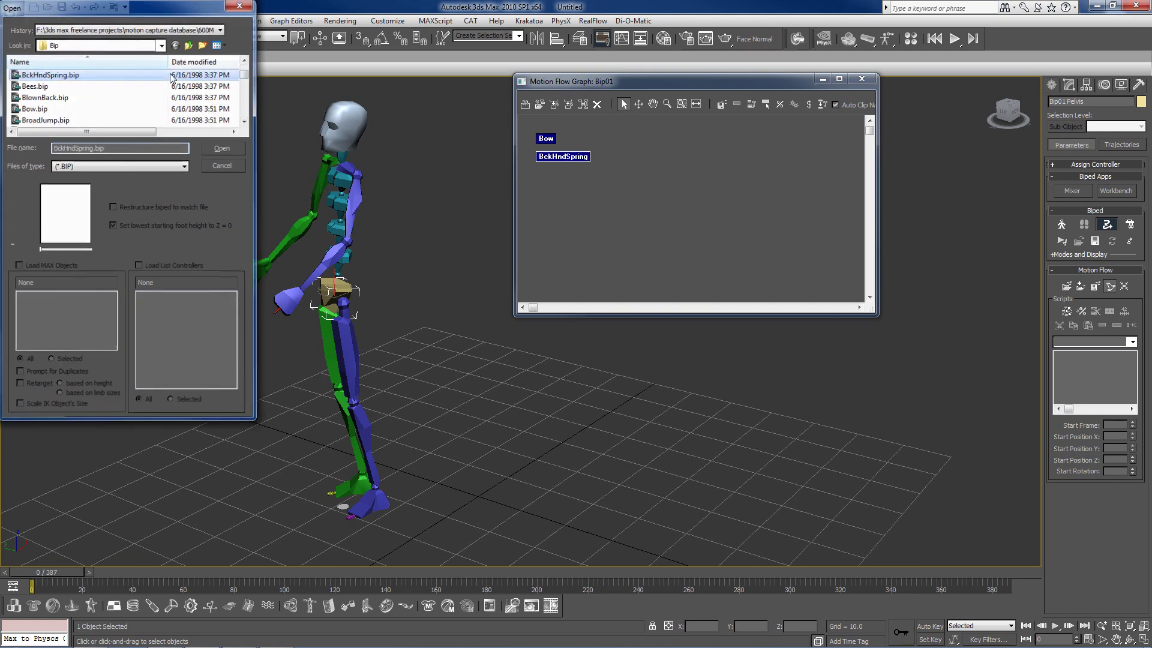
Add Dodge.bip and DblRndKick.bip from the Bip folder as clips in the Motion Flow Graph.
click(540, 104)
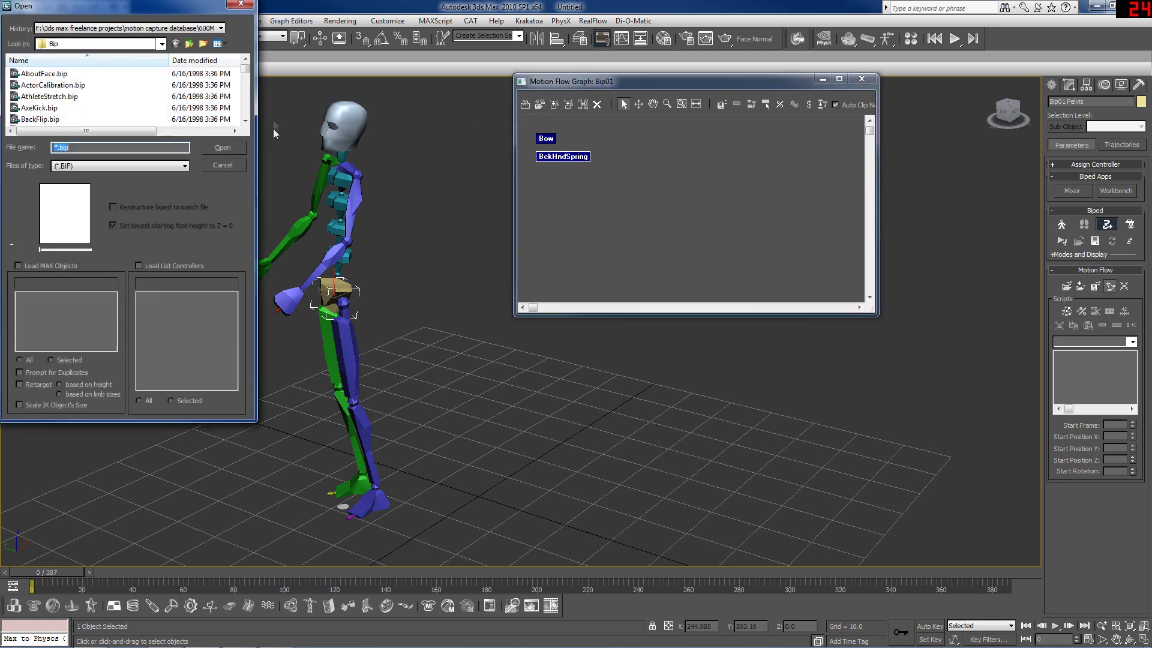
drag(250, 74, 252, 80)
double_click(37, 118)
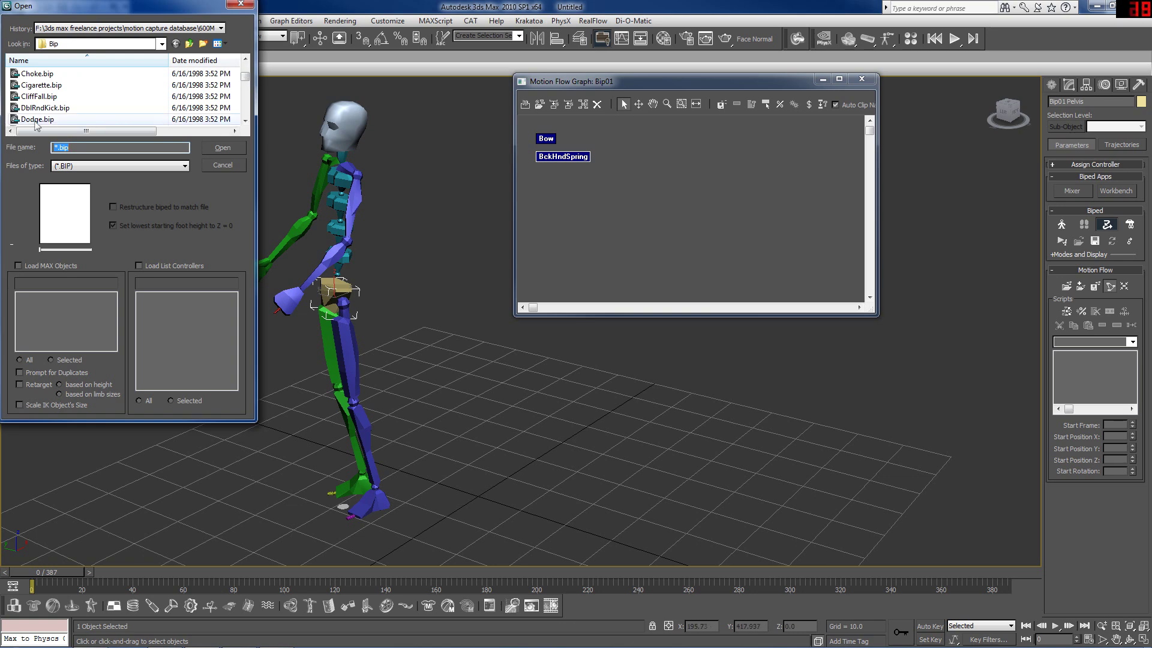
click(525, 104)
drag(246, 69, 247, 78)
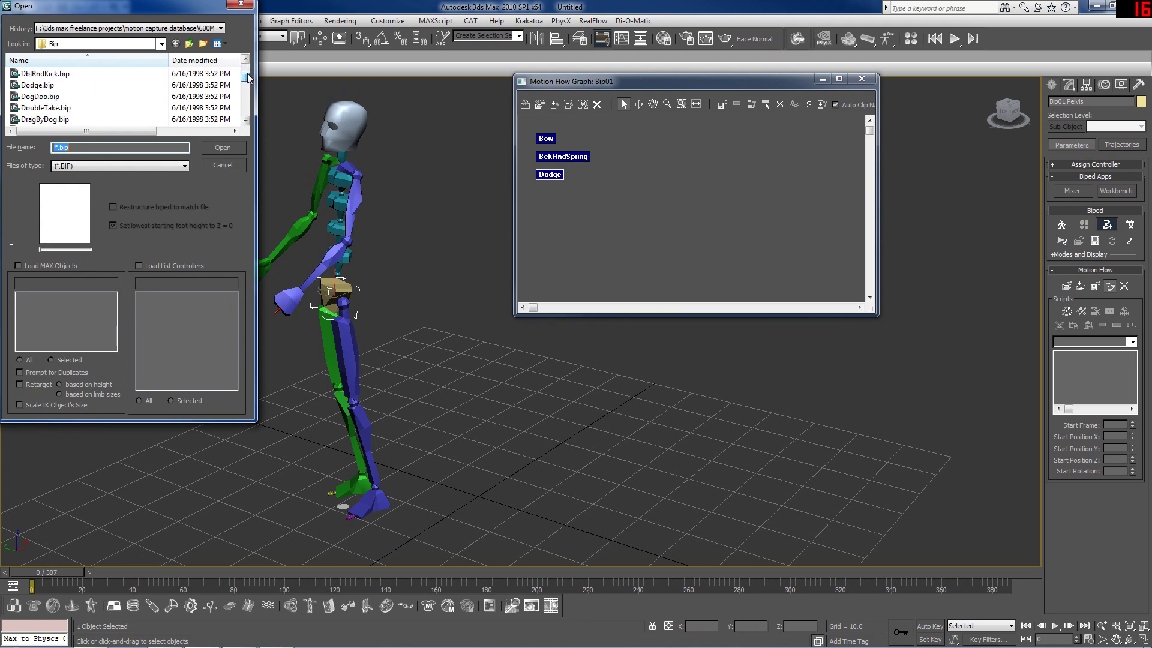
double_click(60, 74)
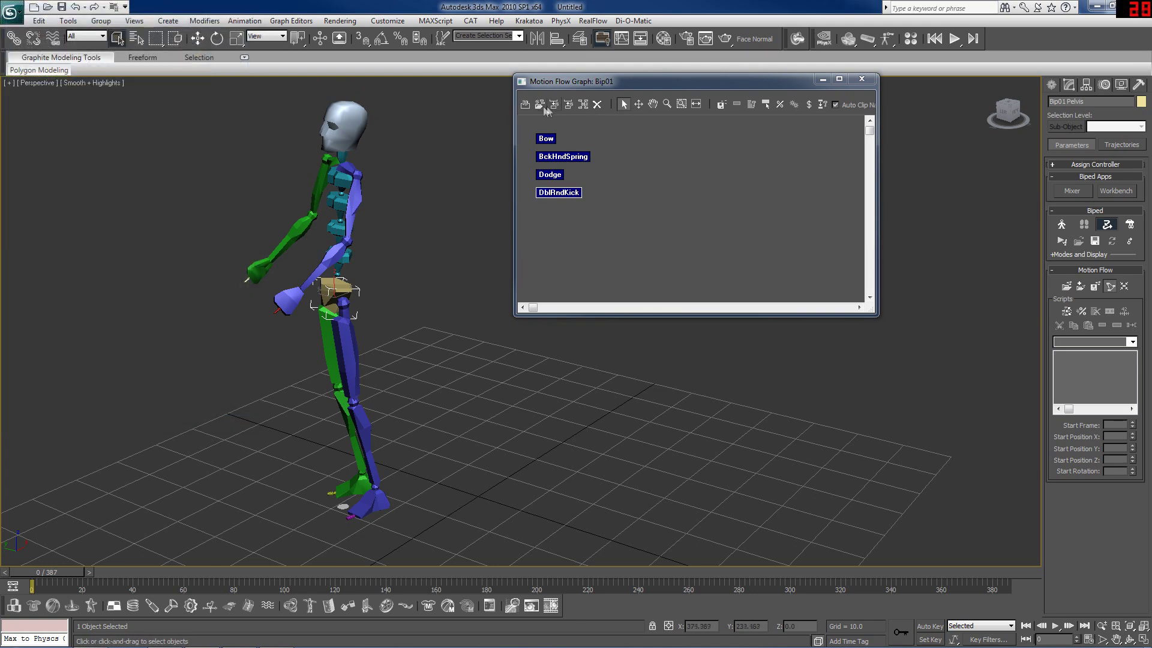
Add FaceHit.bip from the Bip folder as a clip in the Motion Flow Graph.
click(544, 106)
drag(247, 71, 251, 104)
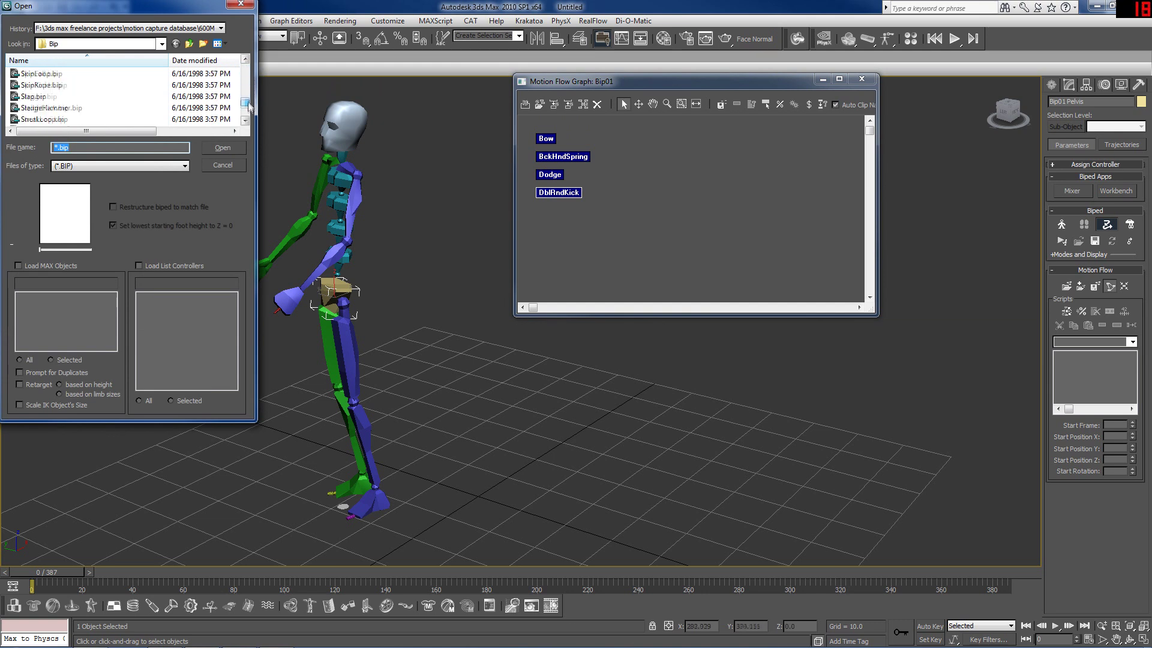
drag(249, 106, 248, 89)
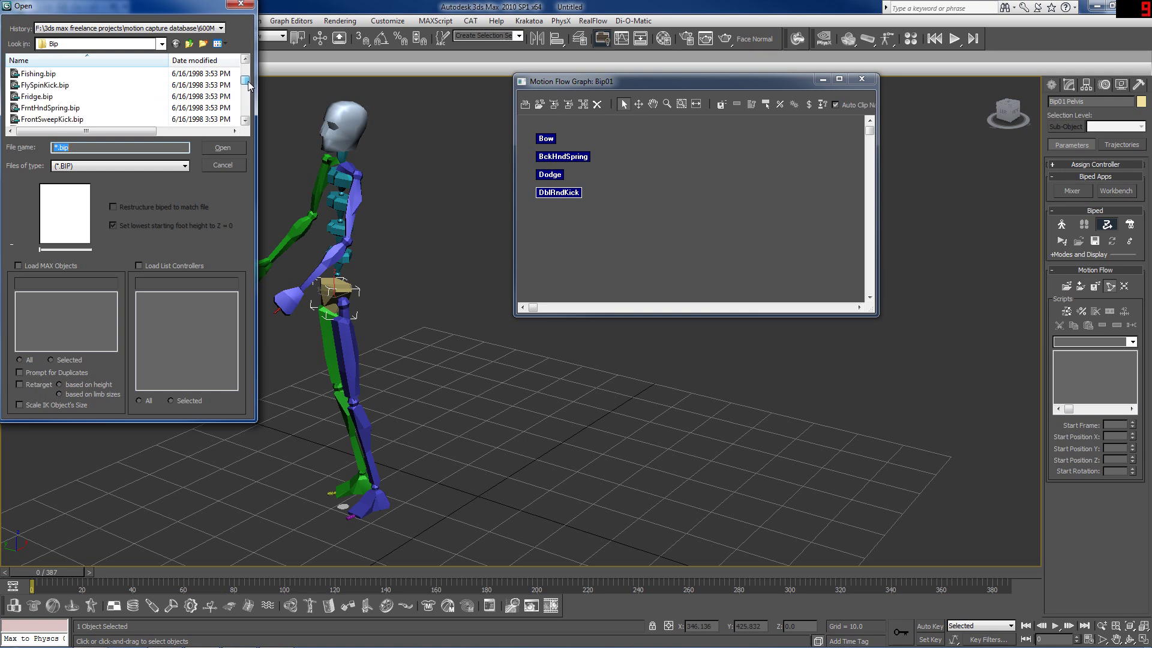
drag(248, 86, 248, 84)
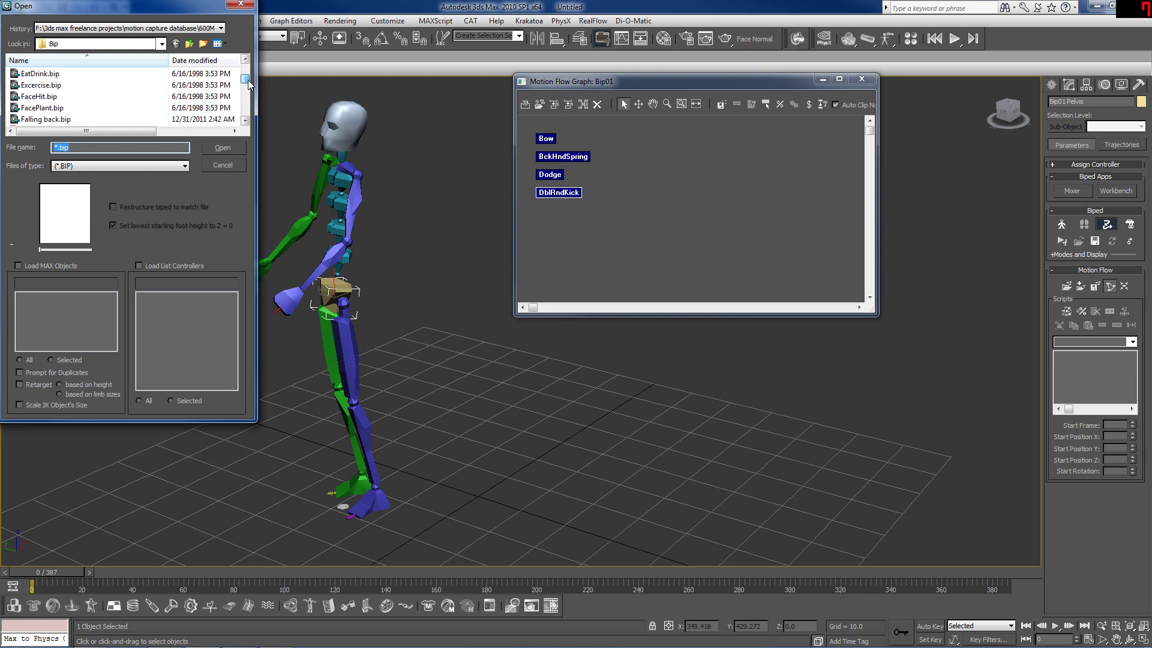
double_click(66, 97)
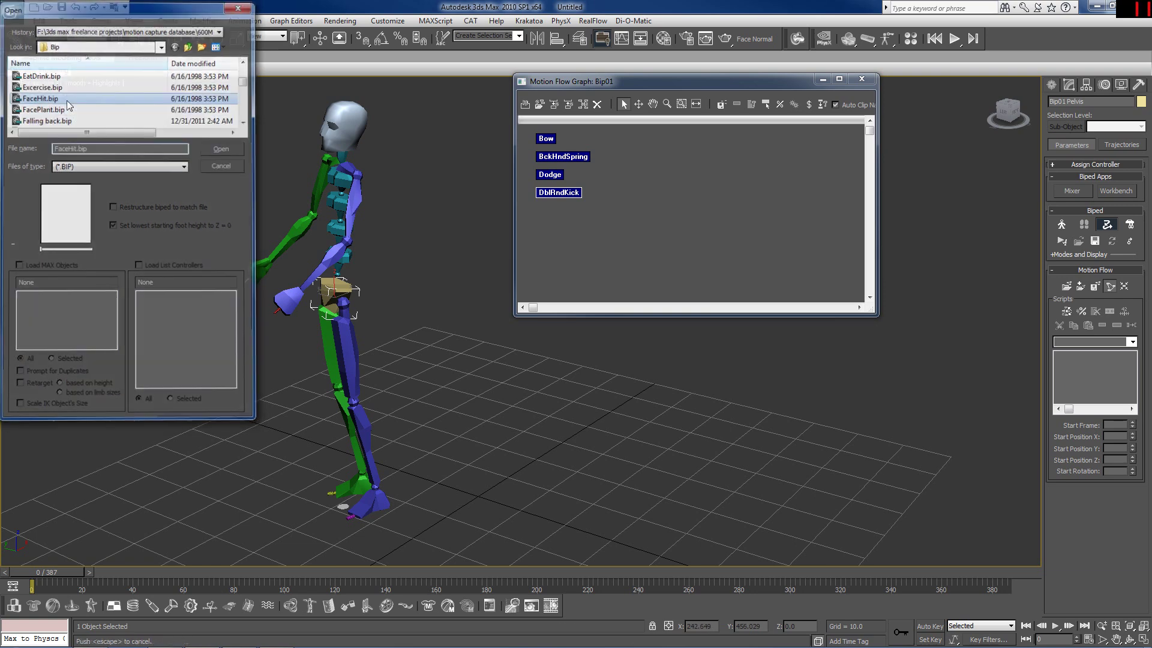
Add Punch.bip and BlownBack.bip from the Bip folder as clips in the Motion Flow Graph.
click(541, 105)
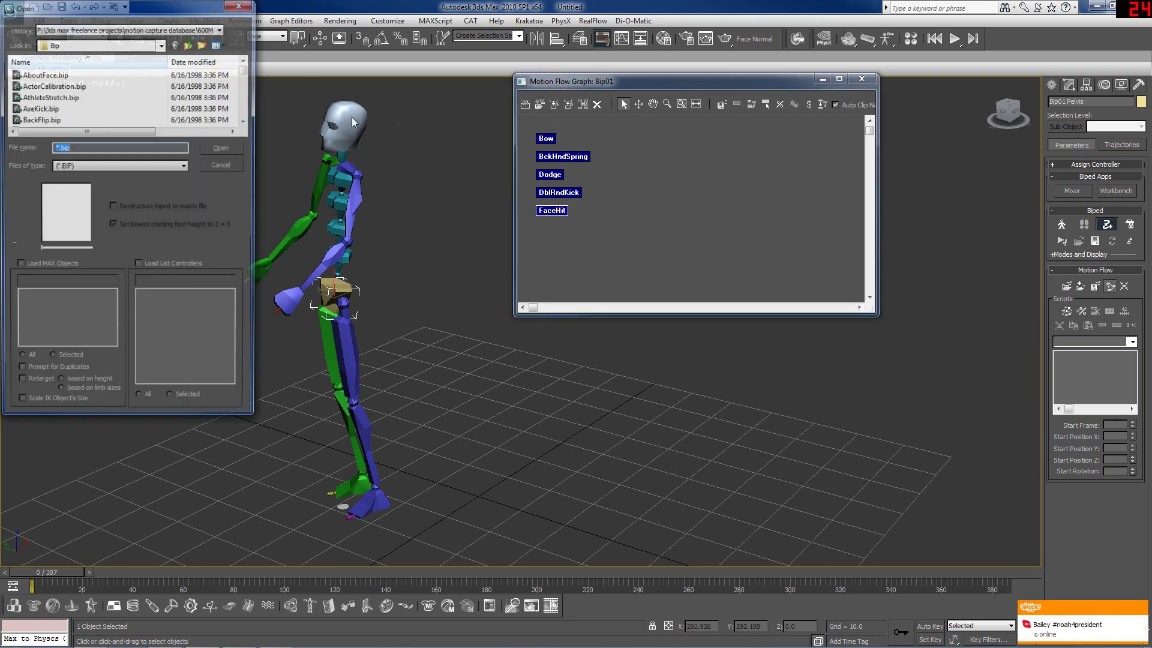
drag(250, 76, 251, 94)
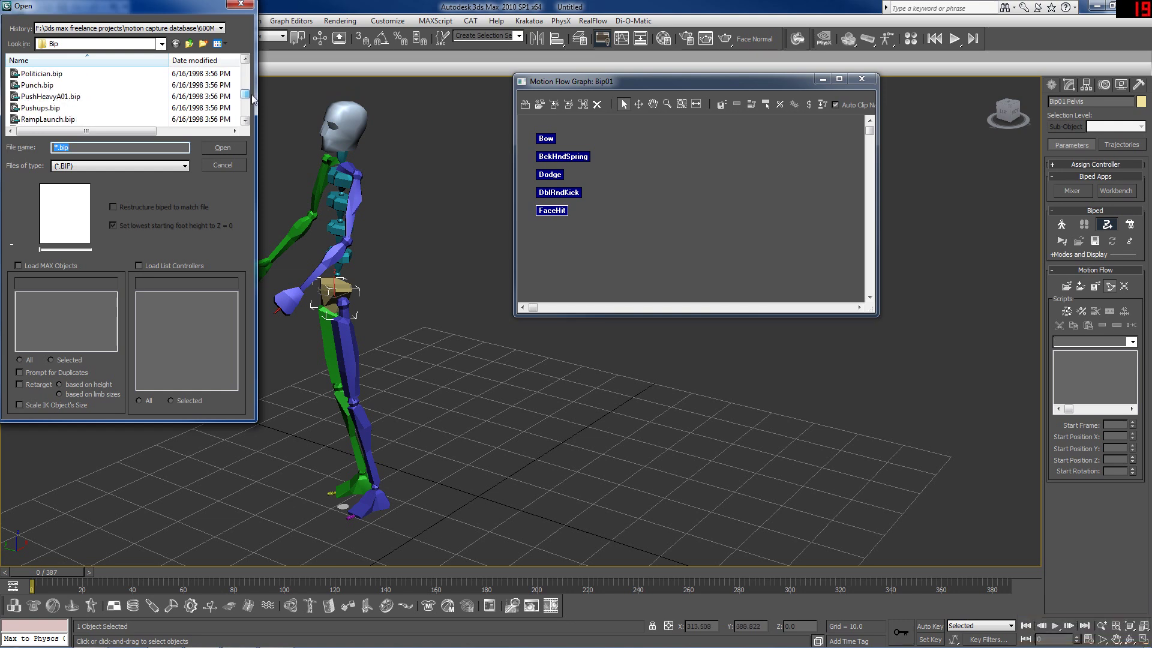
double_click(174, 86)
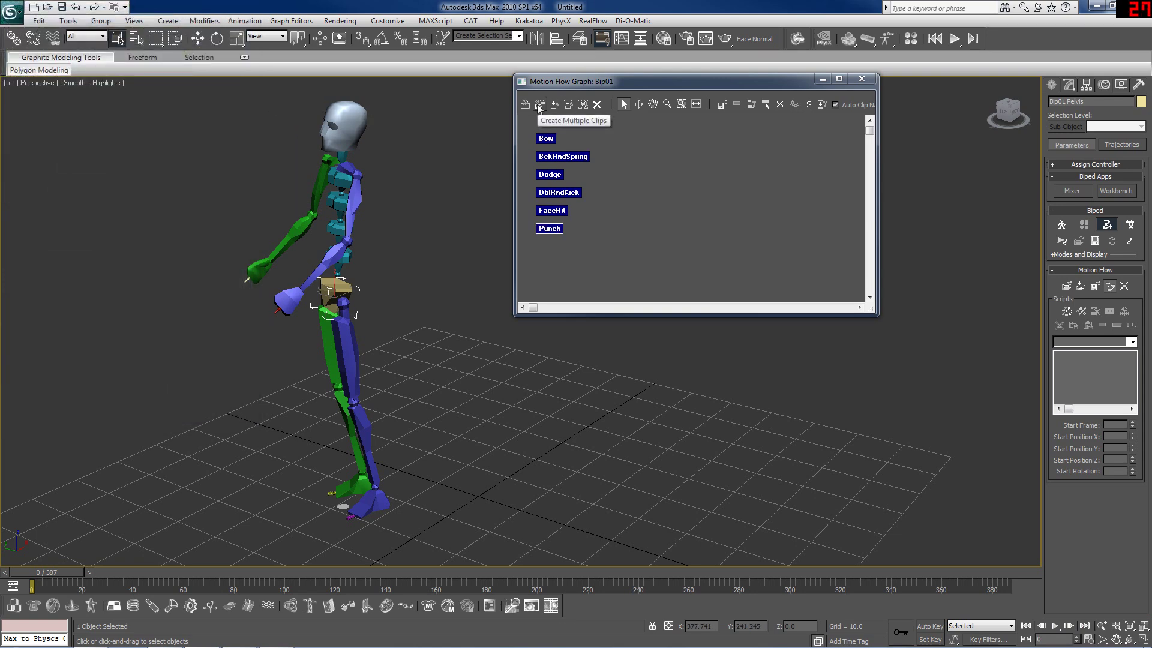
click(539, 105)
drag(248, 72, 249, 75)
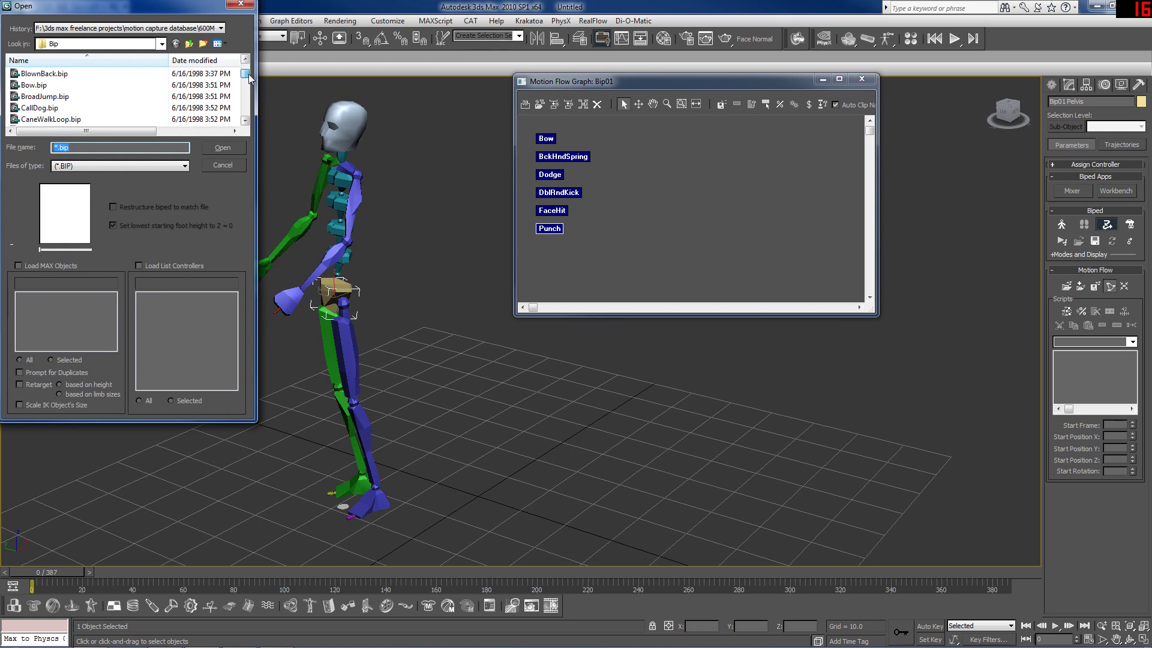
double_click(104, 74)
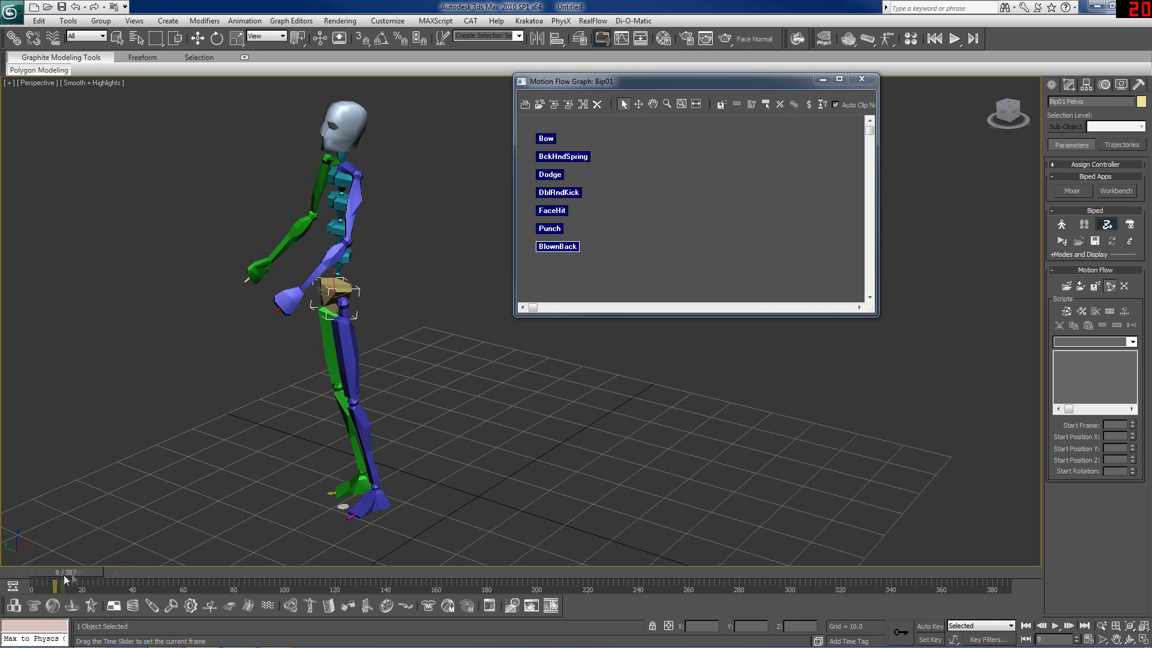
Show the Bow clip on the biped in Clip Mode with the graph moved clear of the figure, and scrub its motion.
click(541, 138)
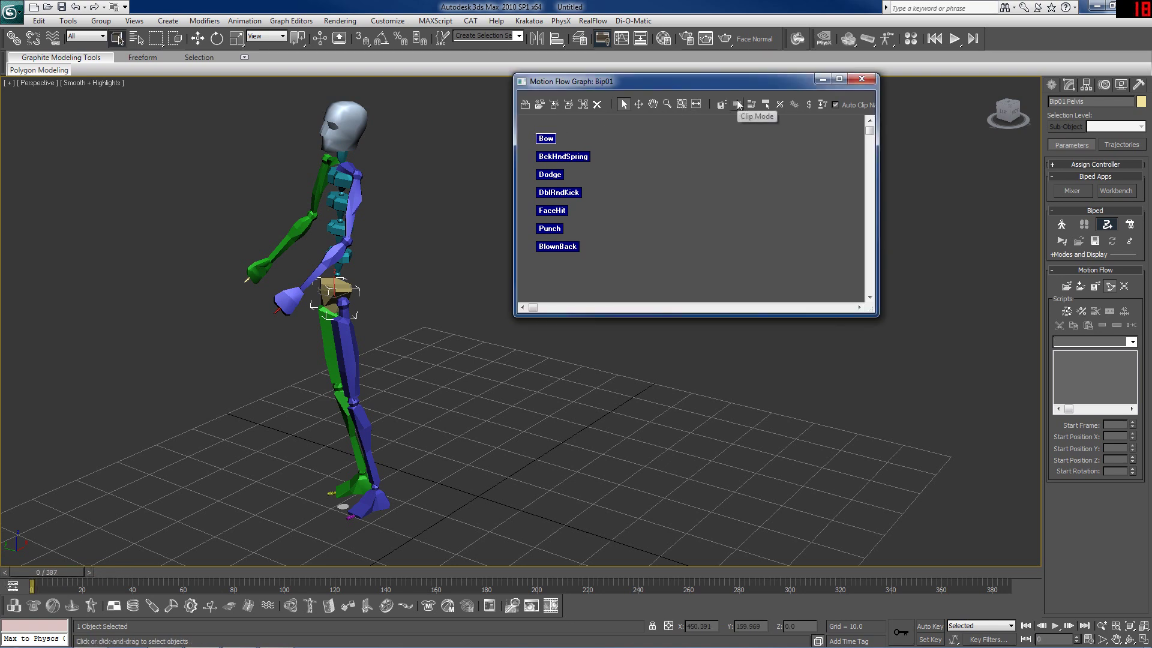
click(737, 104)
drag(751, 81, 979, 106)
click(47, 565)
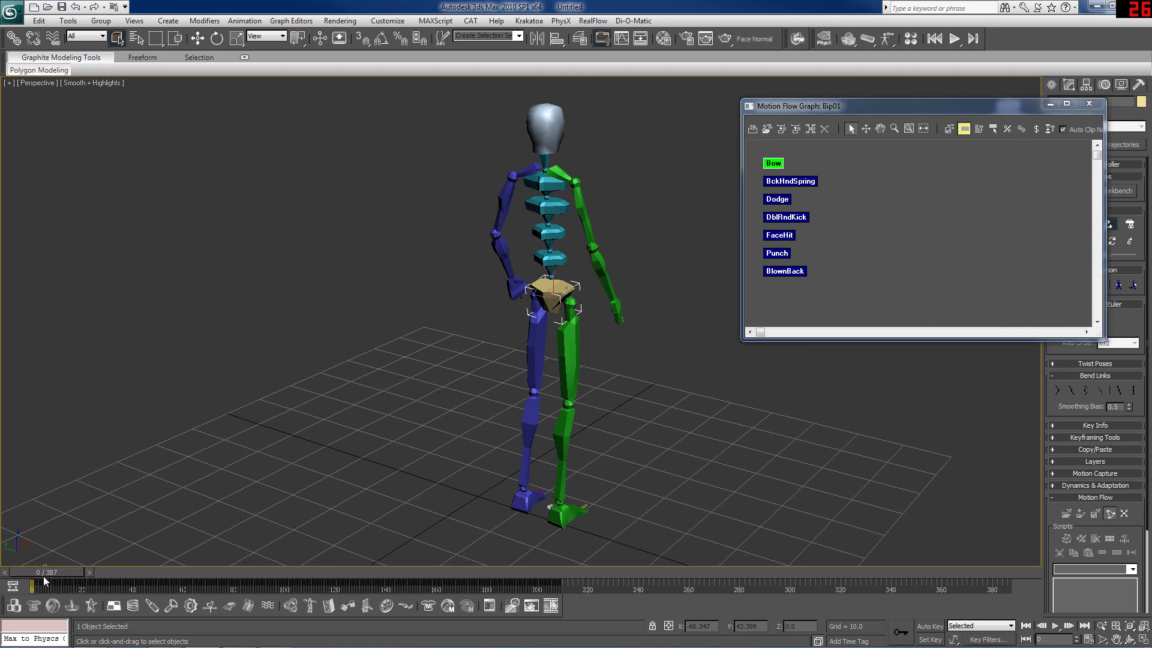
click(551, 306)
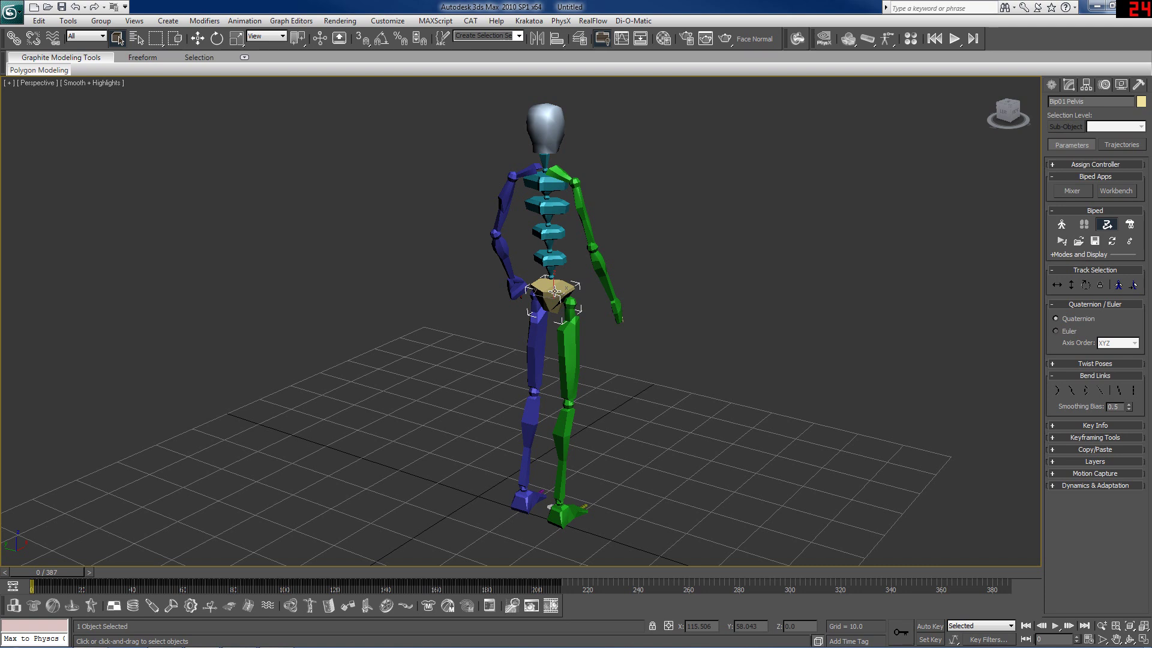
drag(52, 572, 36, 549)
Switch the biped's Motion Flow Mode off and on again and reopen the Motion Flow Graph beside the figure.
click(1107, 224)
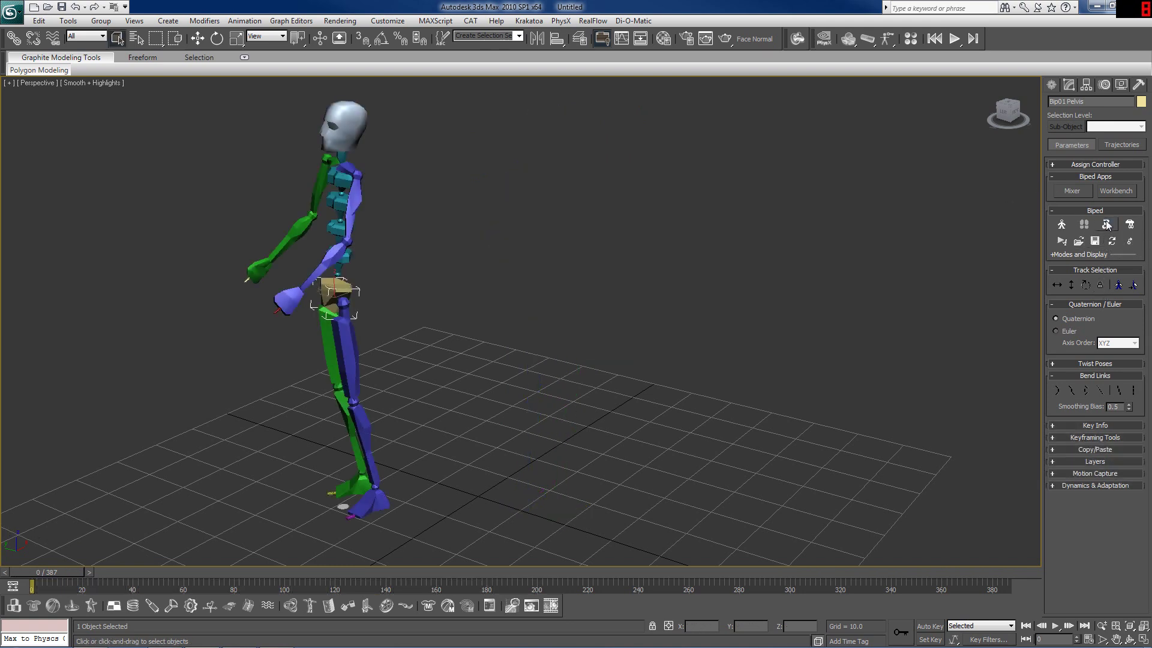
click(1107, 225)
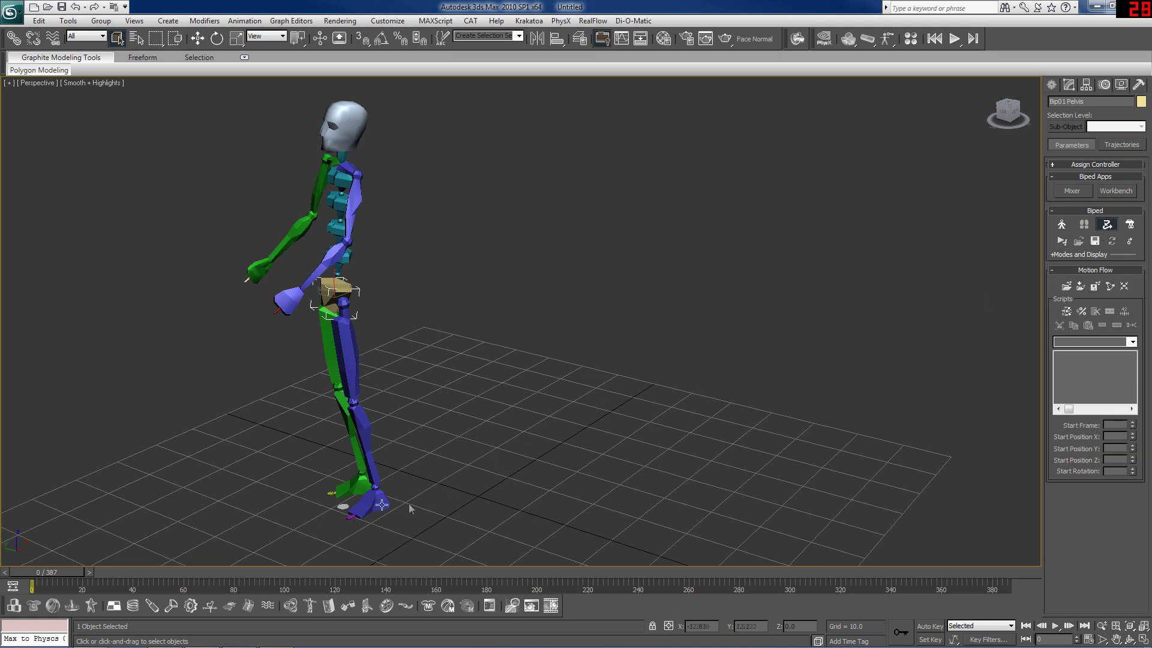
click(1111, 287)
drag(849, 111, 636, 104)
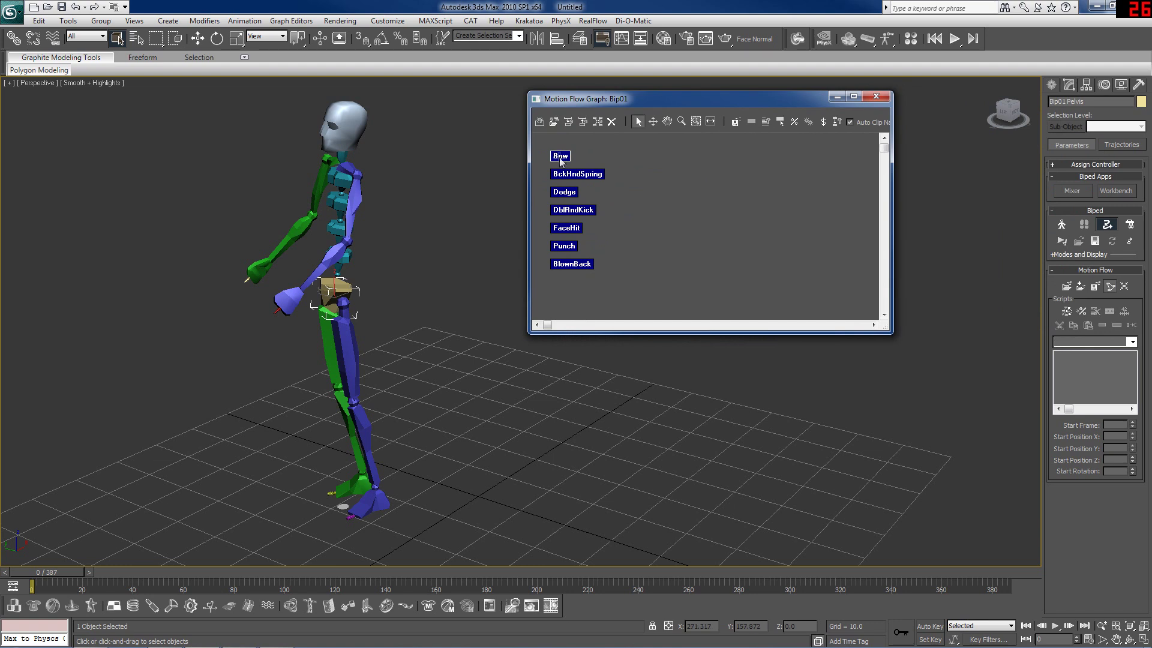
Preview the Bow clip in Clip Mode, keeping the graph clear of the figure, and stop at frame 100.
click(752, 122)
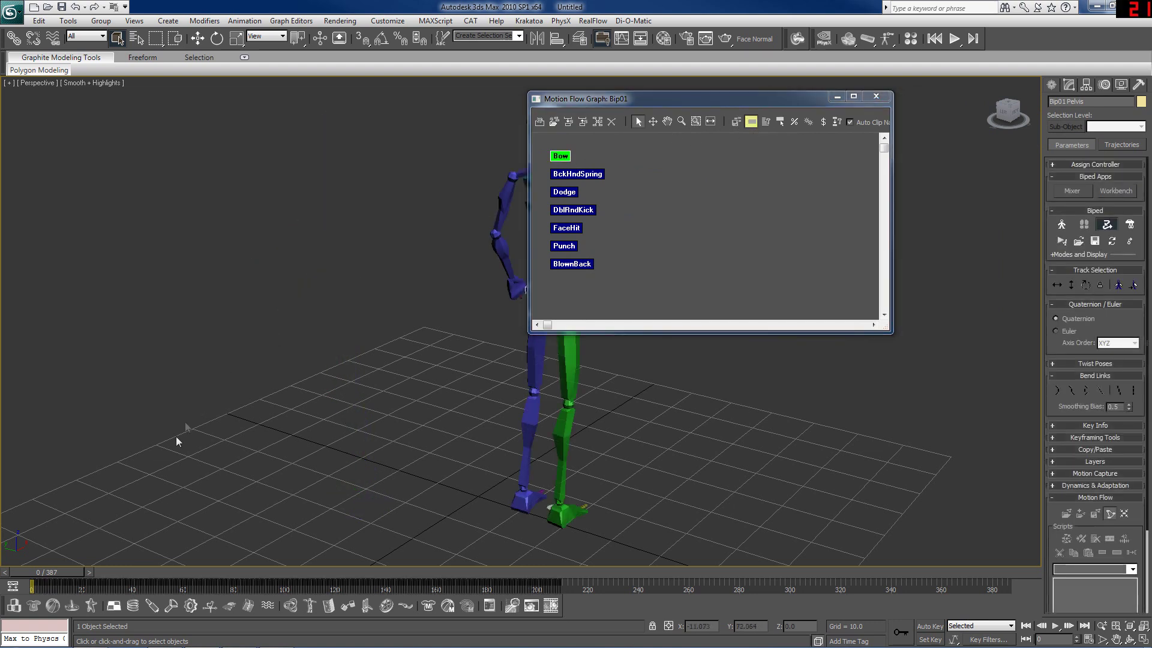
drag(63, 574, 246, 575)
drag(715, 96, 1010, 135)
drag(228, 574, 290, 614)
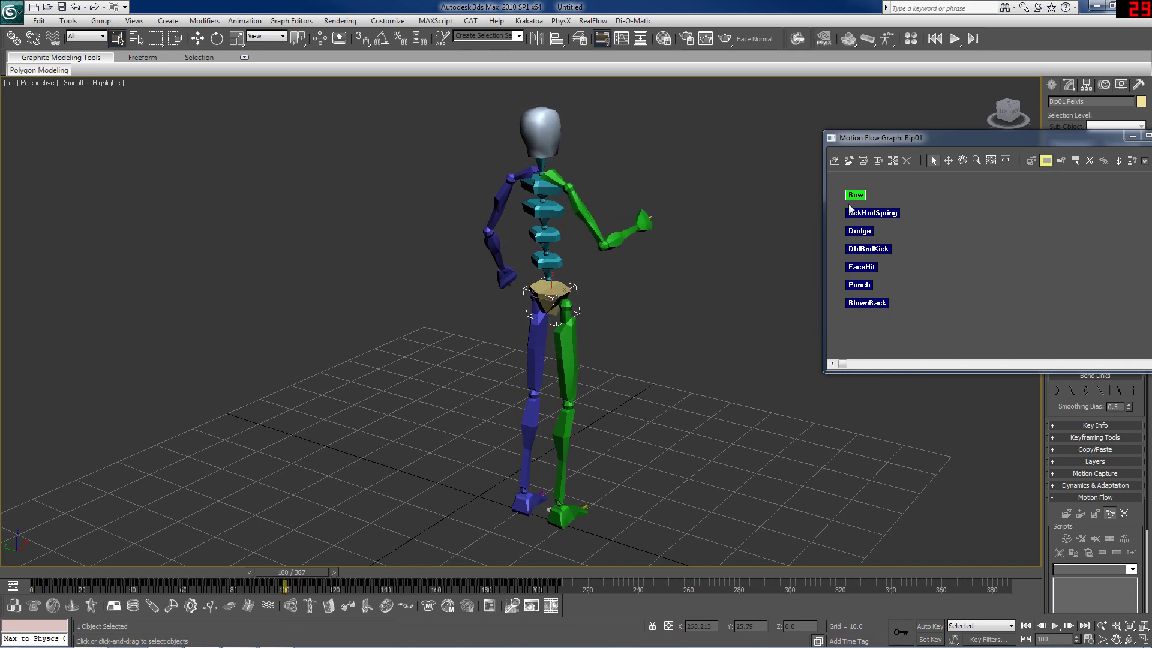
Leave Clip Mode and set the Bow clip's start frame to 100 in its clip properties.
click(1046, 164)
right_click(854, 196)
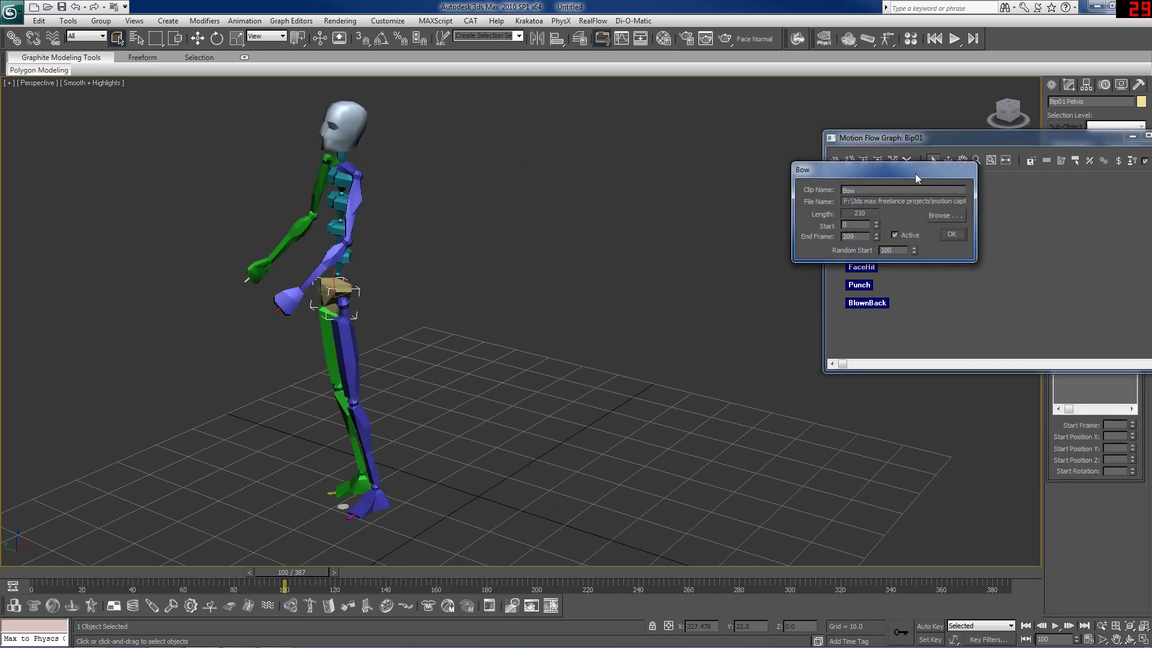
drag(916, 177, 805, 179)
text(100)
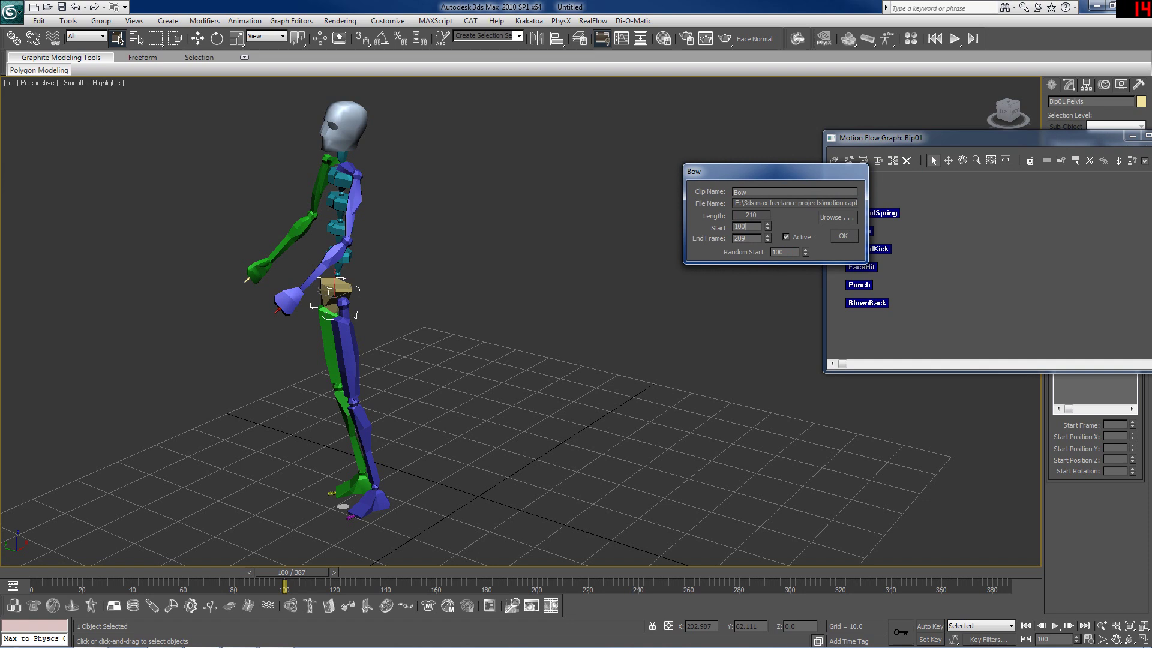
click(843, 237)
Preview the trimmed Bow clip in Clip Mode up to frame 207 and check its frame range in the clip properties.
drag(308, 572, 102, 572)
click(1047, 161)
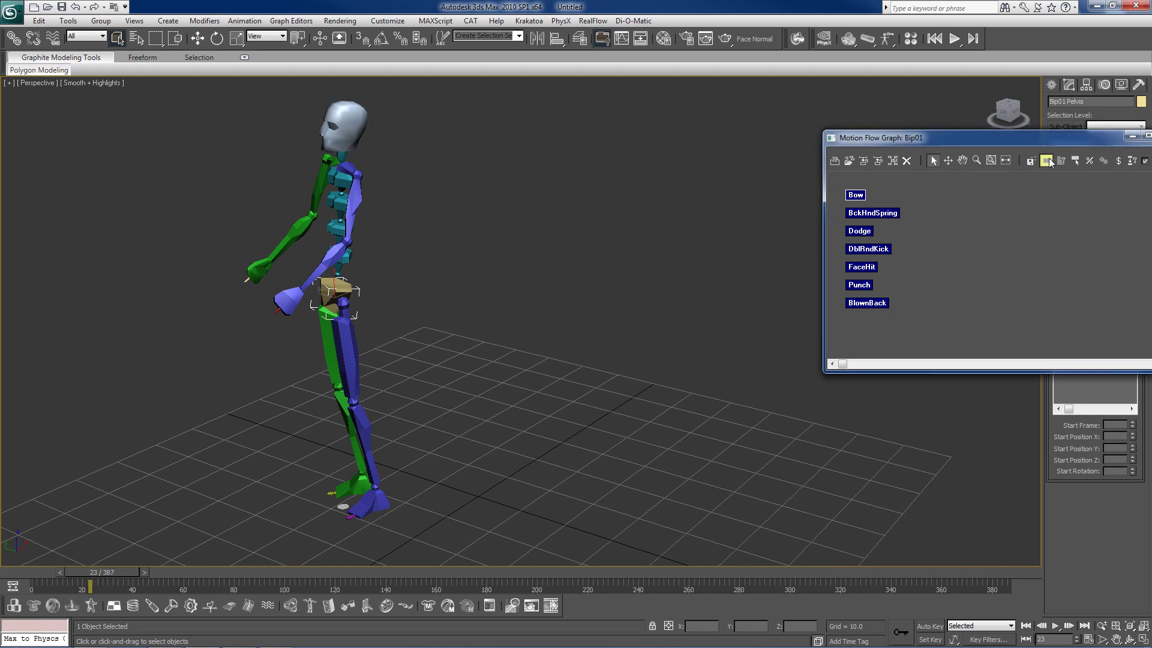
drag(98, 582, 553, 554)
click(1046, 160)
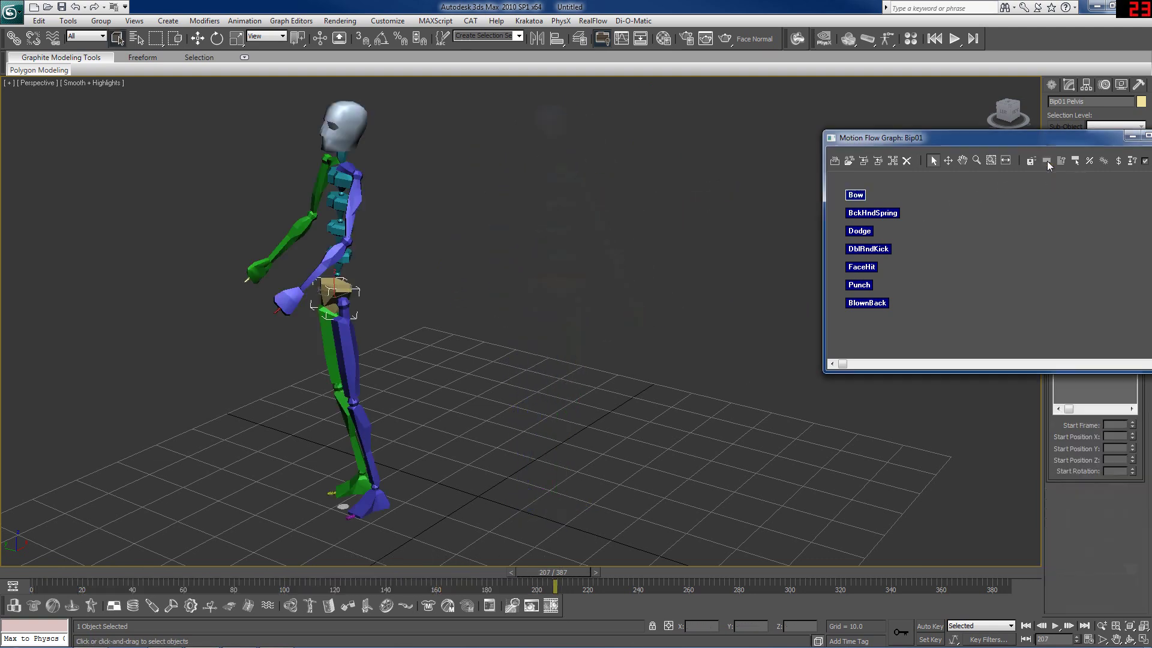
right_click(857, 195)
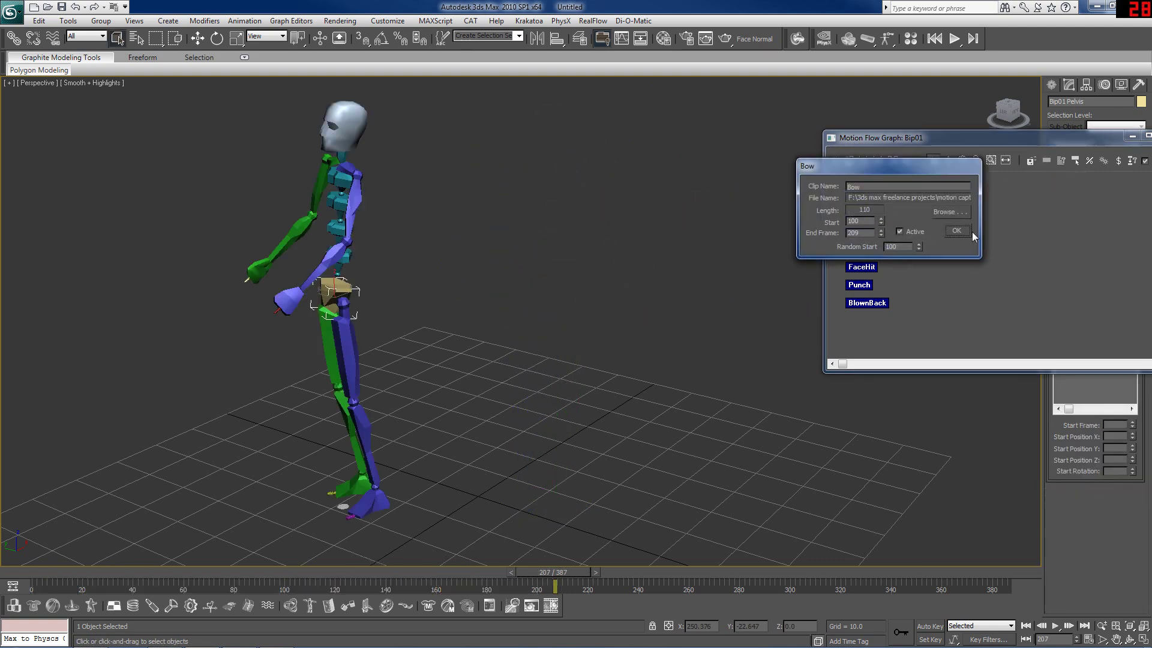
click(956, 231)
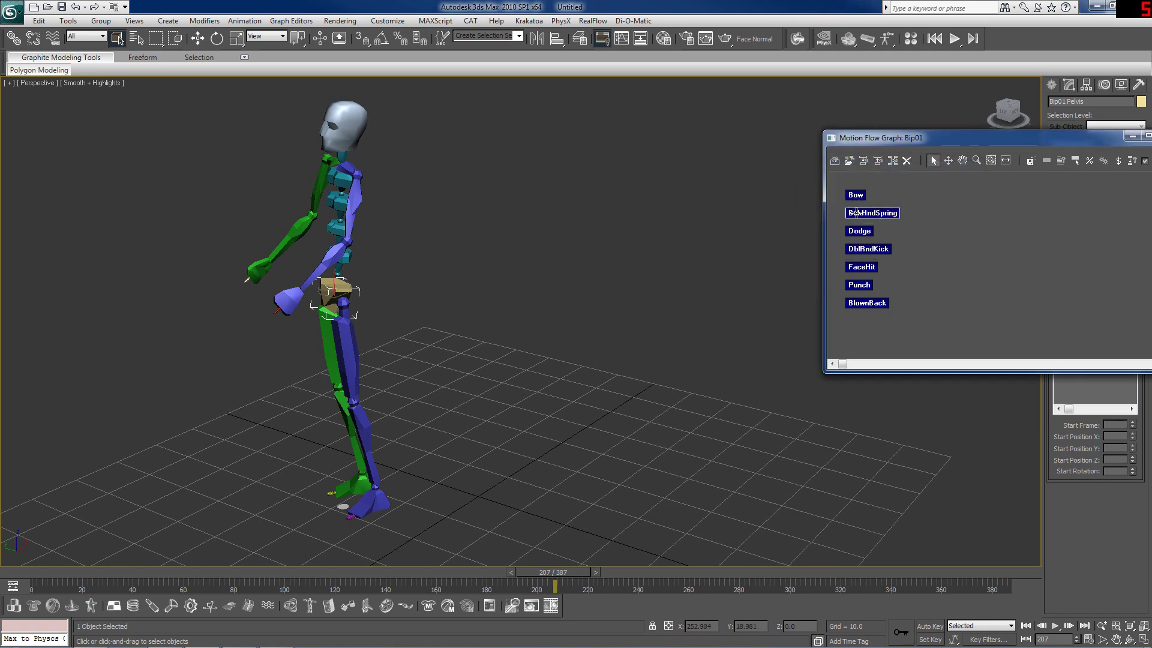
Preview the BckHndSpring and Dodge clips one after the other in Clip Mode by scrubbing through their frames.
click(1047, 161)
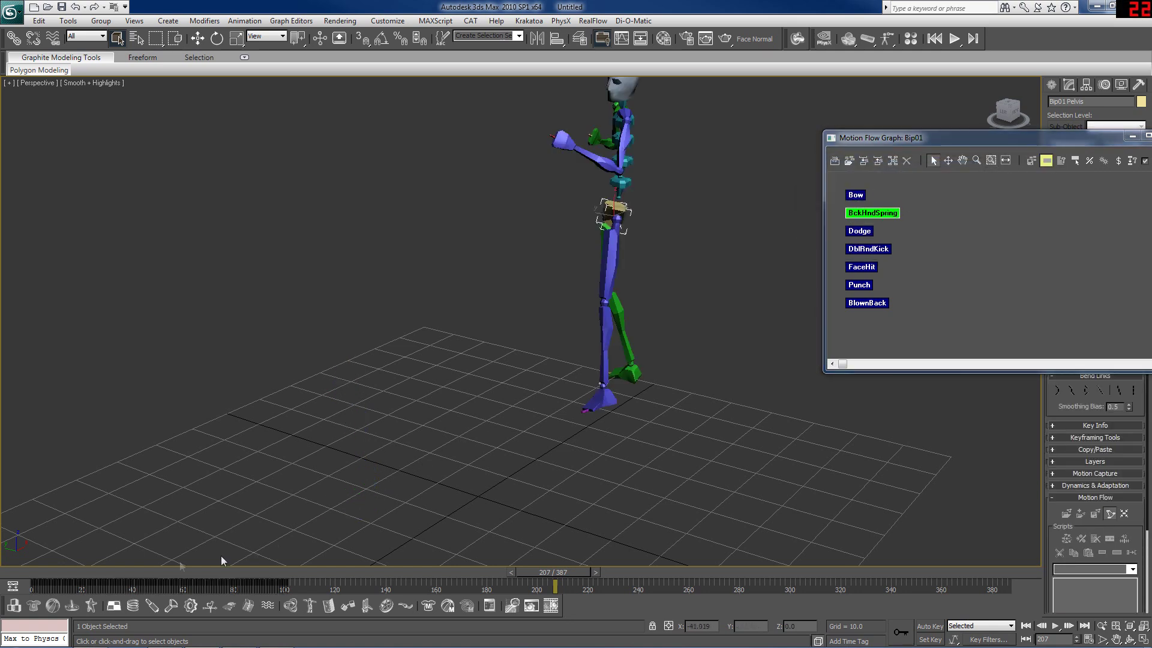
mouse_move(38, 574)
mouse_down()
mouse_move(222, 559)
mouse_move(114, 572)
mouse_move(277, 571)
mouse_move(41, 571)
mouse_up()
click(1046, 160)
click(870, 231)
click(1047, 161)
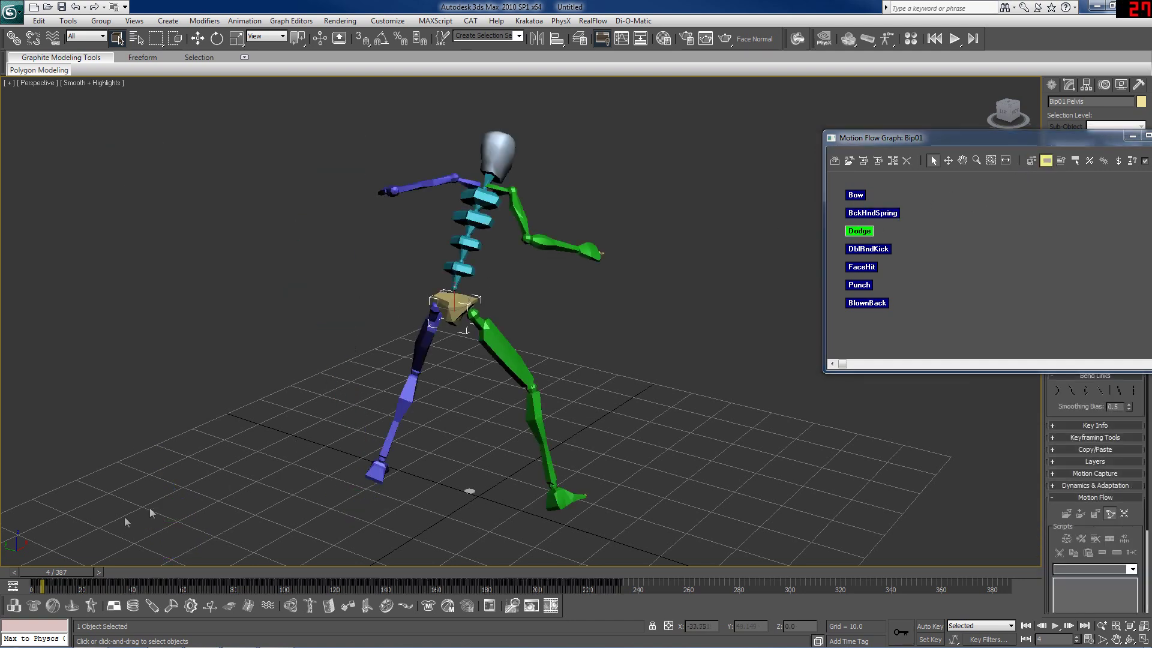
drag(58, 565, 628, 498)
click(1046, 160)
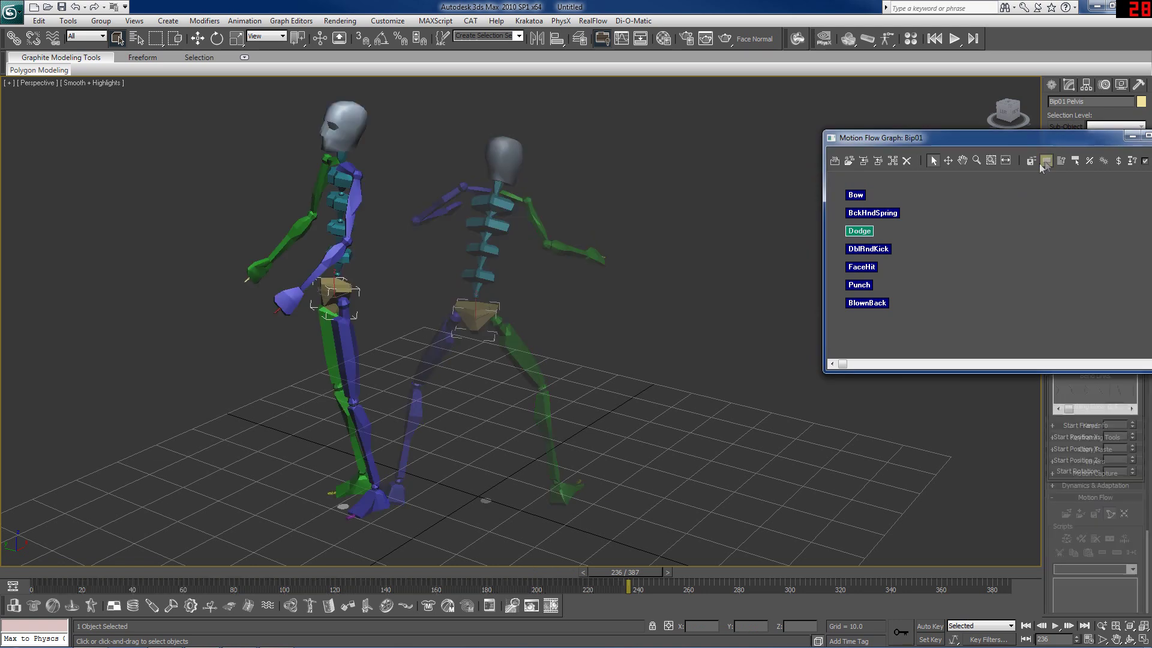
Preview the DblRndKick clip up to frame 107 and the FaceHit clip up to frame 100 in Clip Mode.
click(871, 249)
click(1045, 161)
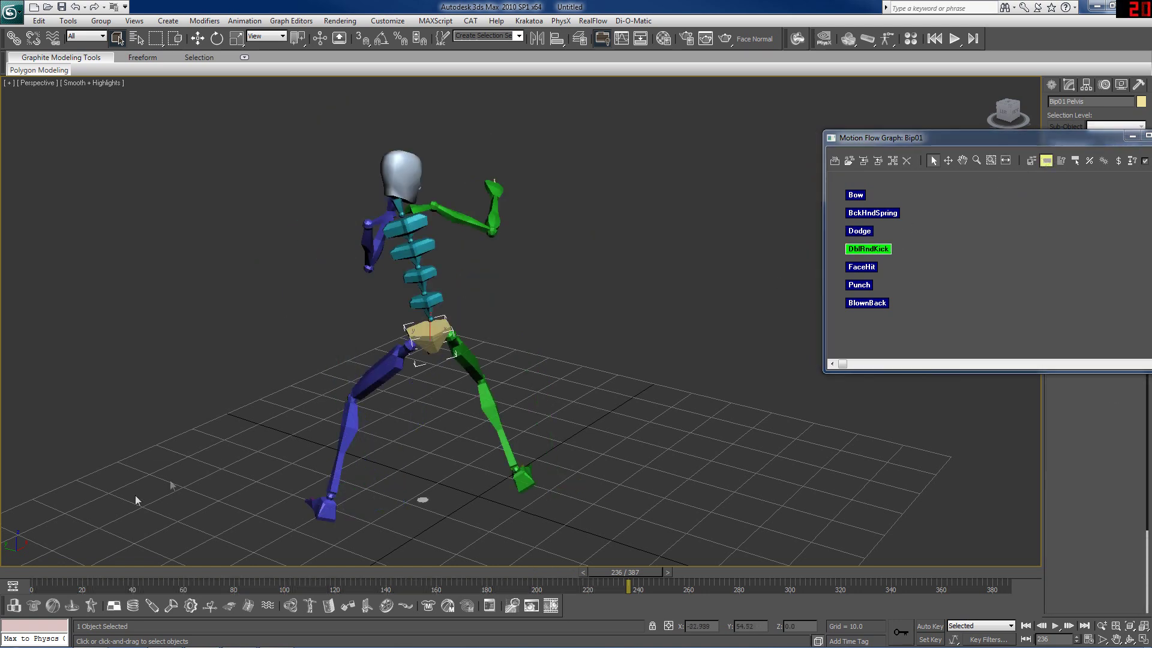
drag(31, 570, 282, 549)
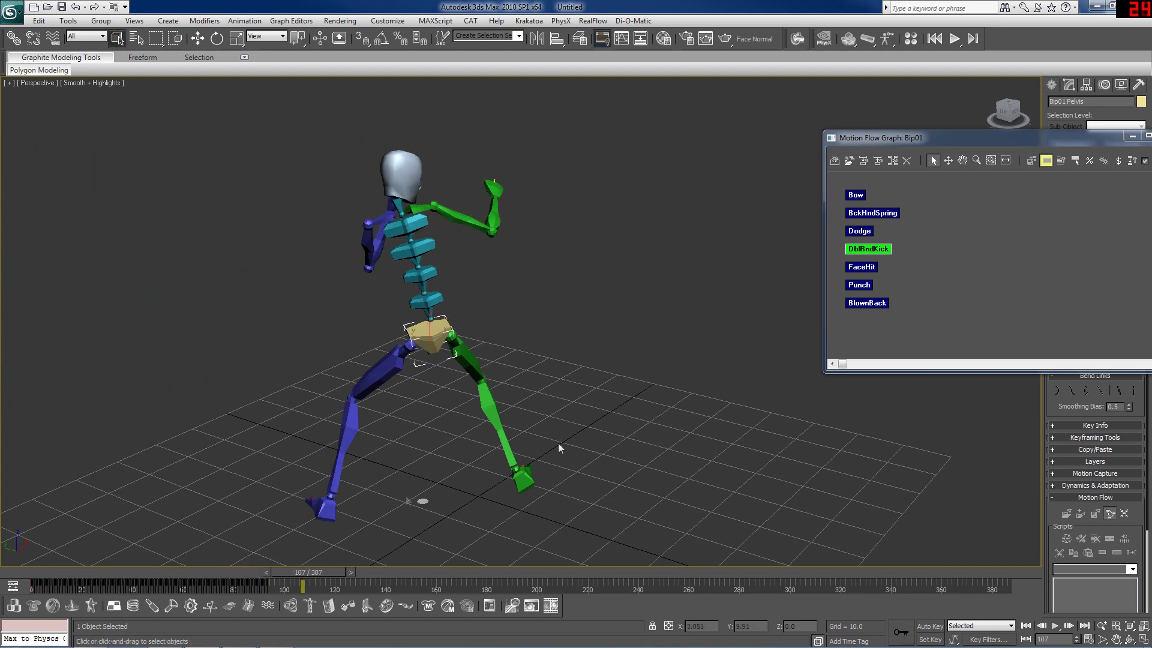
click(1045, 162)
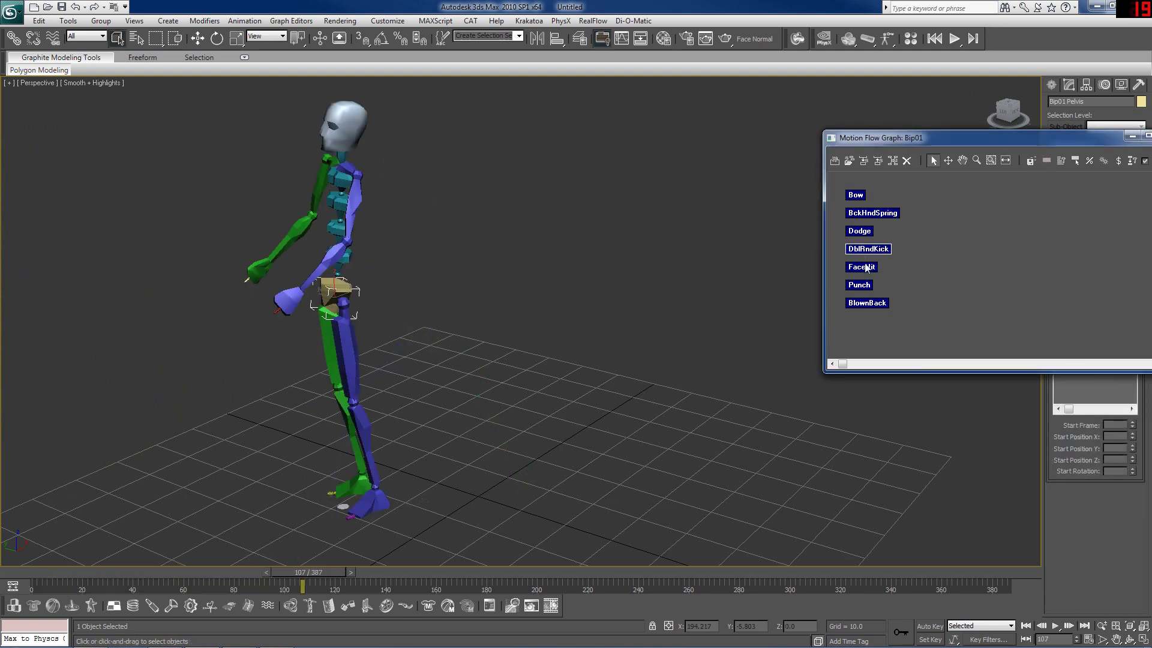
click(1045, 162)
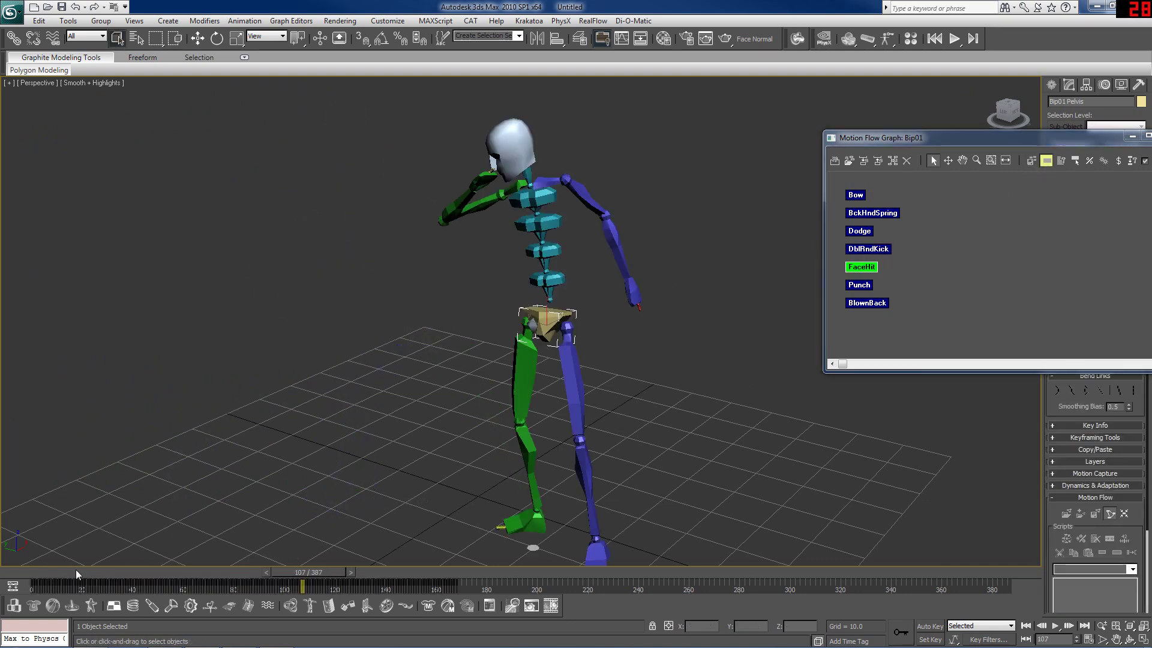
click(30, 573)
drag(30, 572, 274, 557)
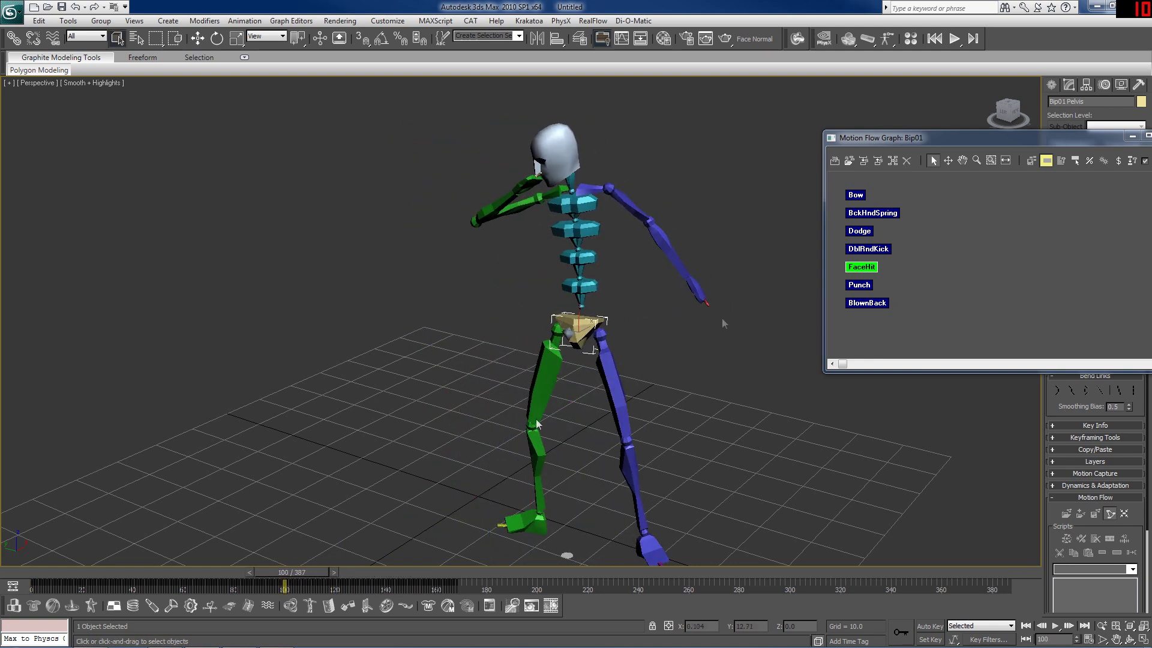
Preview the FaceHit clip up to frame 120 and set its end frame to 120 in the clip properties.
drag(279, 572, 348, 567)
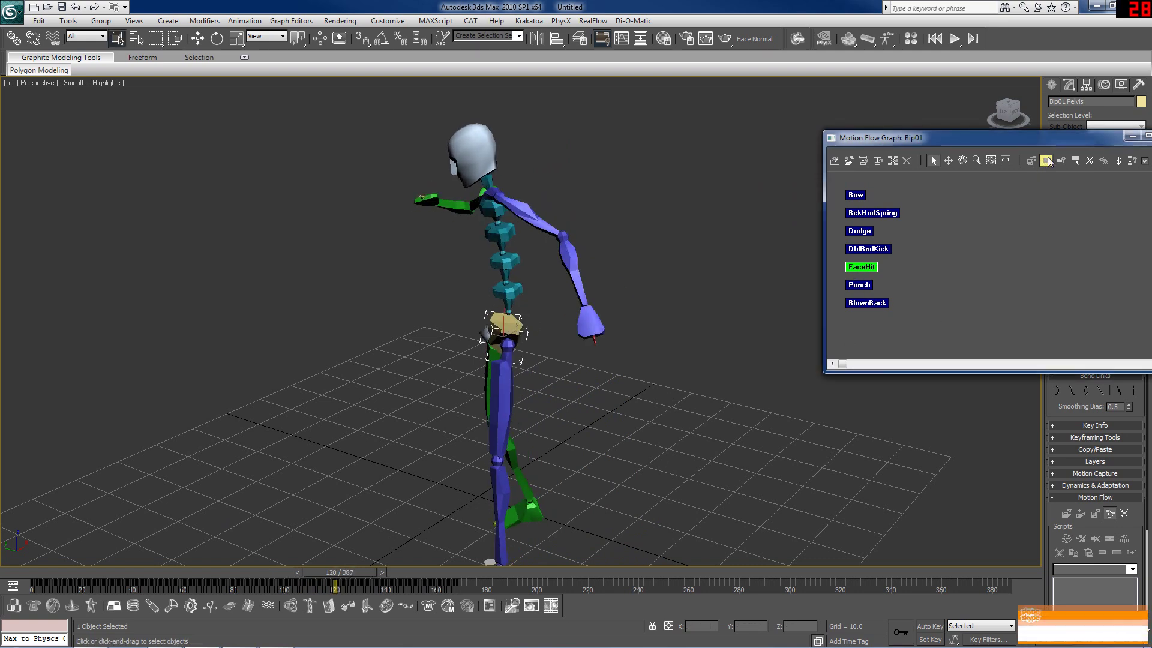
right_click(861, 266)
text(120)
key(Return)
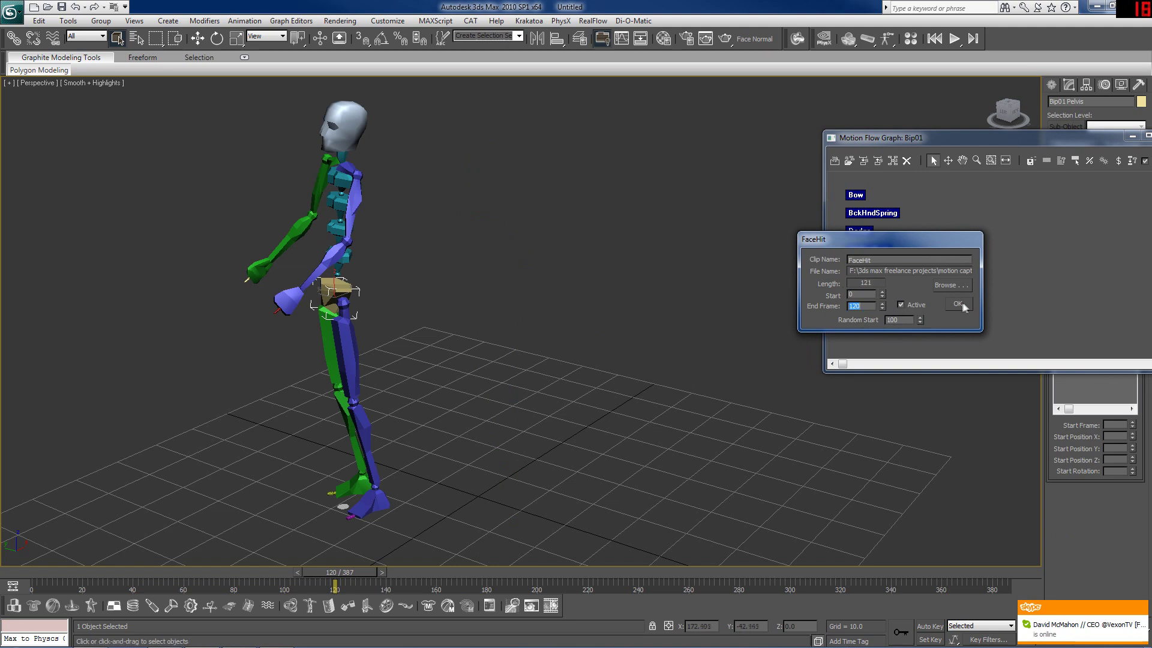
click(959, 304)
Preview the Punch clip in Clip Mode up to frame 90 and set its end frame to 90 in the clip properties.
click(864, 285)
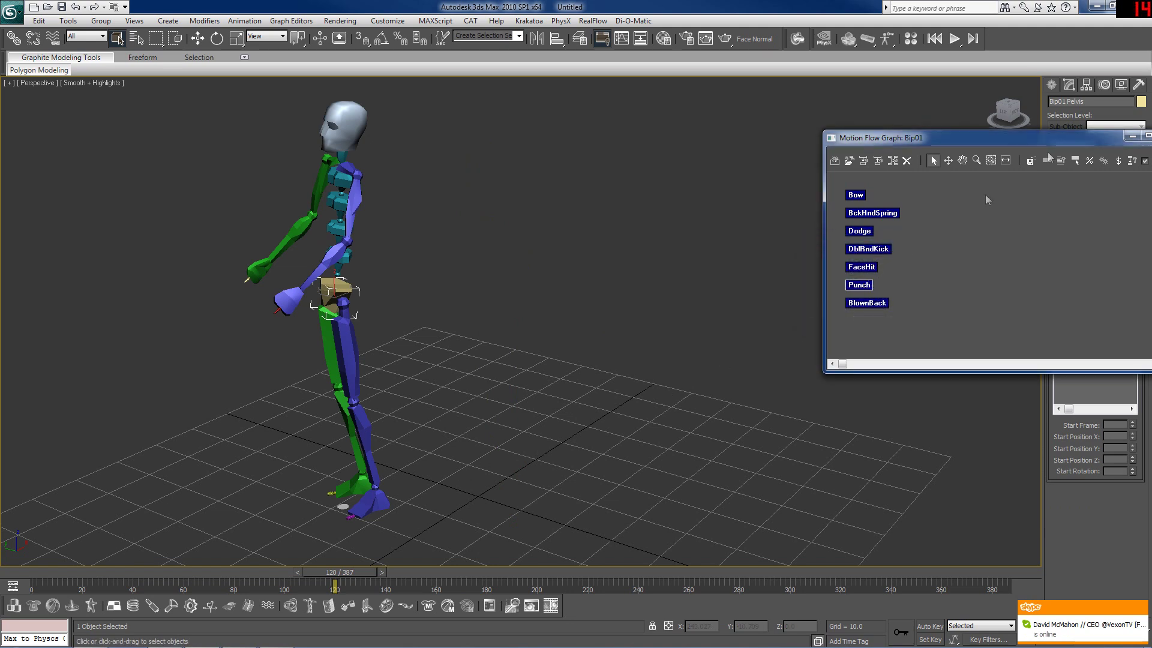
click(1046, 161)
drag(37, 572, 264, 572)
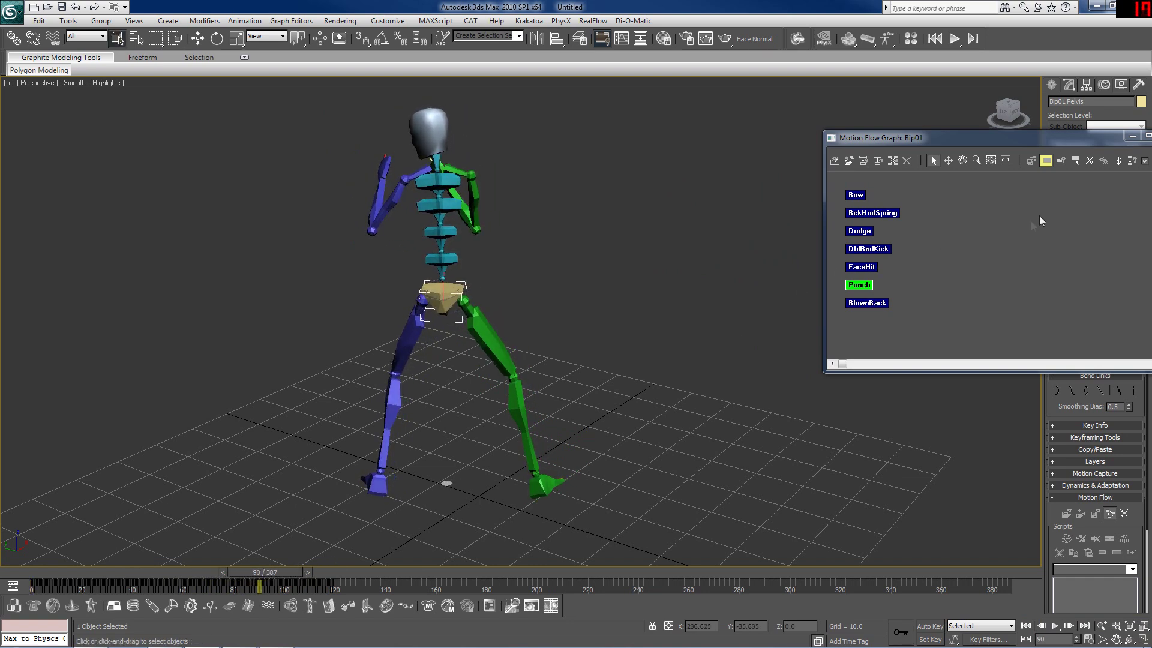
click(1048, 165)
right_click(858, 284)
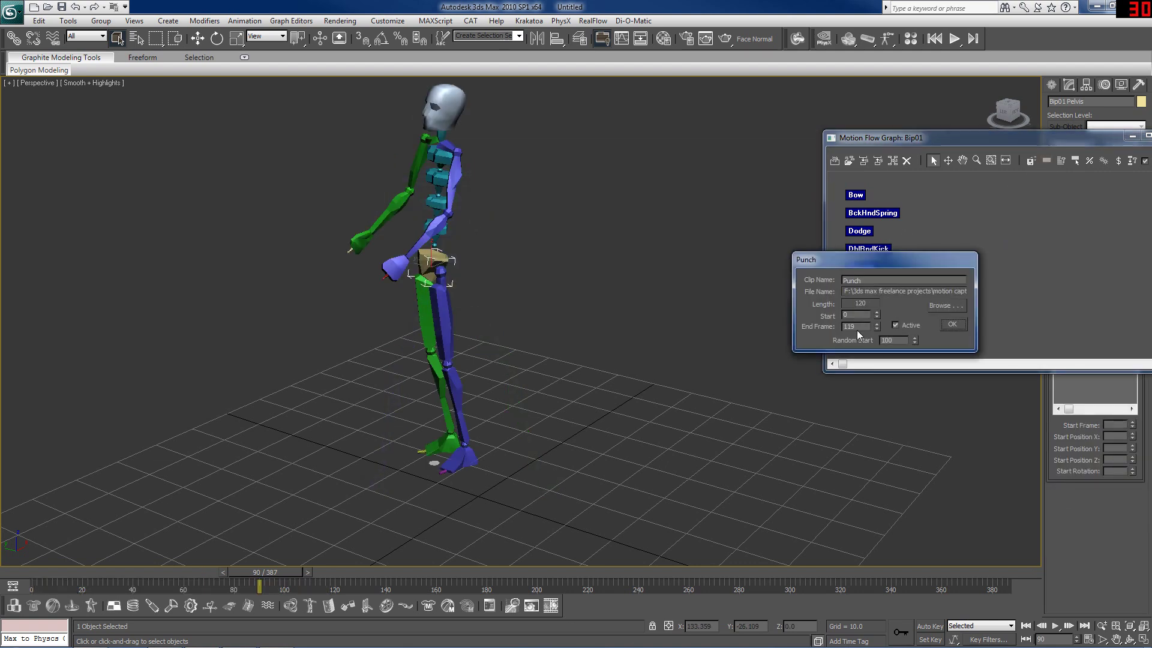
text(90)
key(Return)
click(951, 324)
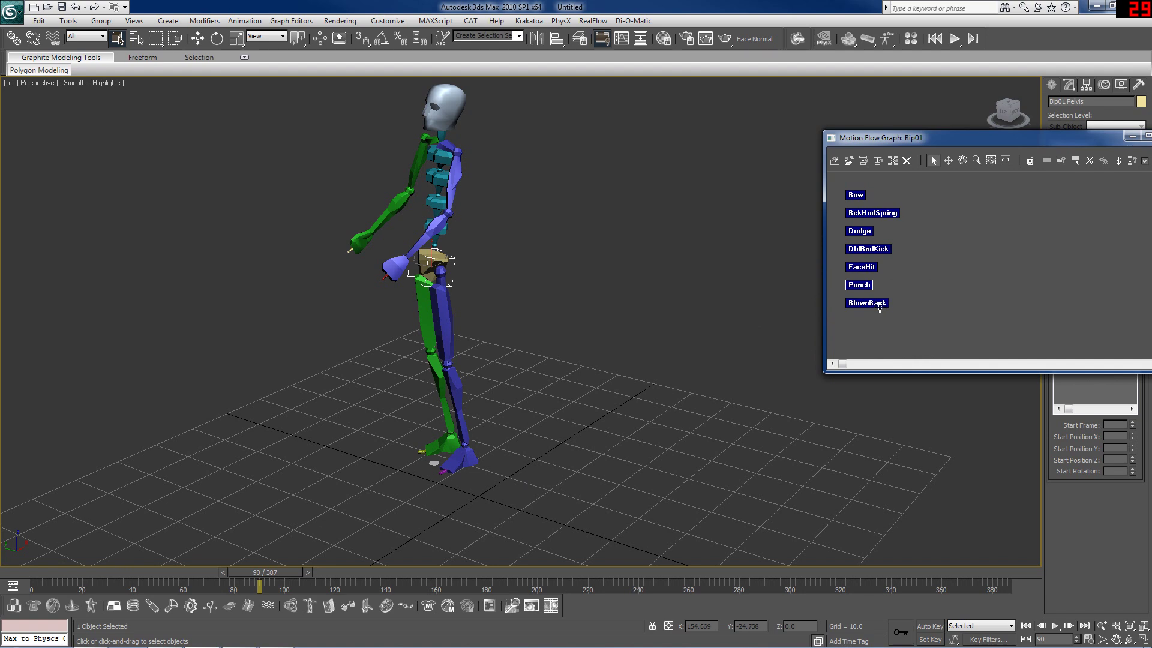
Preview the BlownBack clip in Clip Mode, and put the graph away with the animation rewound to frame 1.
click(1046, 160)
mouse_move(275, 569)
mouse_down()
mouse_move(87, 579)
mouse_move(277, 575)
mouse_up()
click(1046, 160)
drag(899, 137, 556, 118)
click(825, 116)
drag(274, 575, 52, 578)
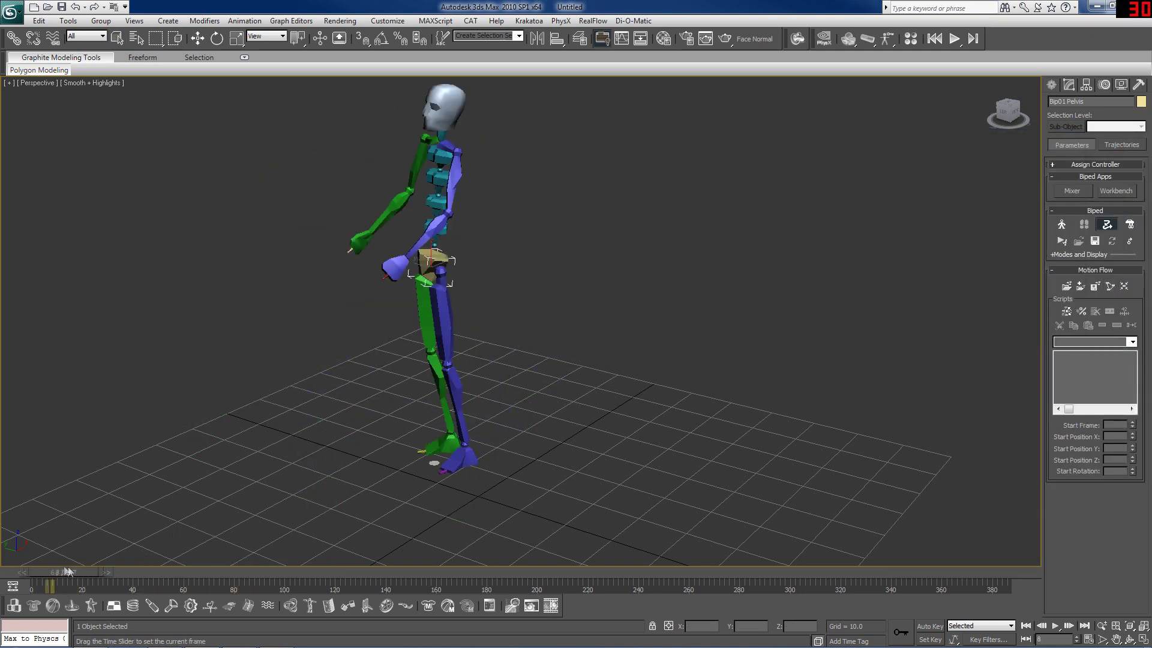
Define a new motion flow script that starts with the Bow, BckHndSpring and Dodge clips in that order.
click(1066, 309)
drag(619, 117, 754, 112)
middle_drag(466, 282, 434, 329)
drag(1002, 110, 1021, 115)
middle_drag(365, 190, 461, 207)
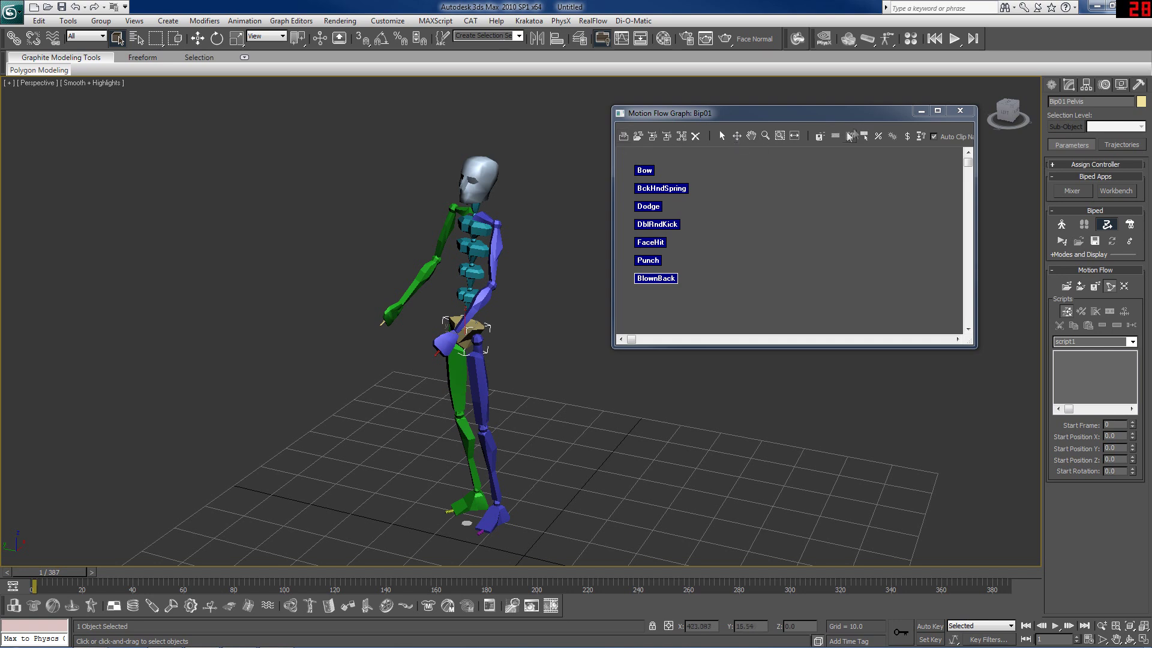
click(644, 170)
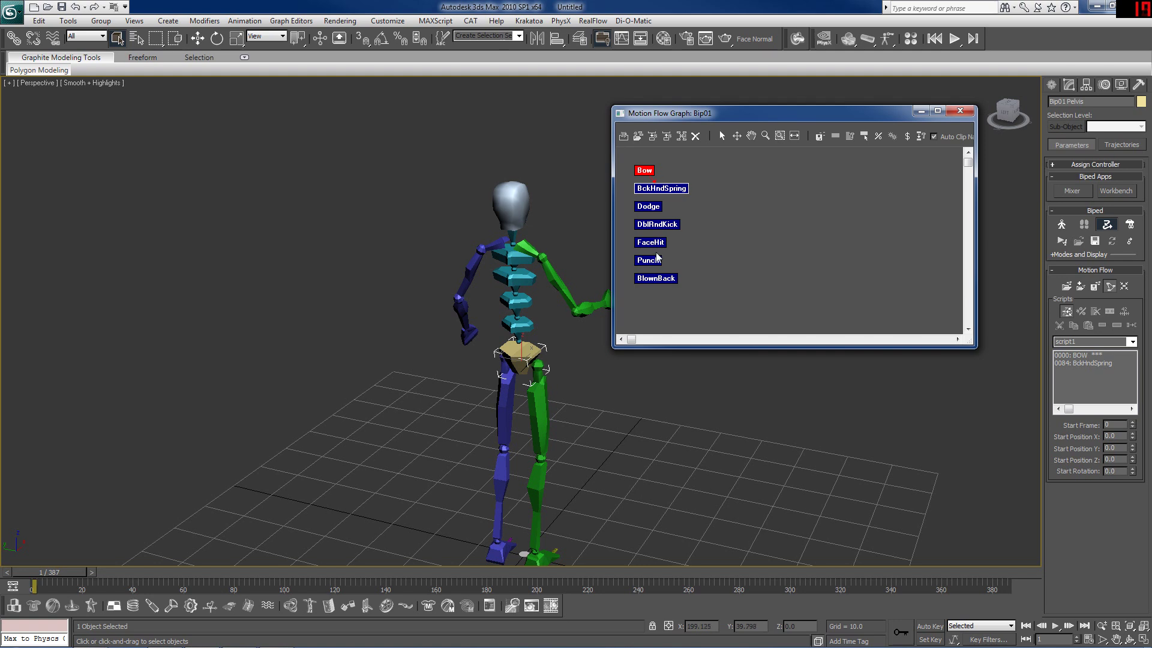
click(650, 209)
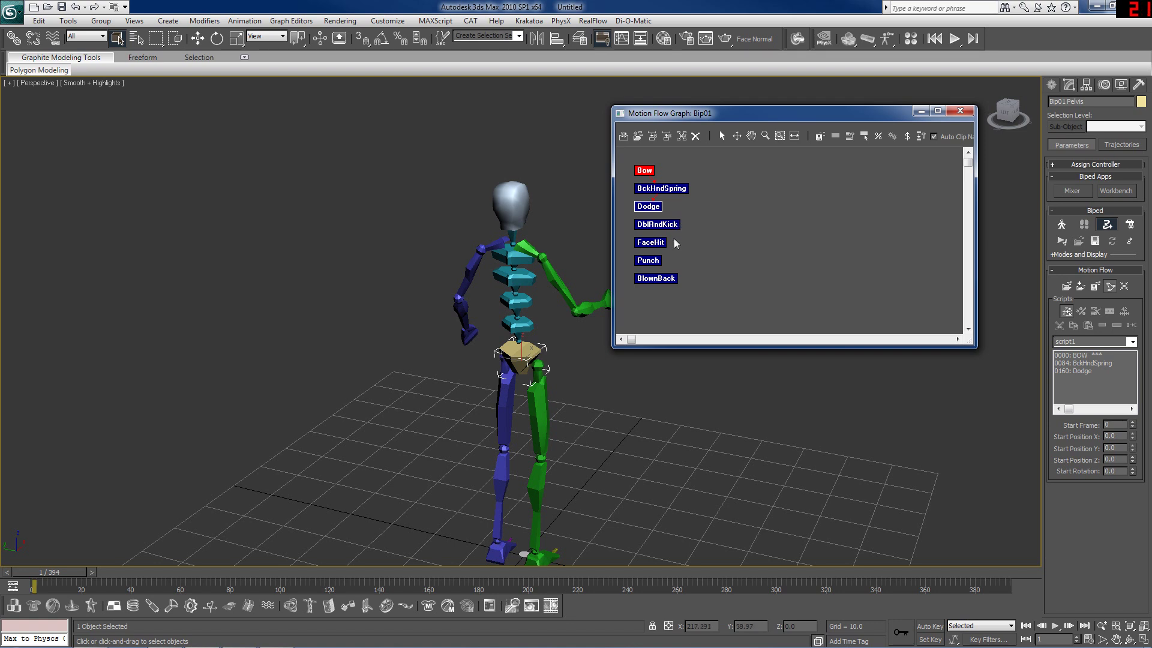
Extend the script with BckHndSpring, DblRndKick, FaceHit, Punch, Dodge and BlownBack in that order.
click(680, 189)
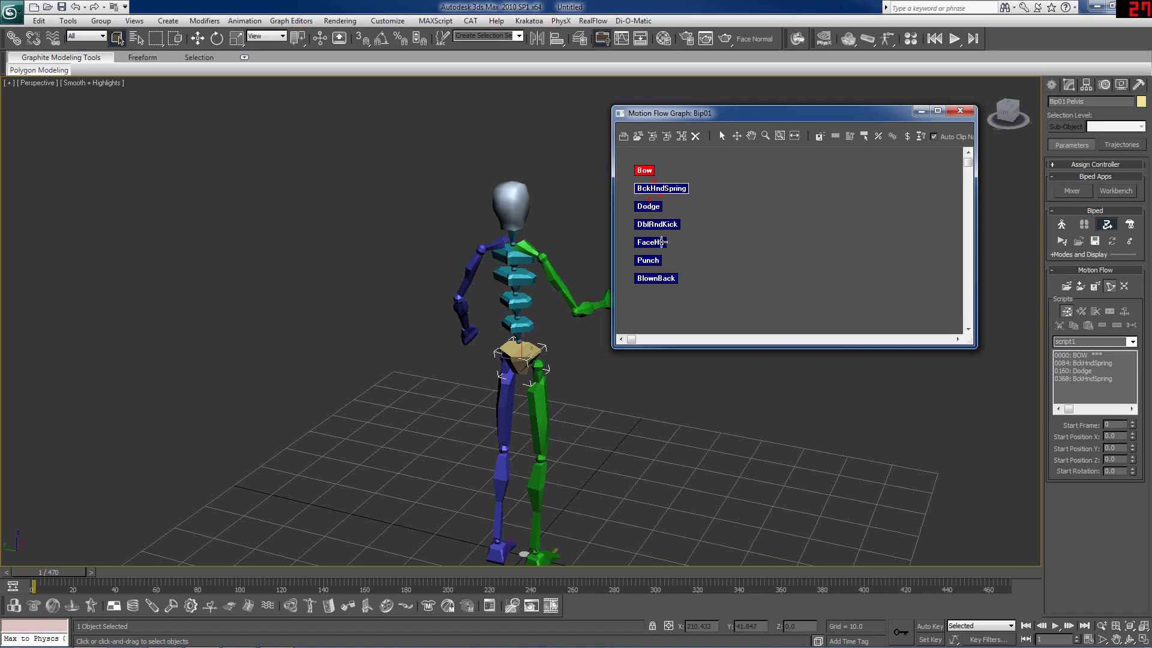
click(666, 226)
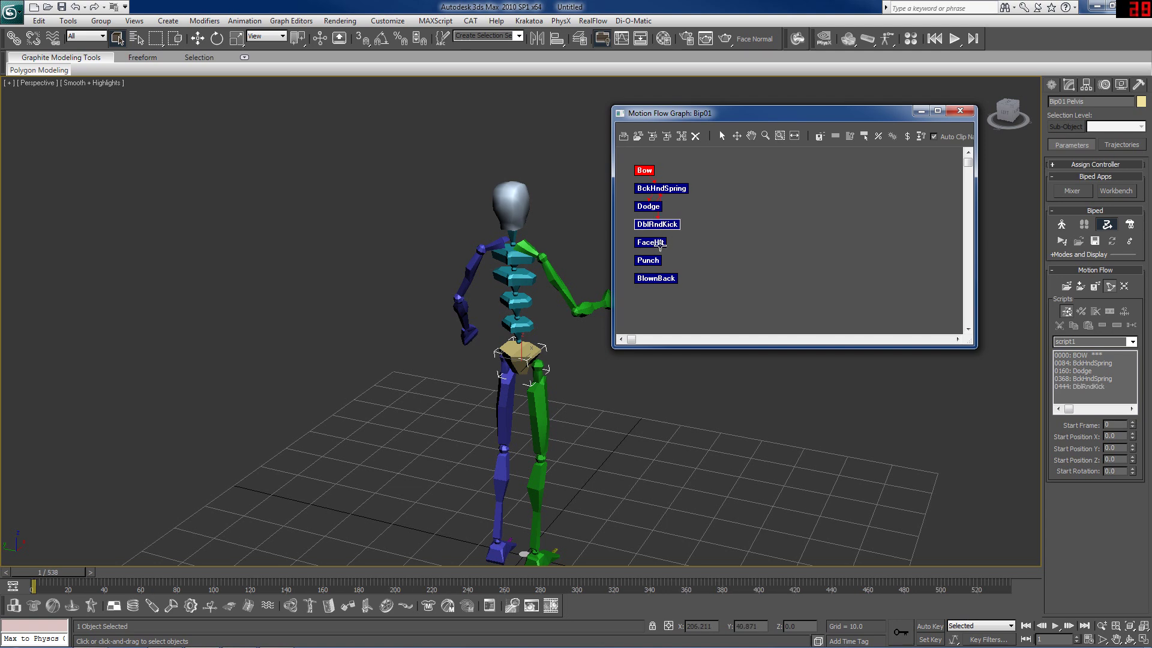
click(659, 244)
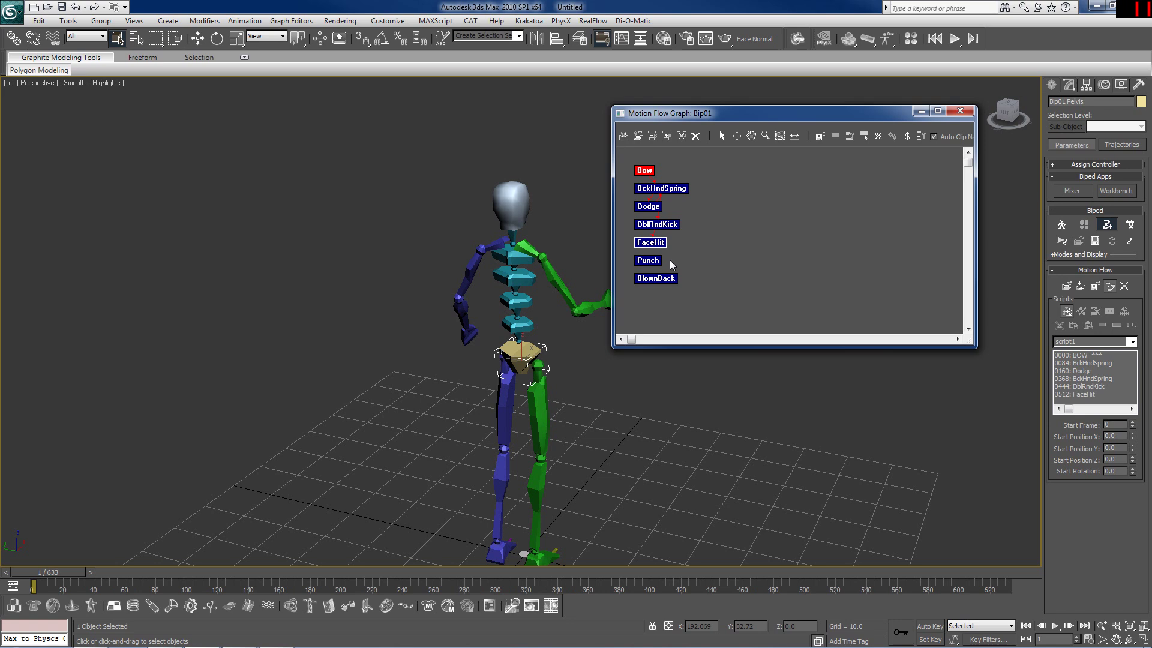
click(658, 261)
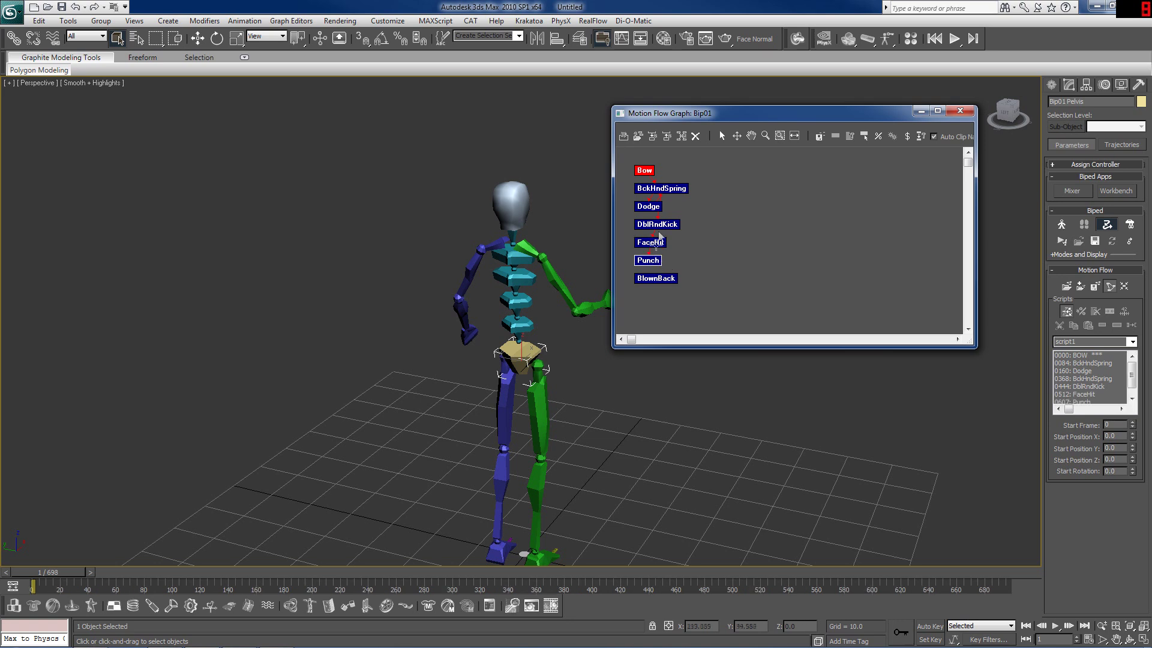
click(651, 208)
click(671, 279)
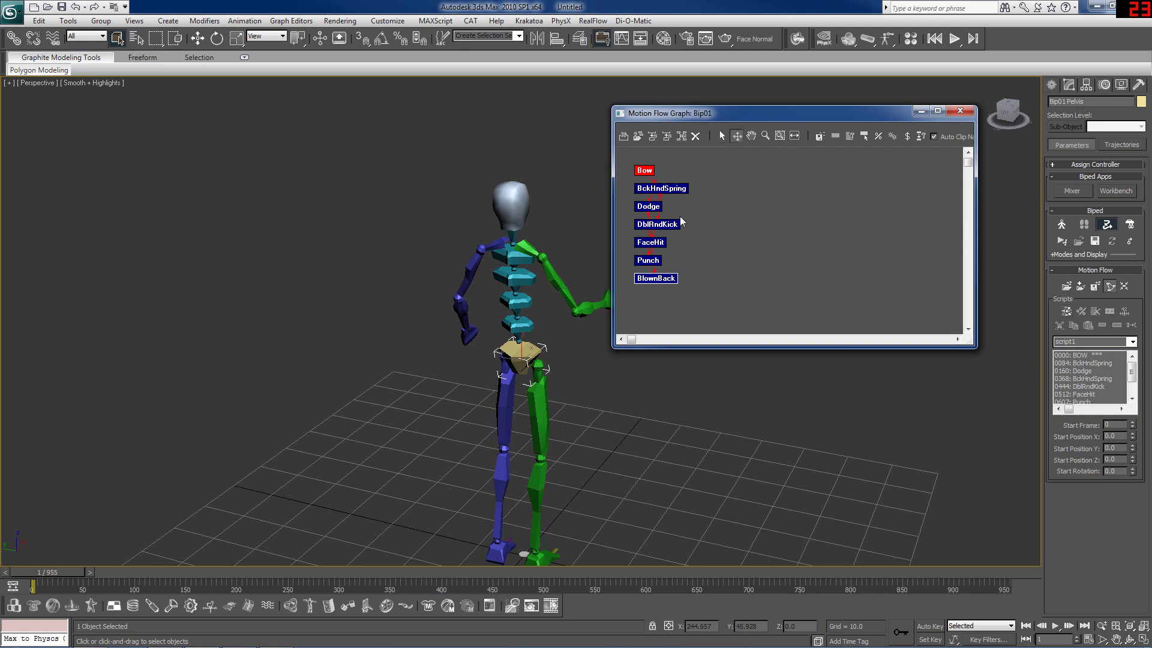
Spread the clip nodes apart in the Motion Flow Graph so the transition arrows between them can be told apart.
drag(694, 190, 713, 185)
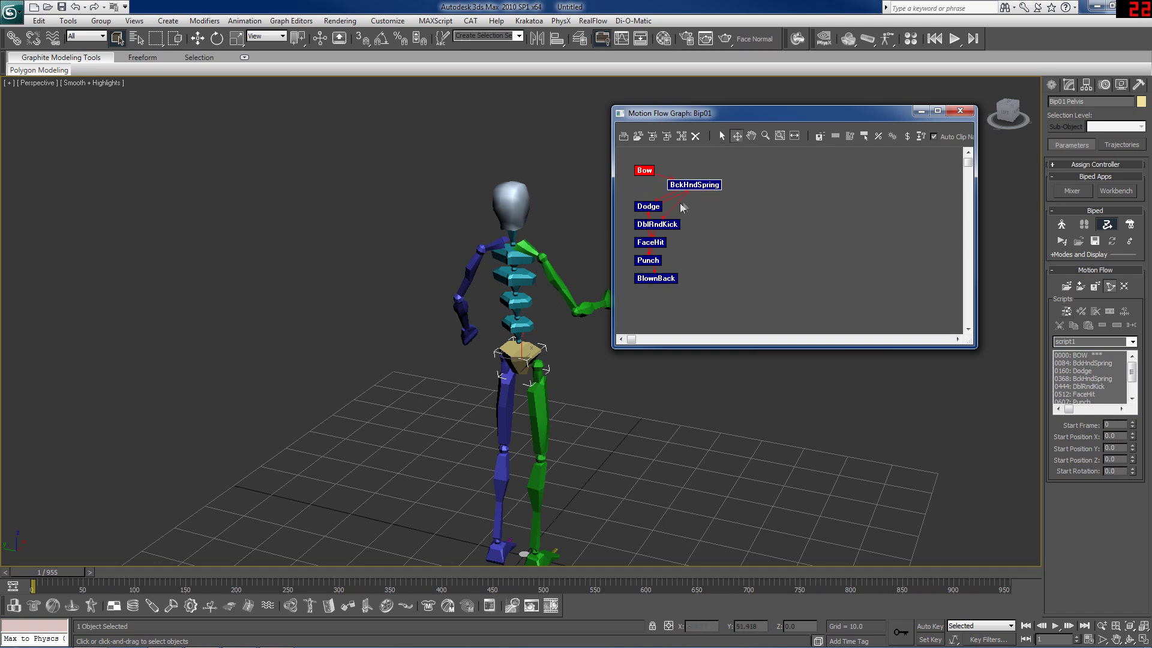
drag(669, 221, 735, 224)
drag(653, 242, 689, 313)
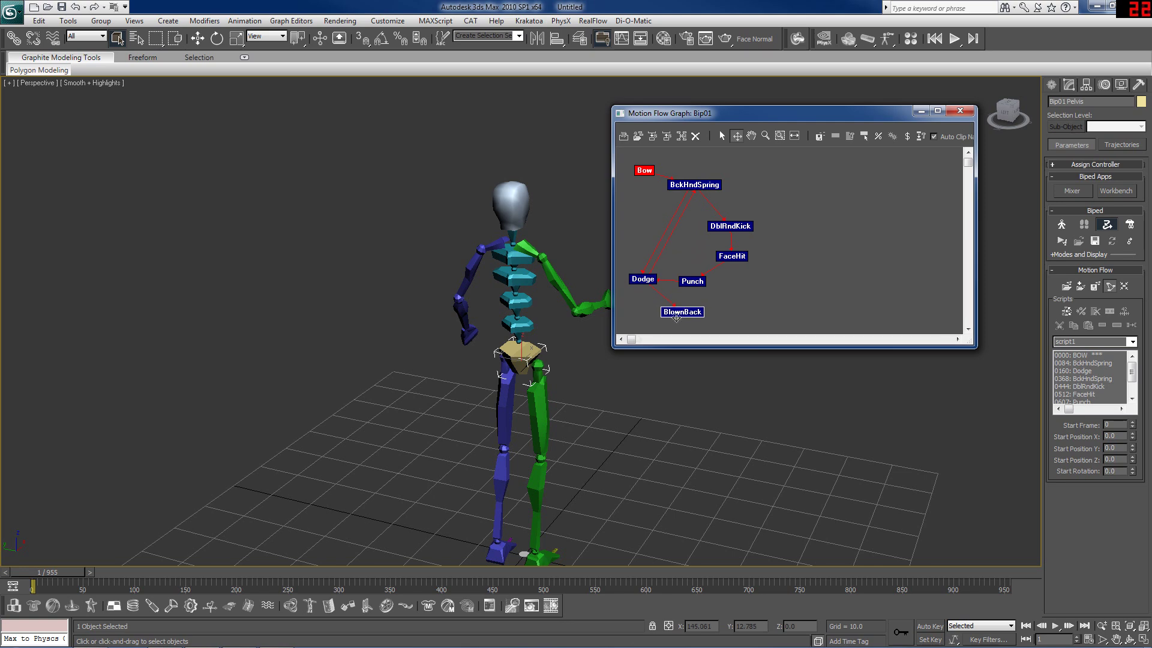
Scrub through the combined script animation to examine how the clips flow together, and close the Motion Flow Graph.
drag(41, 576, 184, 573)
middle_drag(362, 437, 361, 331)
scroll(361, 330, down, 4)
middle_drag(414, 374, 354, 402)
mouse_move(211, 580)
mouse_down()
mouse_move(120, 580)
mouse_move(412, 563)
mouse_move(59, 569)
mouse_move(415, 544)
mouse_move(1017, 532)
mouse_move(913, 541)
mouse_move(212, 528)
mouse_move(272, 514)
mouse_move(510, 509)
mouse_up()
middle_drag(452, 483, 434, 419)
scroll(434, 419, down, 4)
drag(500, 573, 69, 579)
middle_drag(570, 390, 456, 444)
click(959, 111)
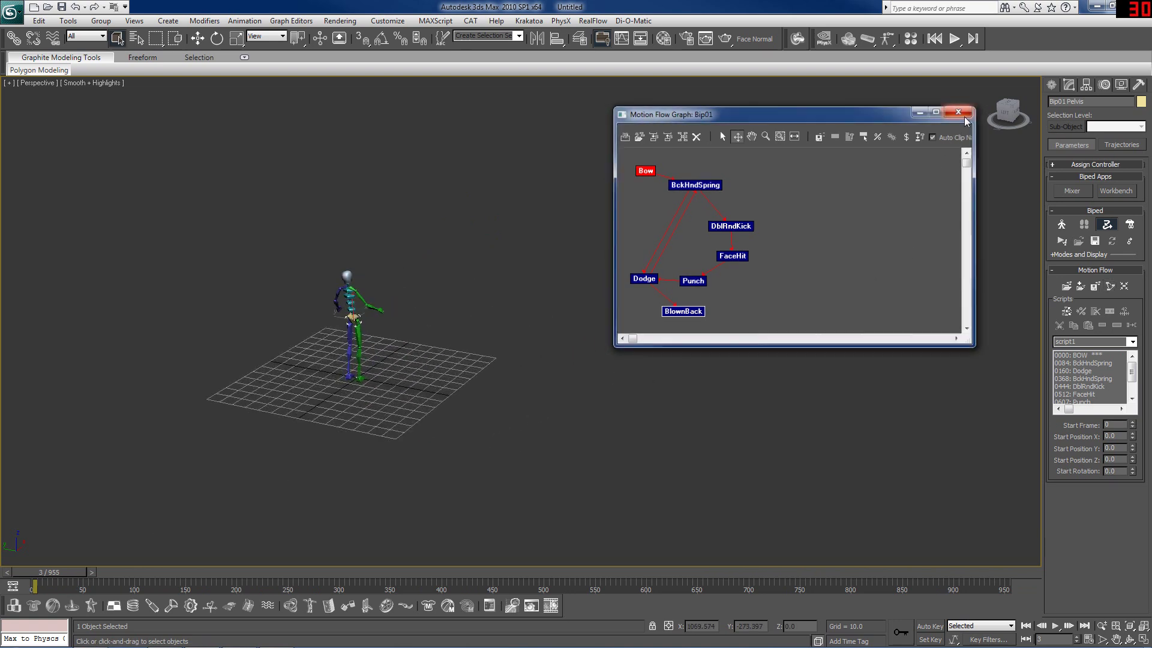
Edit the script's transition from Bow to BckHndSpring and set its angle to 10.
click(1088, 362)
drag(58, 576, 135, 576)
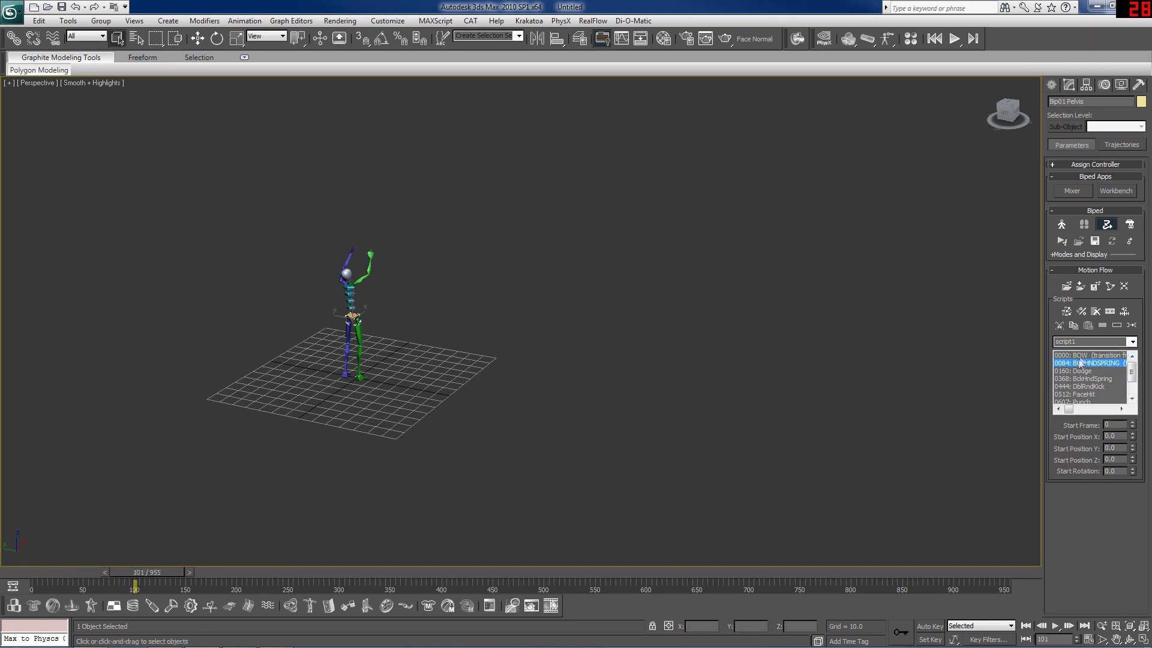
mouse_move(163, 571)
mouse_down()
mouse_move(230, 561)
mouse_move(132, 566)
mouse_move(164, 565)
mouse_up()
click(1102, 356)
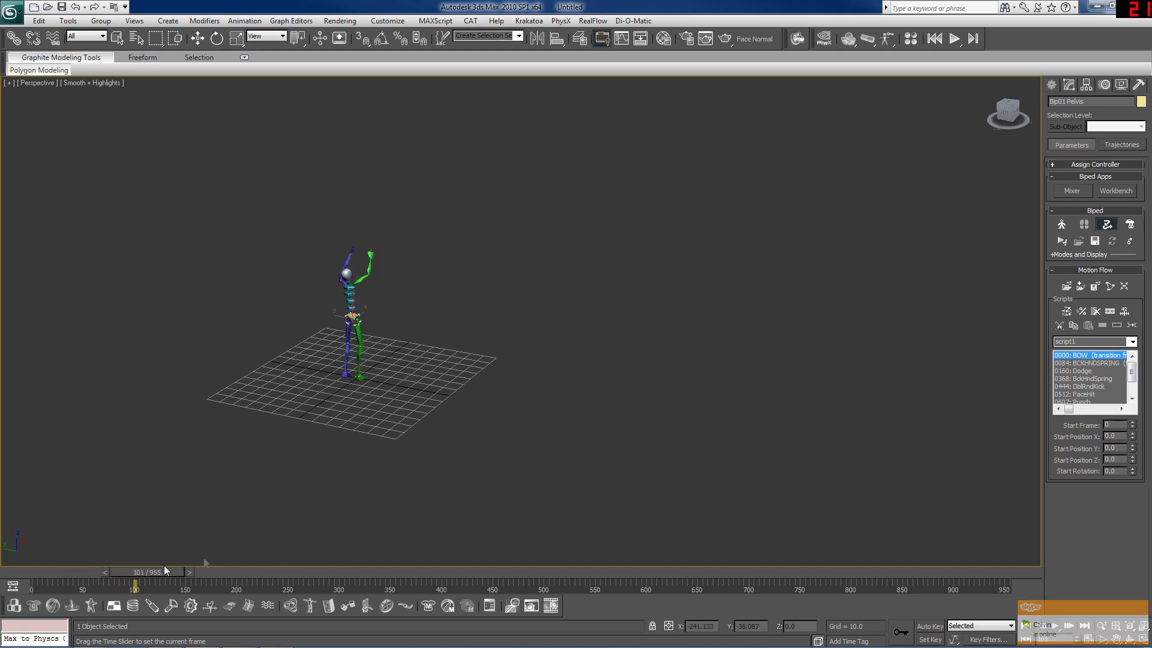
click(1131, 325)
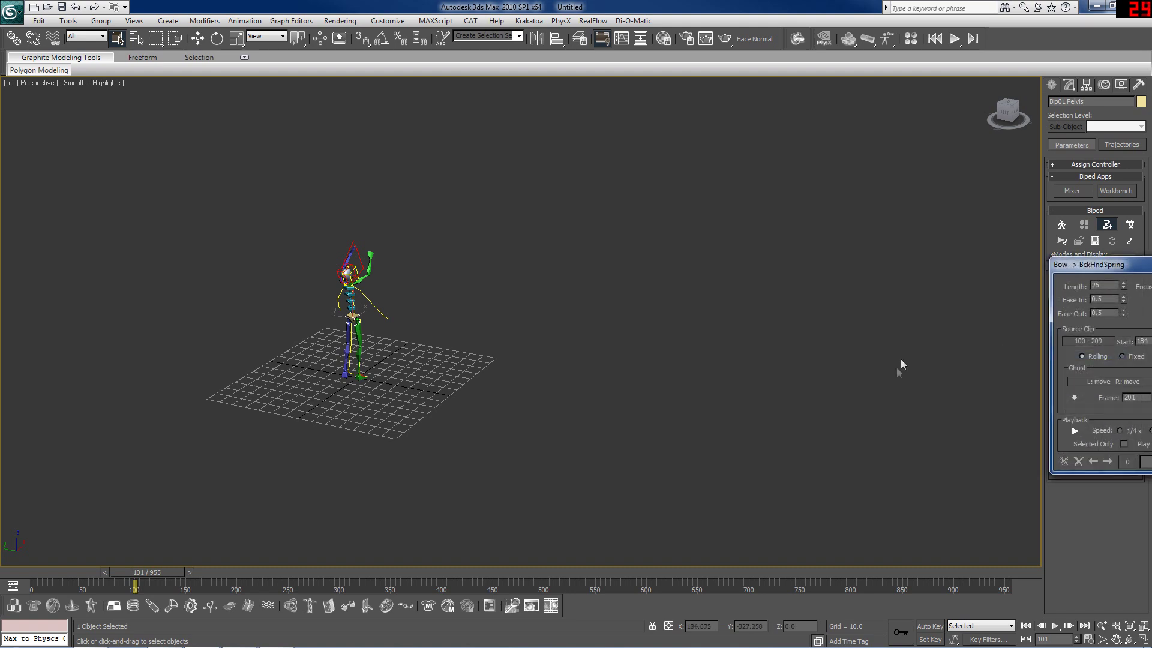
scroll(600, 390, up, 3)
scroll(620, 392, up, 3)
mouse_move(147, 570)
mouse_down()
mouse_move(161, 578)
mouse_move(141, 577)
mouse_up()
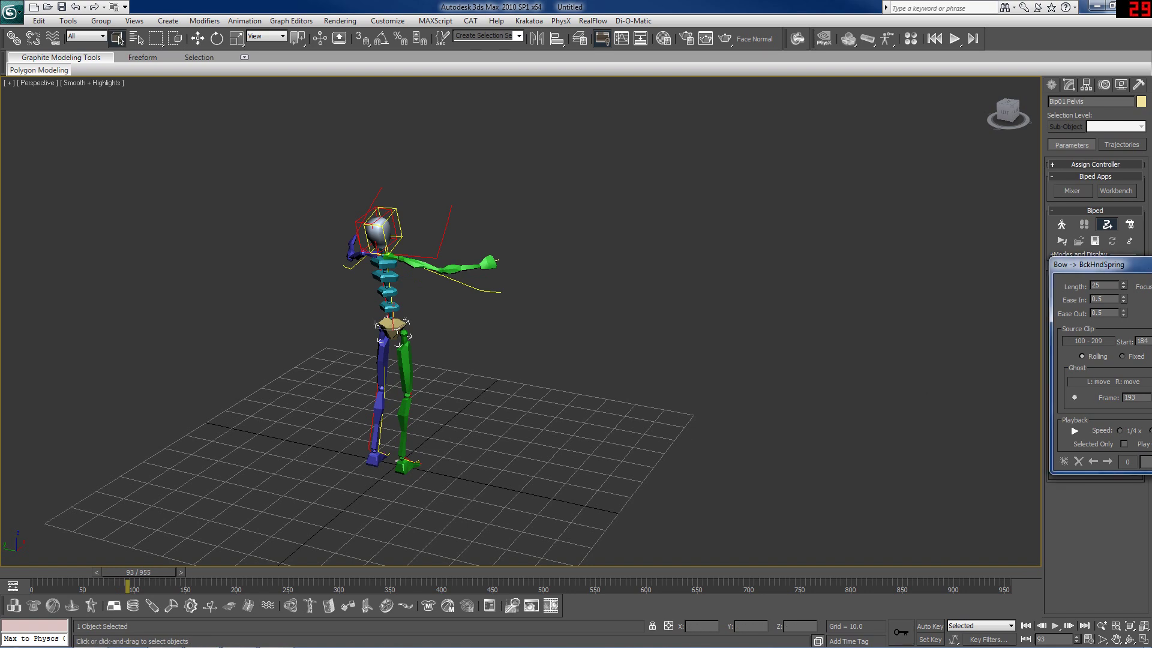
drag(1128, 265, 614, 234)
text(10)
key(Return)
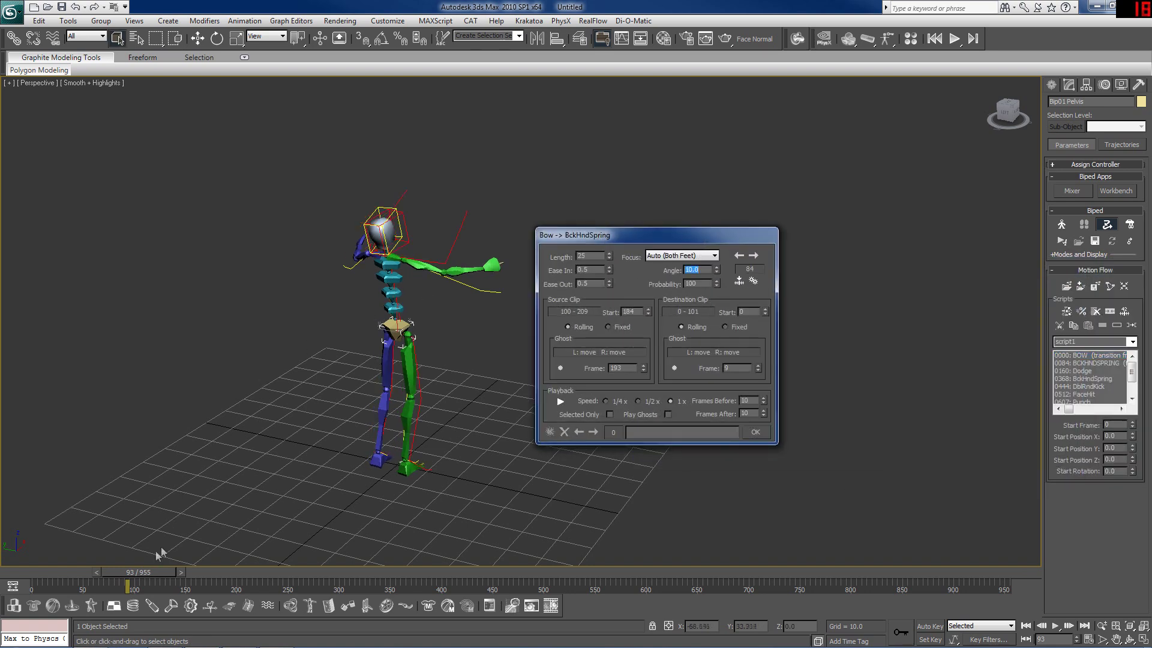
Scrub on to frame 163 to examine the motion from the back handspring into the Dodge clip.
drag(148, 573, 206, 567)
middle_drag(262, 517, 307, 469)
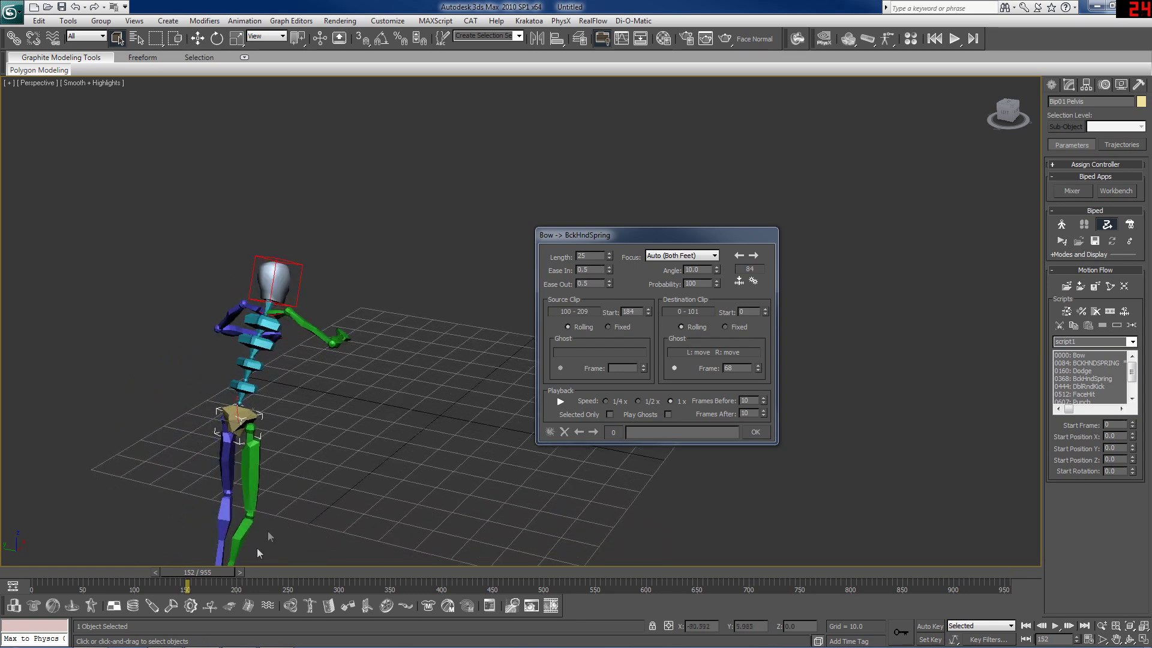
mouse_move(211, 572)
mouse_down()
mouse_move(174, 574)
mouse_move(224, 577)
mouse_up()
middle_drag(367, 523, 369, 474)
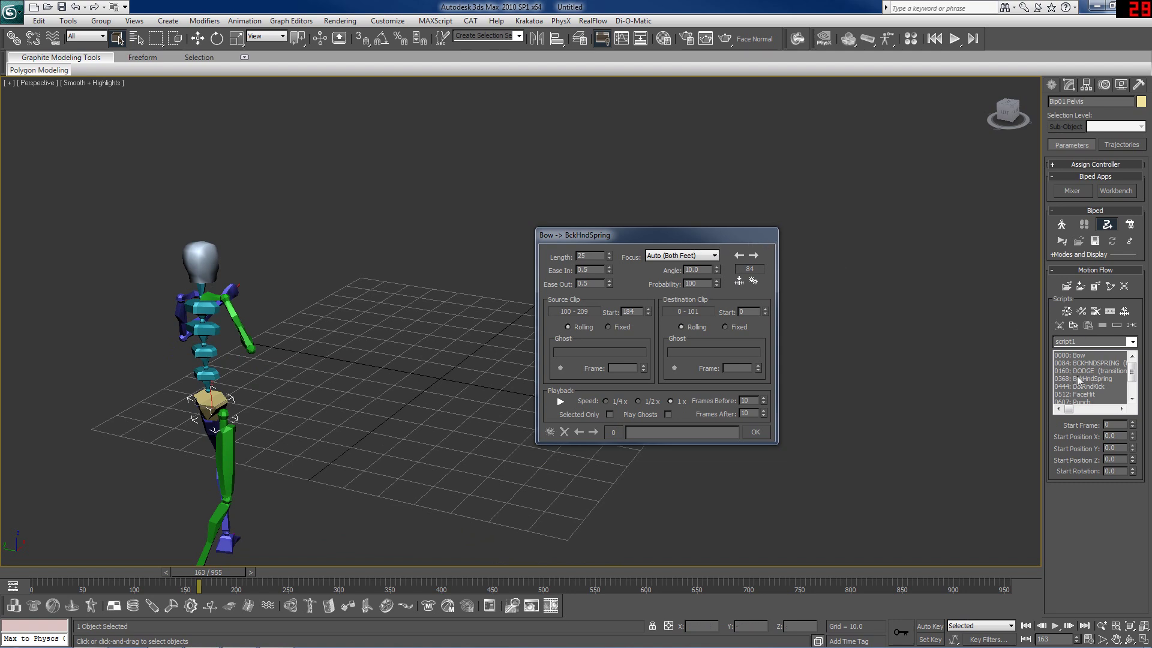
Edit the transition from BckHndSpring to Dodge, trying an angle of 45 before setting it to -45.
click(1092, 363)
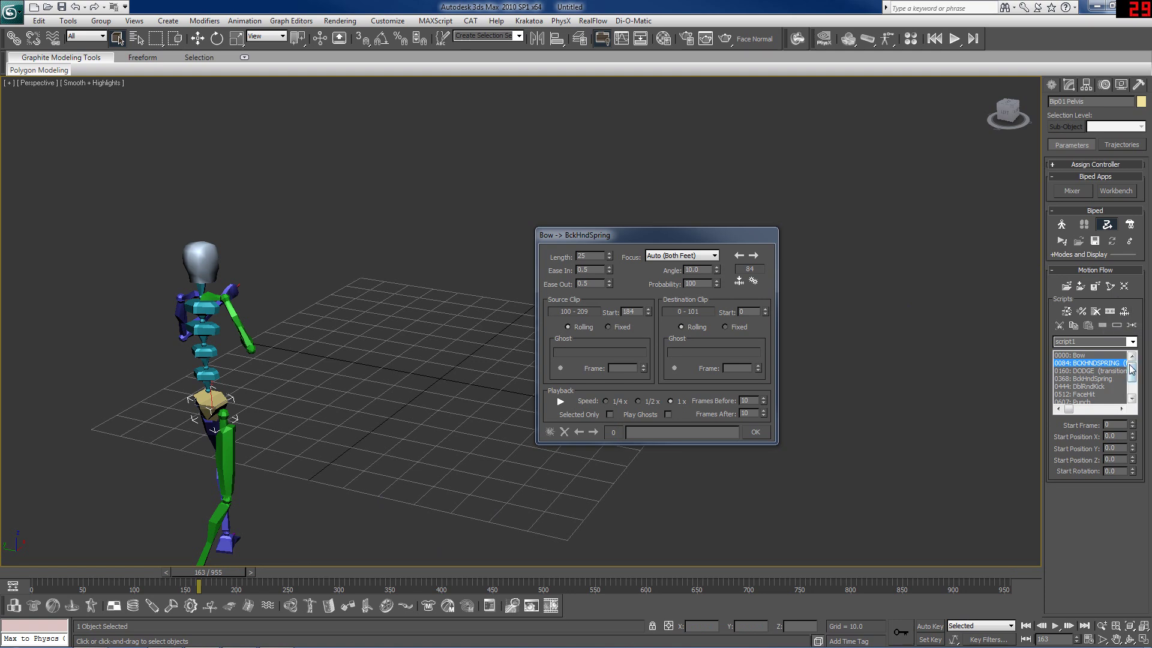
drag(207, 573, 224, 572)
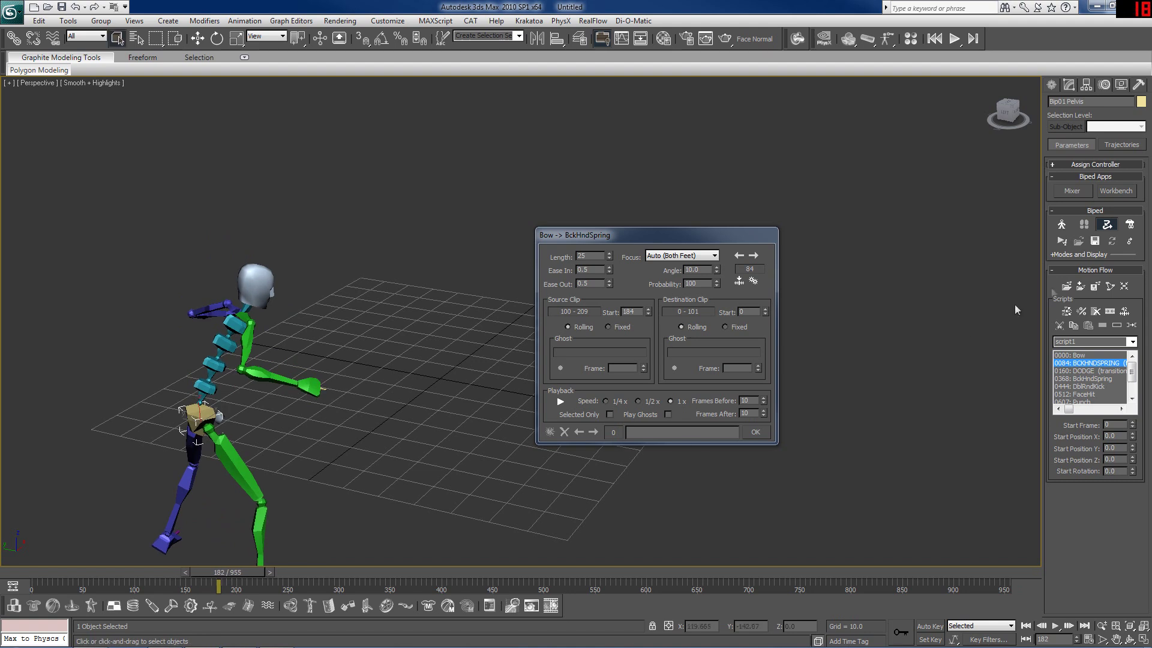
click(1132, 325)
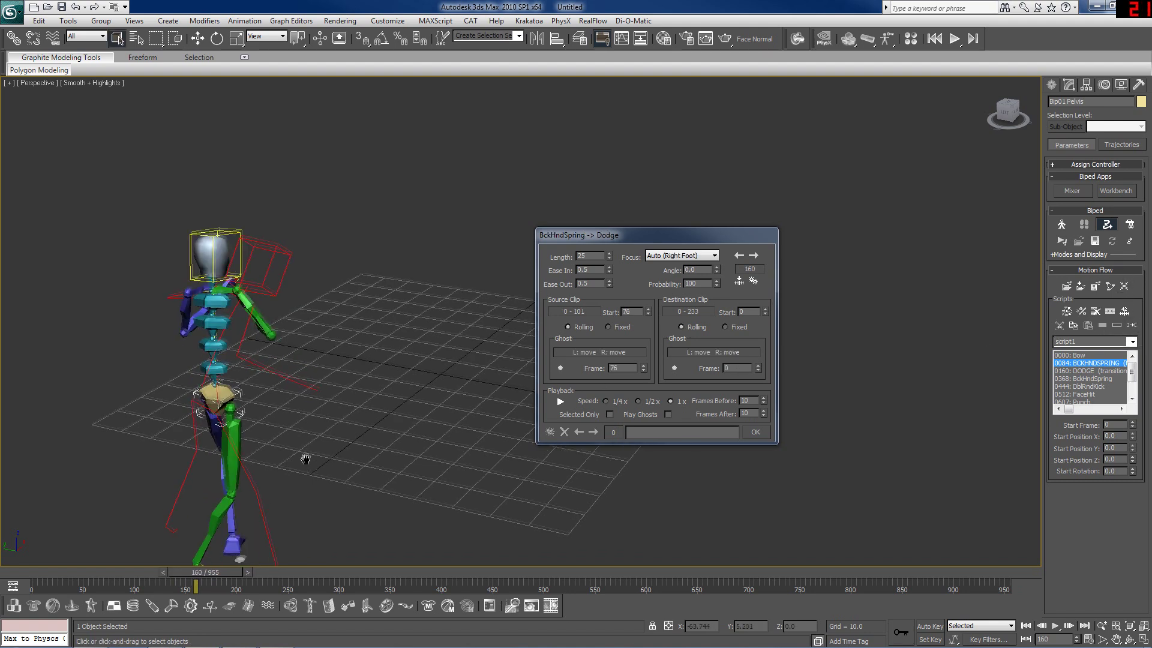
drag(209, 584, 235, 584)
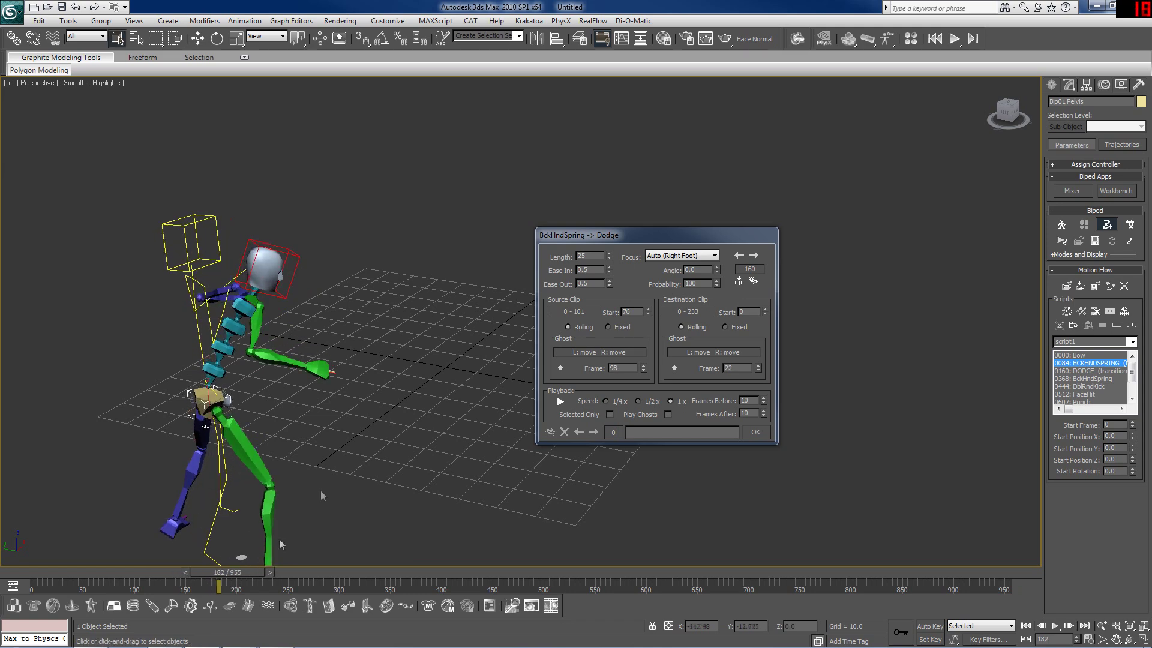
drag(1009, 113, 1021, 125)
middle_drag(414, 279, 431, 248)
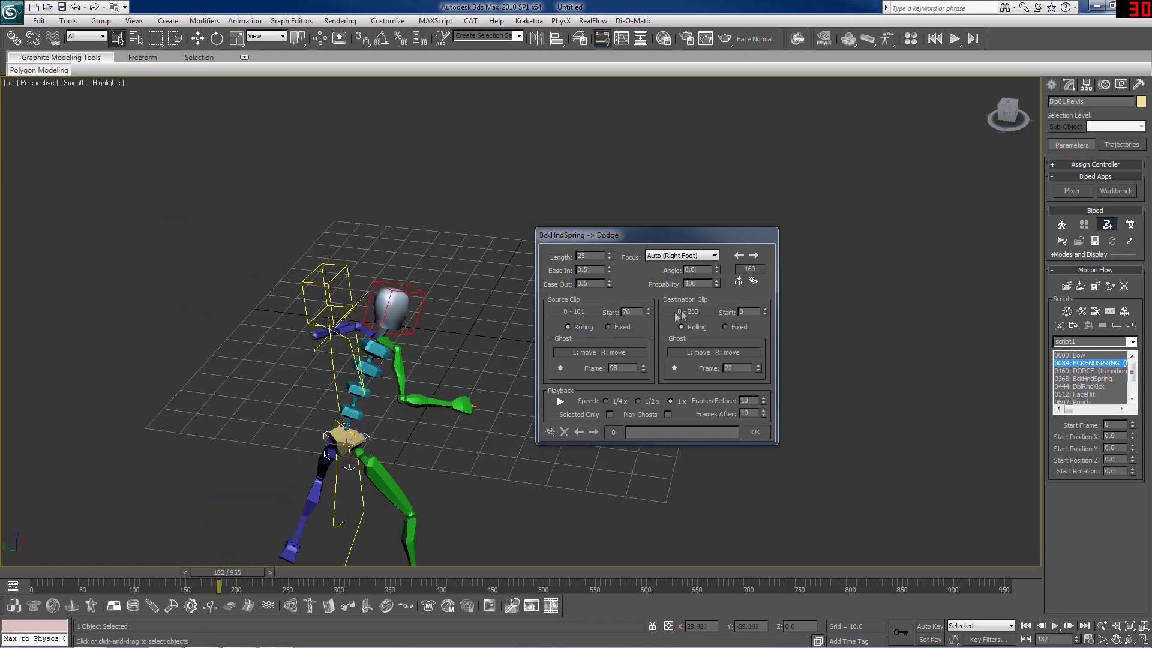
click(641, 256)
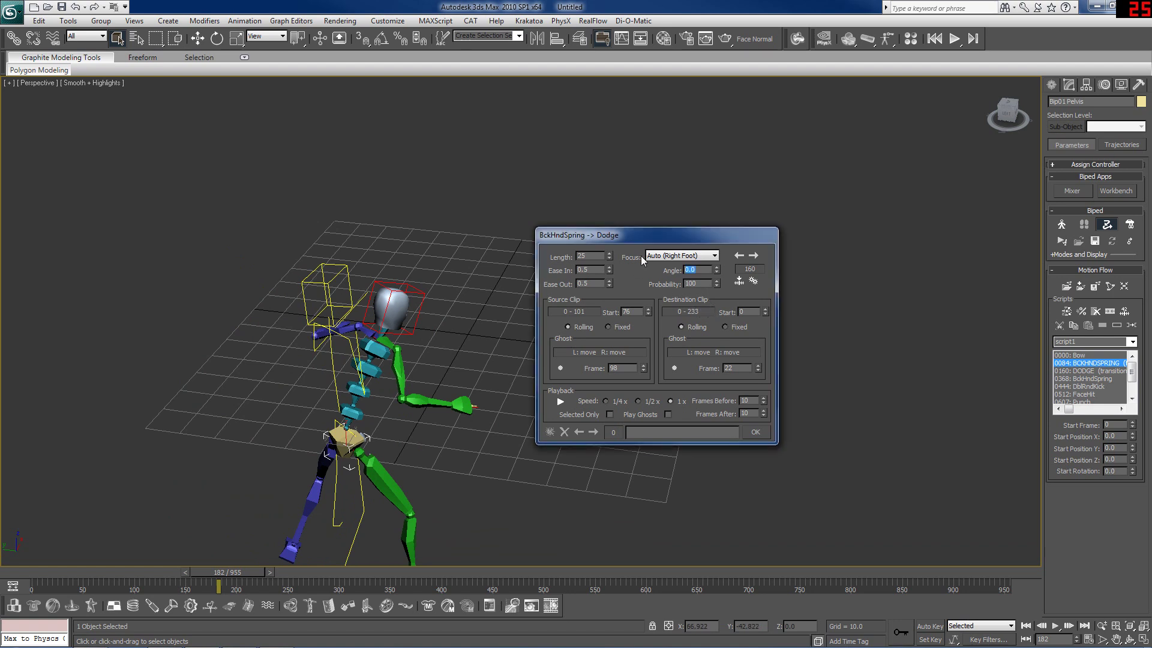
text(45)
key(Return)
text(-45)
key(Return)
Scrub through the Dodge clip up to frame 392 to examine its transition into the second BckHndSpring.
drag(238, 572, 214, 571)
drag(221, 572, 438, 508)
middle_drag(457, 478, 444, 467)
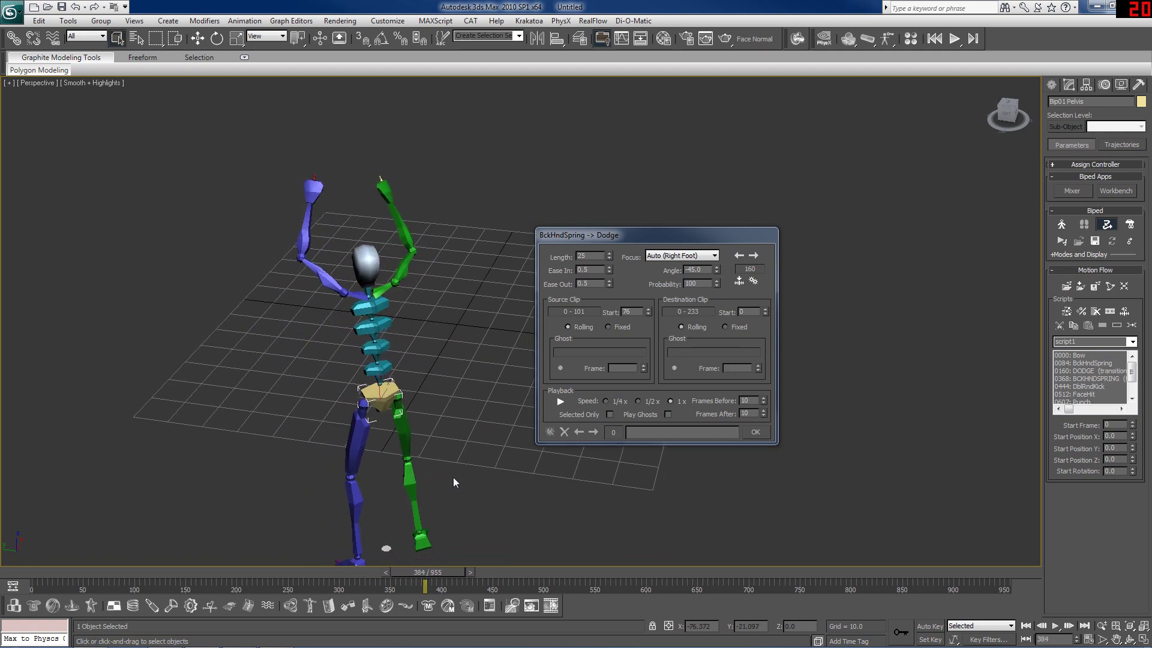
mouse_move(423, 575)
mouse_down()
mouse_move(406, 573)
mouse_move(458, 573)
mouse_move(404, 573)
mouse_move(435, 573)
mouse_up()
middle_drag(655, 534, 627, 522)
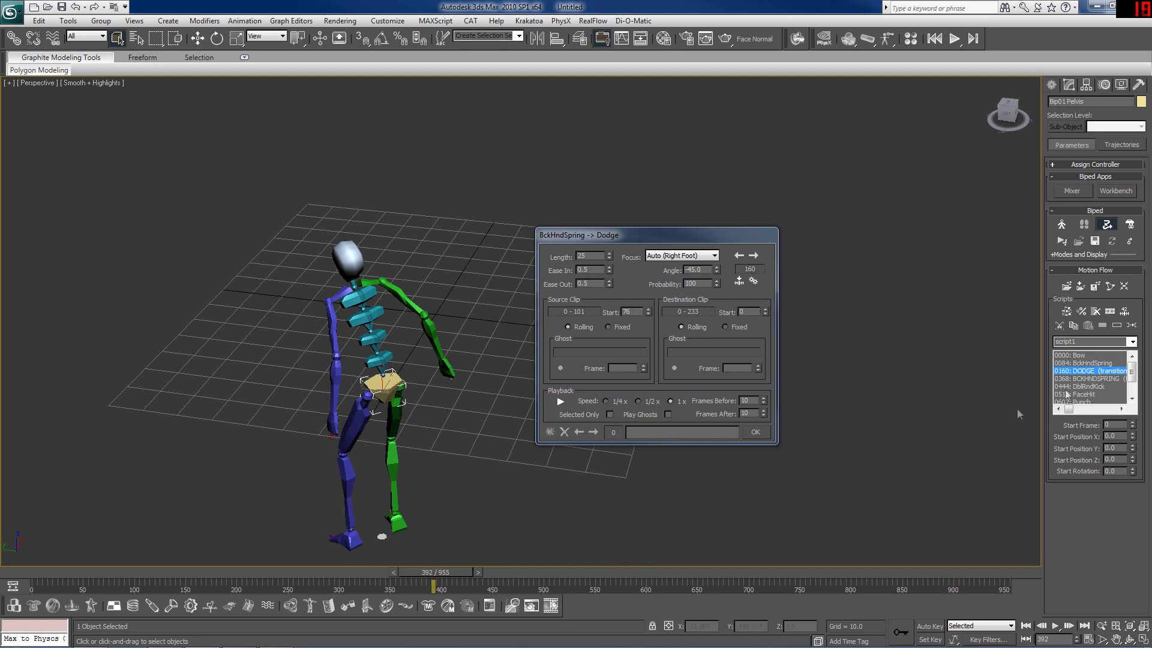
Edit the transition from Dodge to the second BckHndSpring and set its angle to -45.
click(1132, 327)
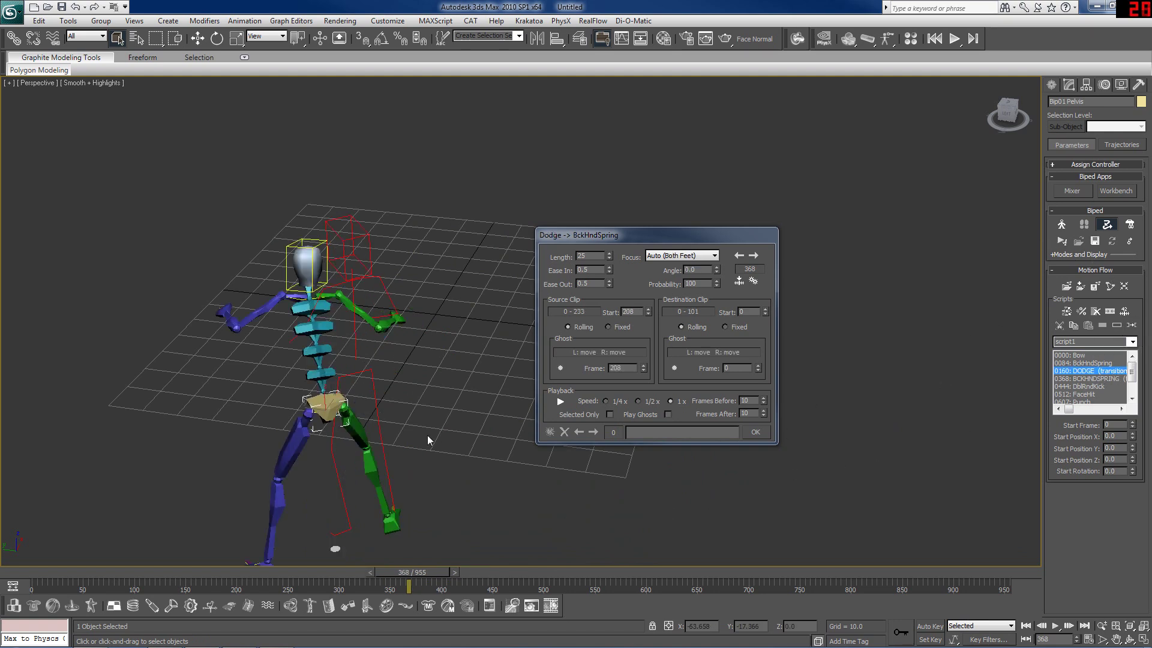
middle_drag(428, 440, 473, 442)
click(575, 258)
text(-45)
key(Return)
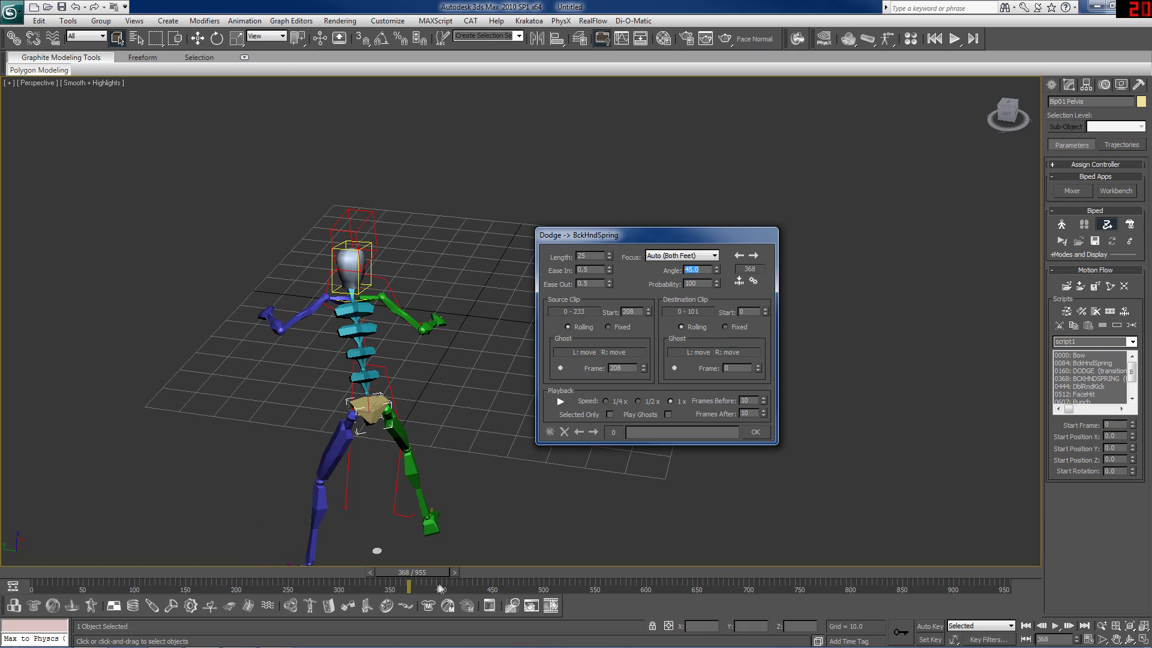
Scrub on to frame 428 to check the second back handspring and set the Dodge to BckHndSpring transition angle to 55.
drag(412, 571, 463, 566)
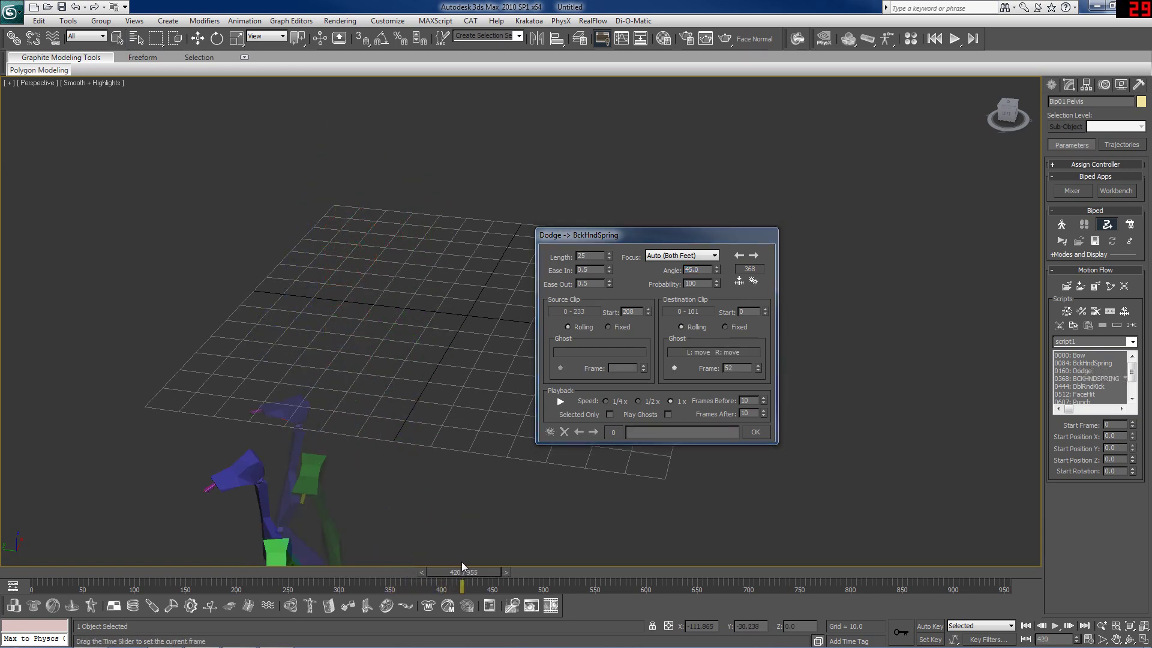
middle_drag(462, 517, 467, 430)
scroll(467, 432, down, 3)
mouse_move(481, 570)
mouse_down()
mouse_move(520, 571)
mouse_move(447, 579)
mouse_move(479, 581)
mouse_move(471, 581)
mouse_up()
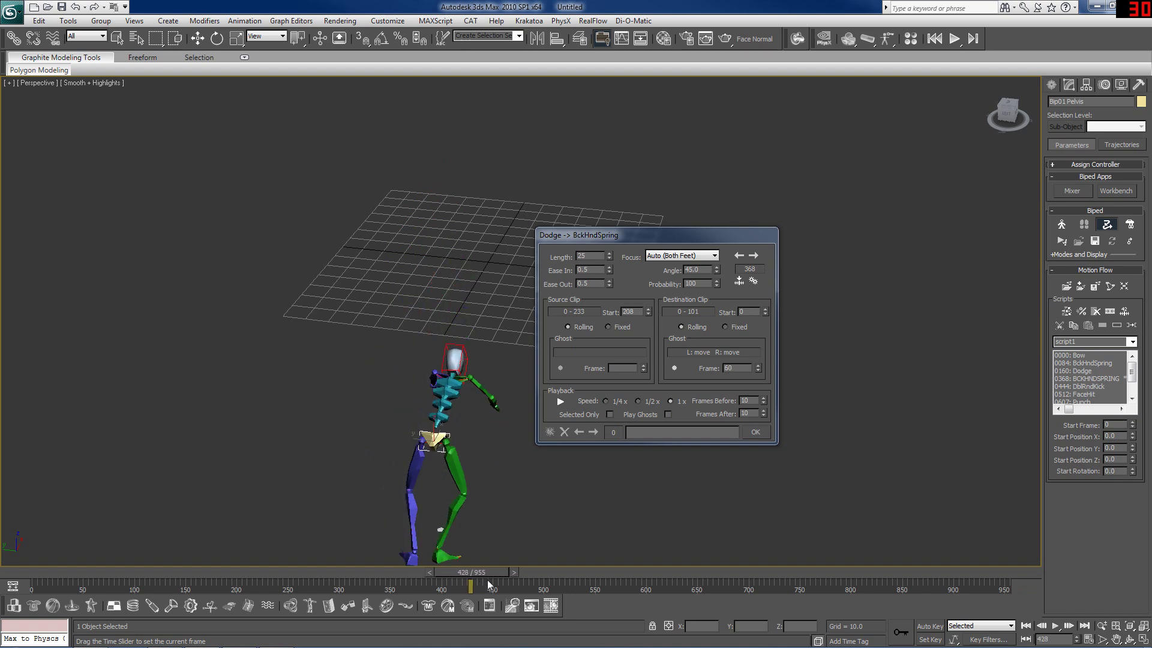
double_click(695, 270)
text(55)
key(Return)
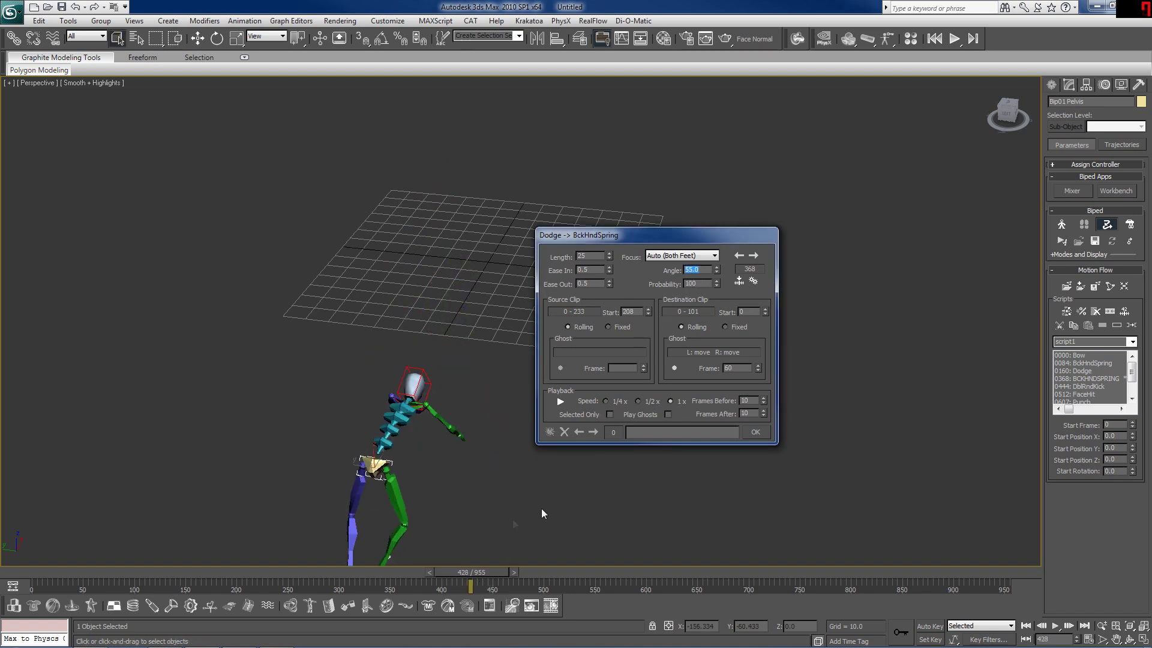
Edit the transition from the second BckHndSpring to DblRndKick and set its angle to 45.
drag(474, 577, 513, 571)
click(1101, 378)
click(1130, 326)
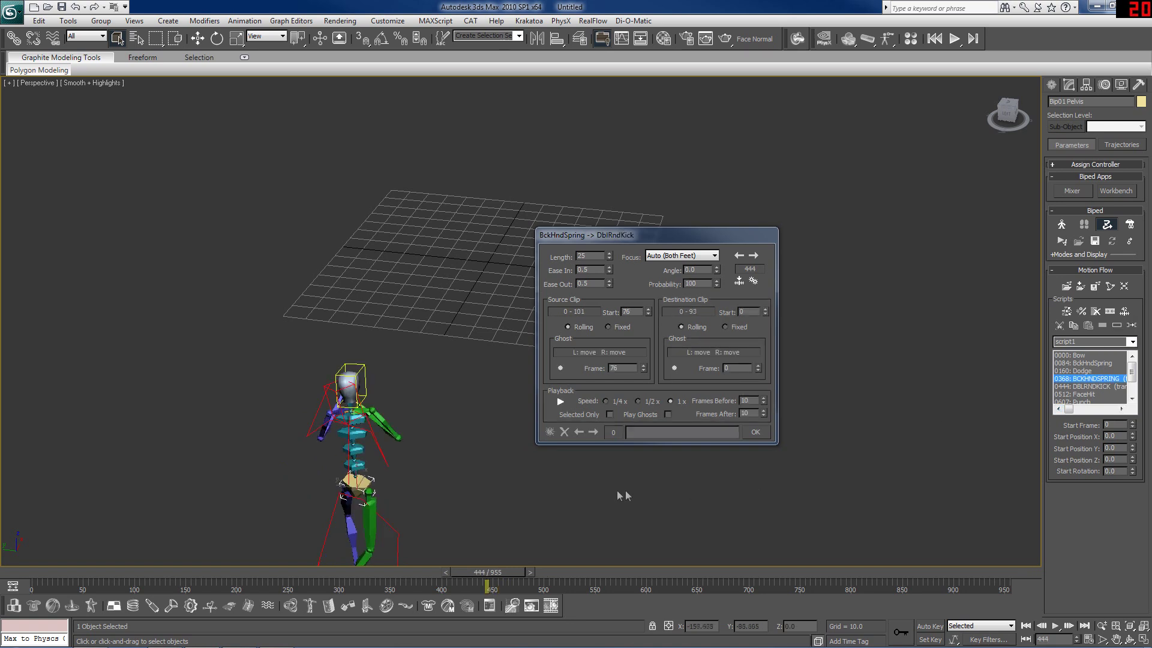
middle_drag(623, 497, 601, 459)
click(699, 269)
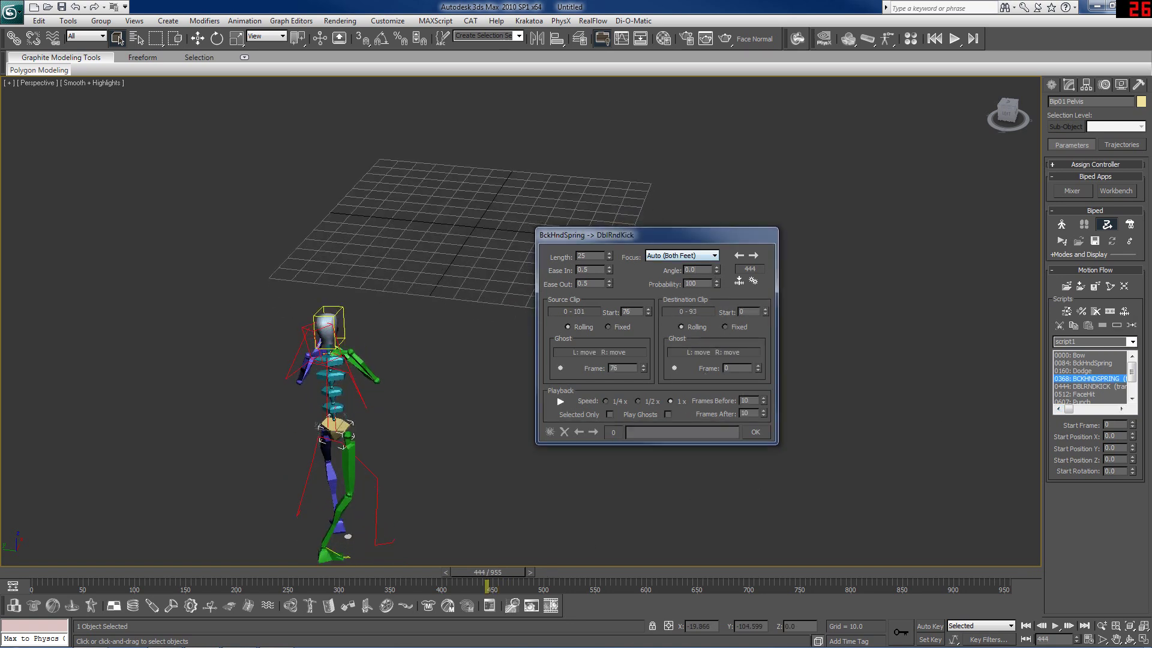
text(45)
key(Return)
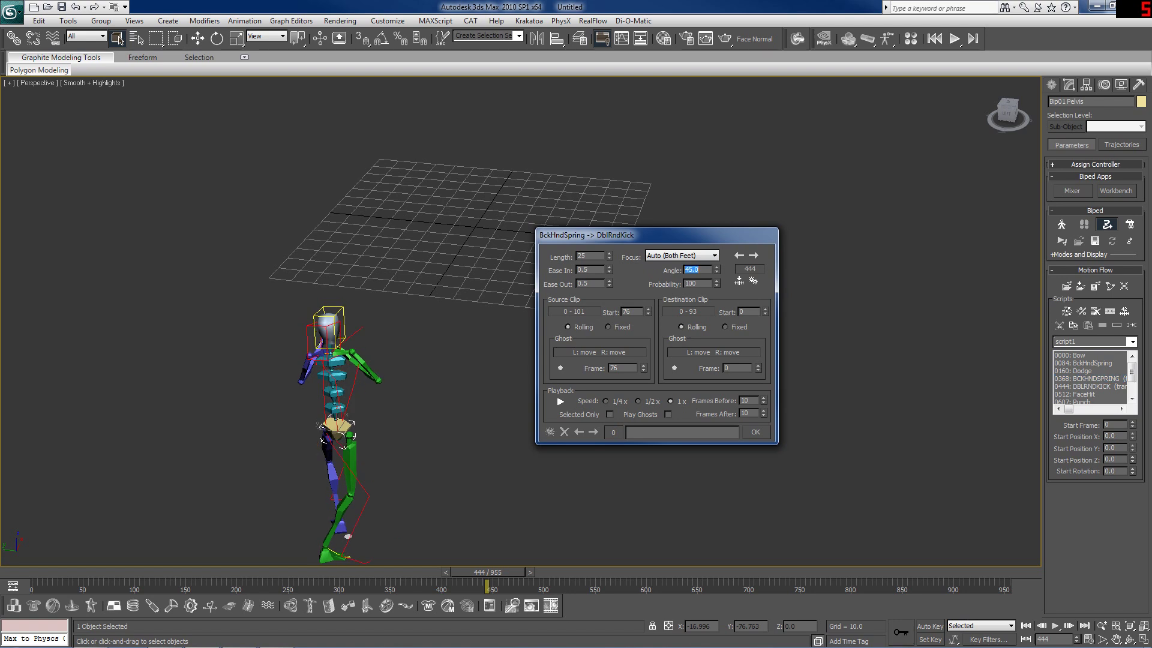
Scrub on to frame 612, edit the transition from FaceHit to Punch and set its angle to 90.
drag(483, 580, 660, 562)
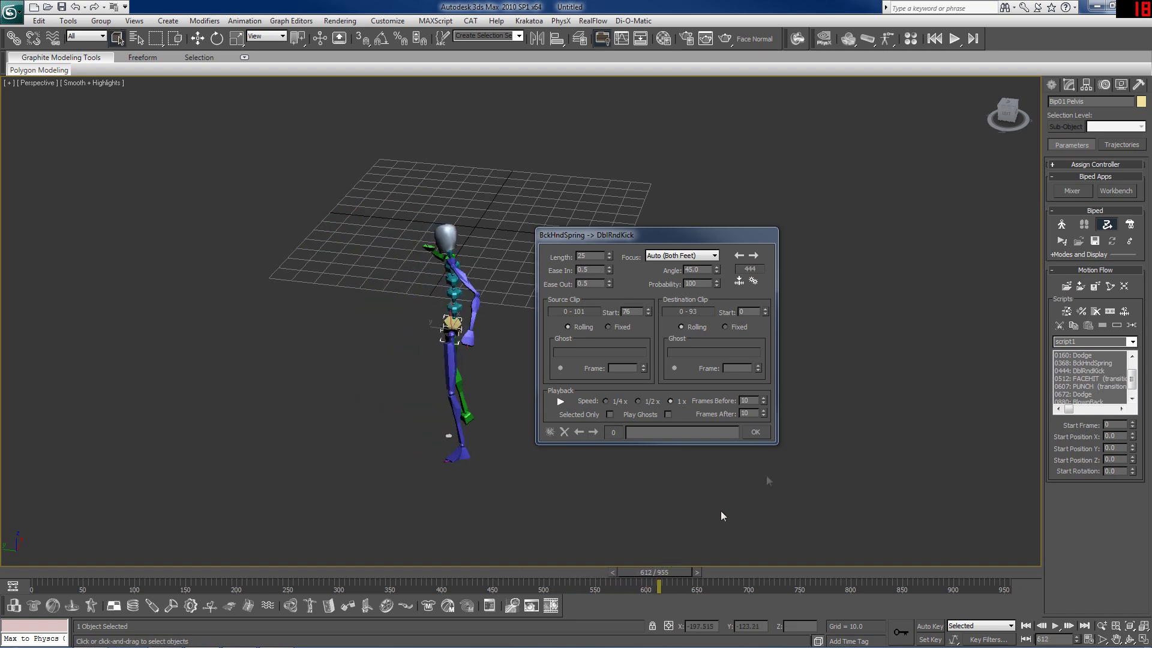
click(1102, 380)
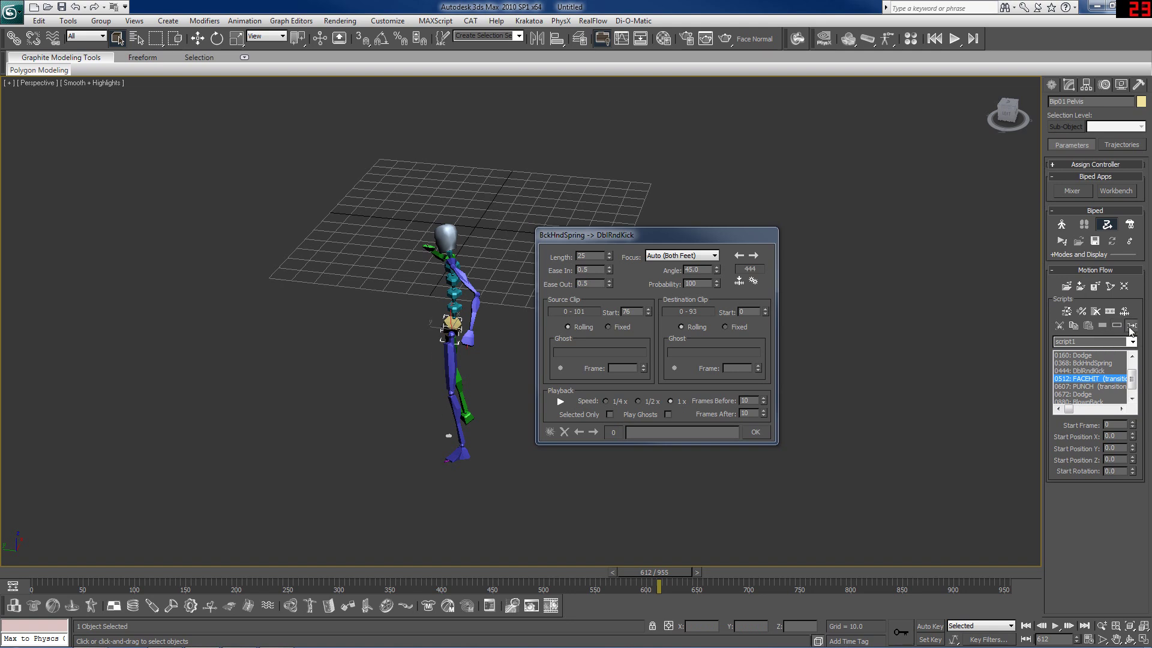
click(1129, 327)
mouse_move(661, 571)
mouse_down()
mouse_move(646, 570)
mouse_move(667, 571)
mouse_up()
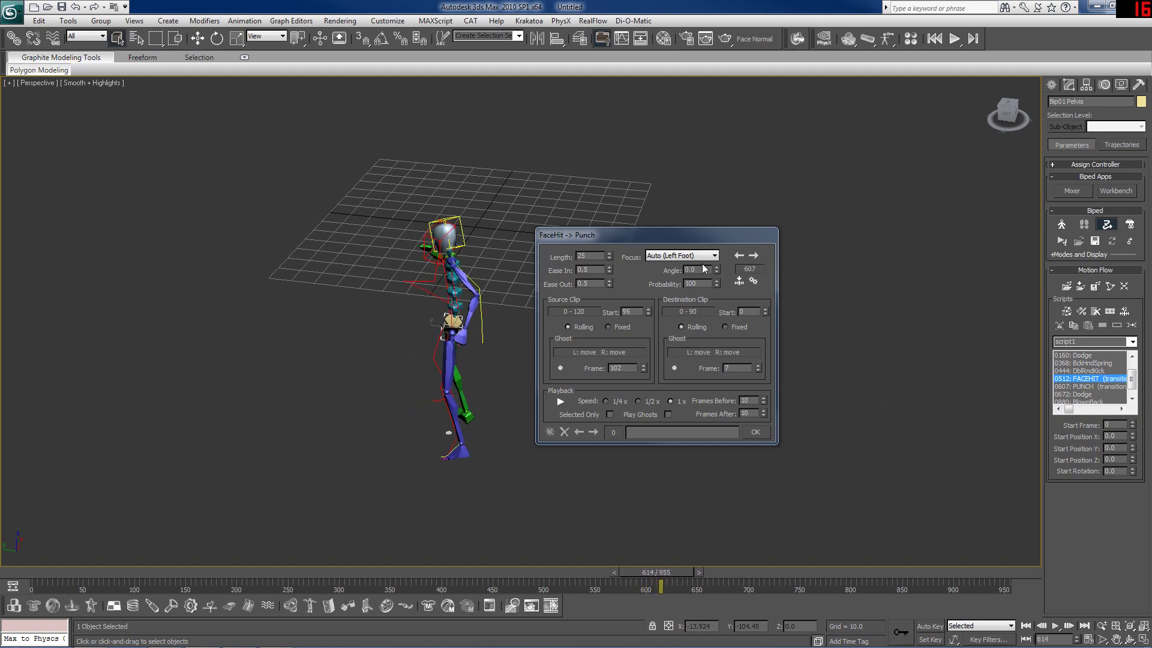
drag(701, 270, 631, 272)
text(90)
key(Return)
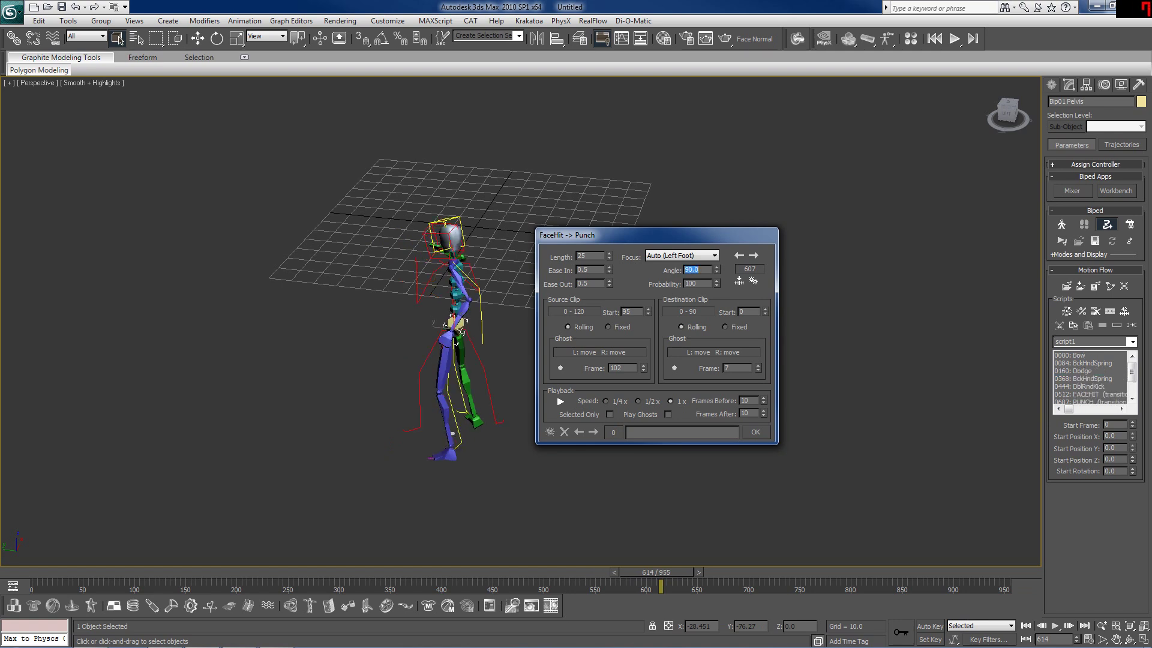
Try an angle of 120 for the FaceHit to Punch transition before setting it to 150.
text(120)
key(Return)
text(150)
key(Return)
Compare angles of 120 and 150 for the FaceHit to Punch transition at frames 637 and 627.
drag(660, 573, 683, 561)
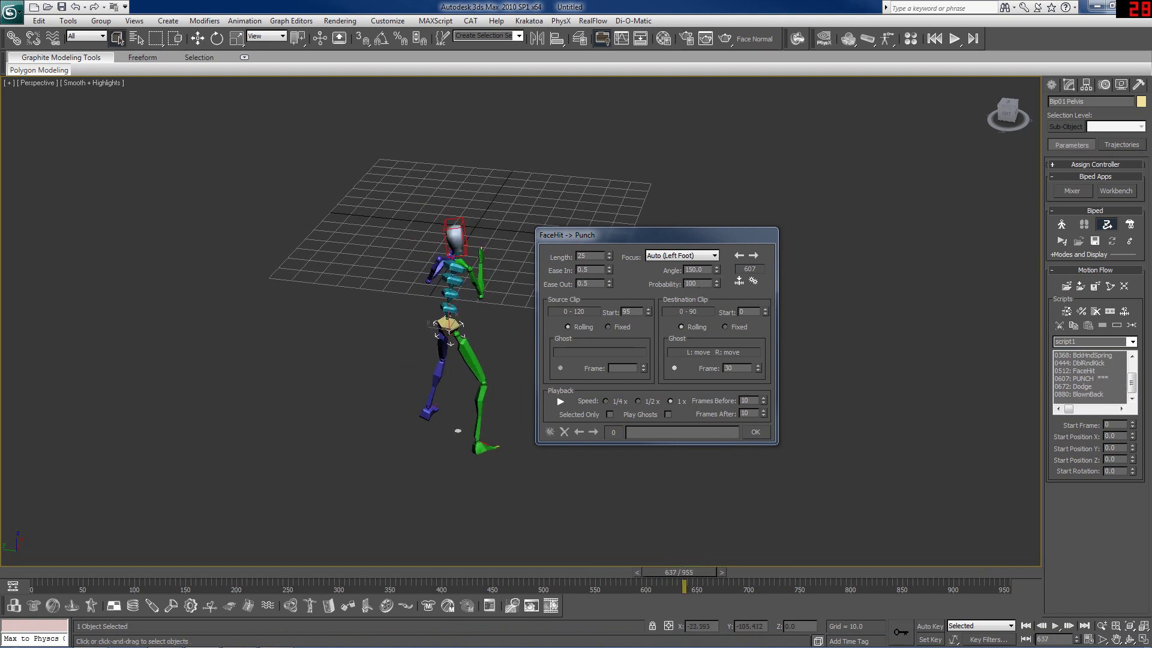
click(645, 260)
text(120)
key(Return)
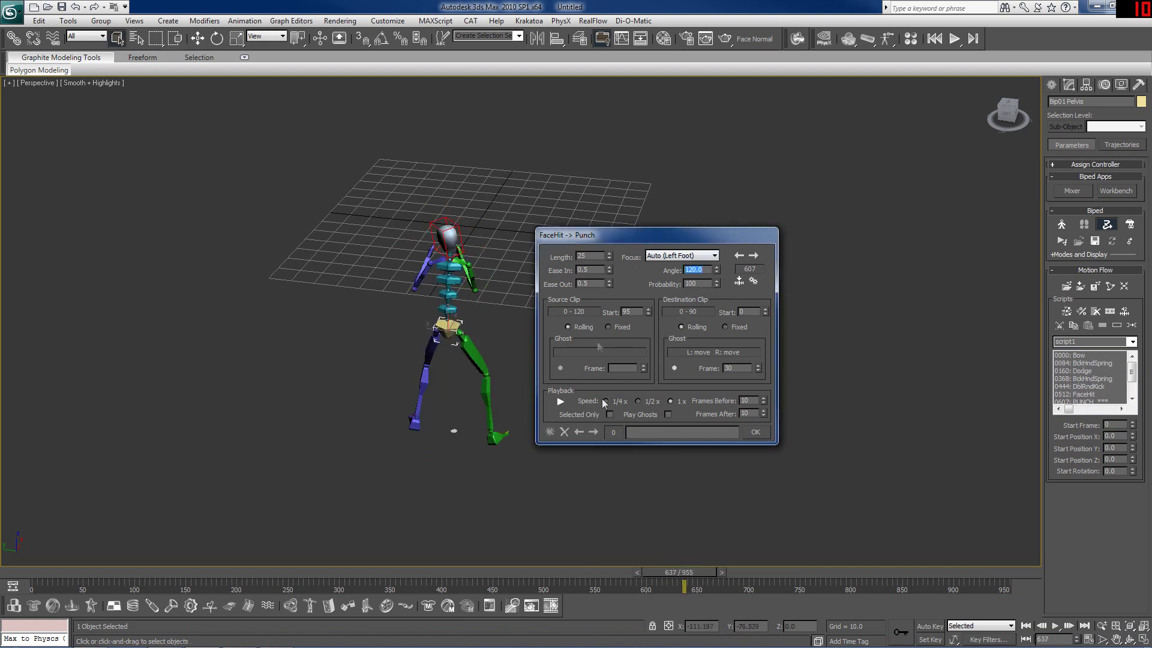
mouse_move(690, 585)
mouse_down()
mouse_move(667, 573)
mouse_move(704, 572)
mouse_move(646, 574)
mouse_move(673, 574)
mouse_up()
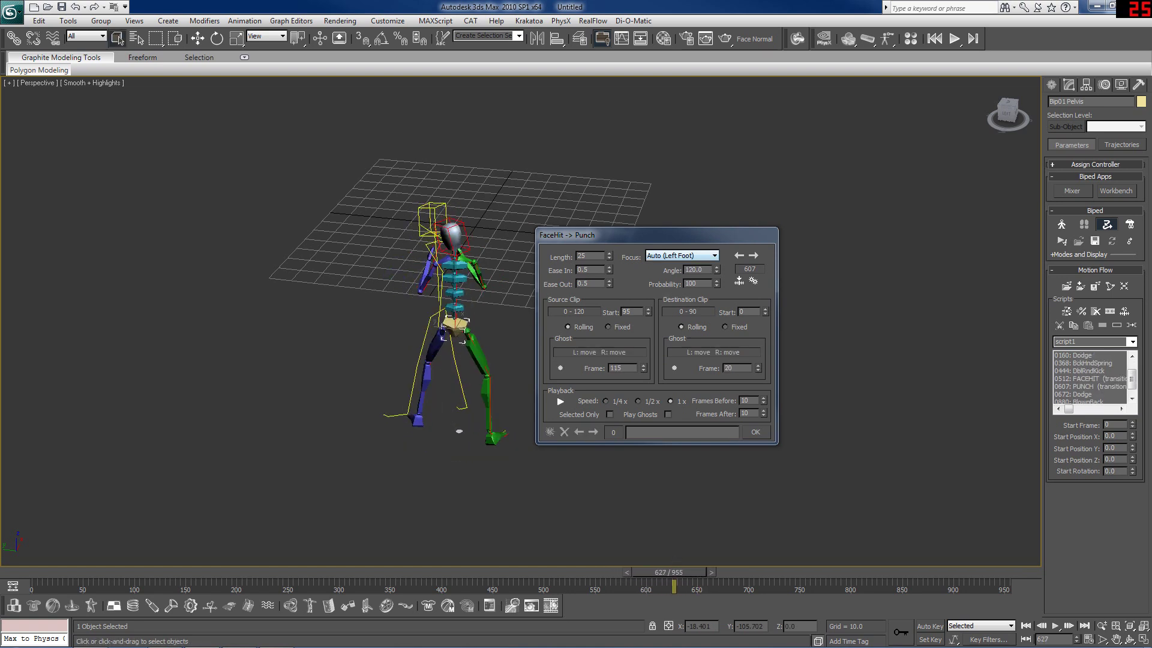
double_click(696, 270)
text(150)
key(Return)
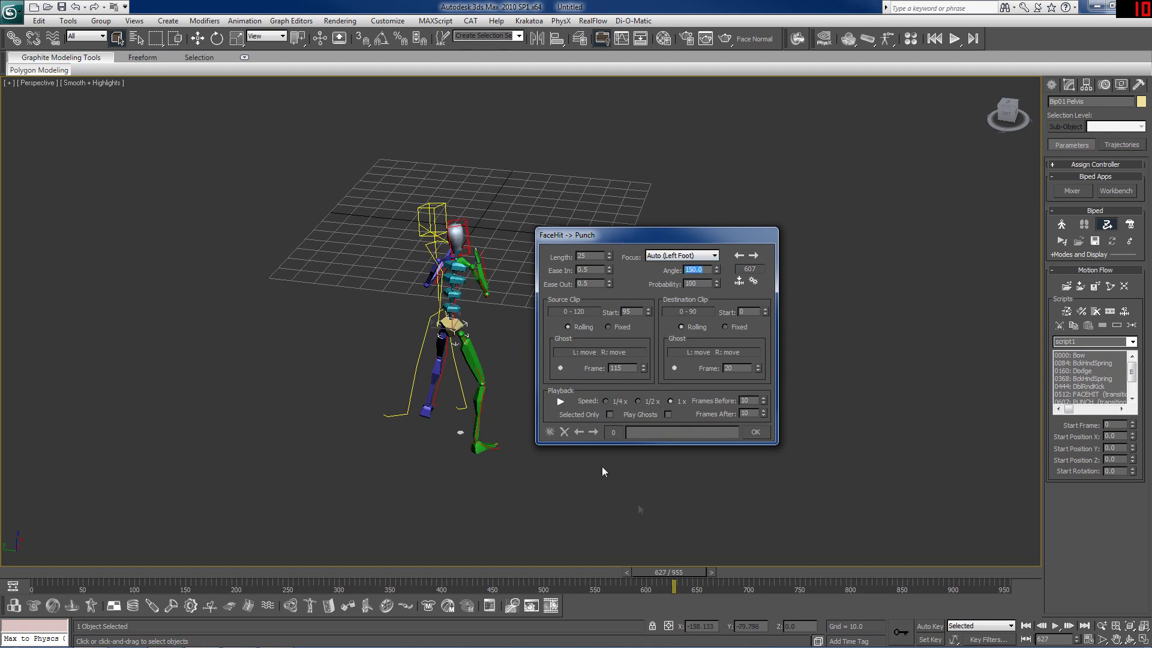
Set the FaceHit to Punch transition's focus to Both Feet and scrub through the blend.
mouse_move(673, 577)
mouse_down()
mouse_move(645, 575)
mouse_move(679, 575)
mouse_up()
click(663, 256)
click(665, 297)
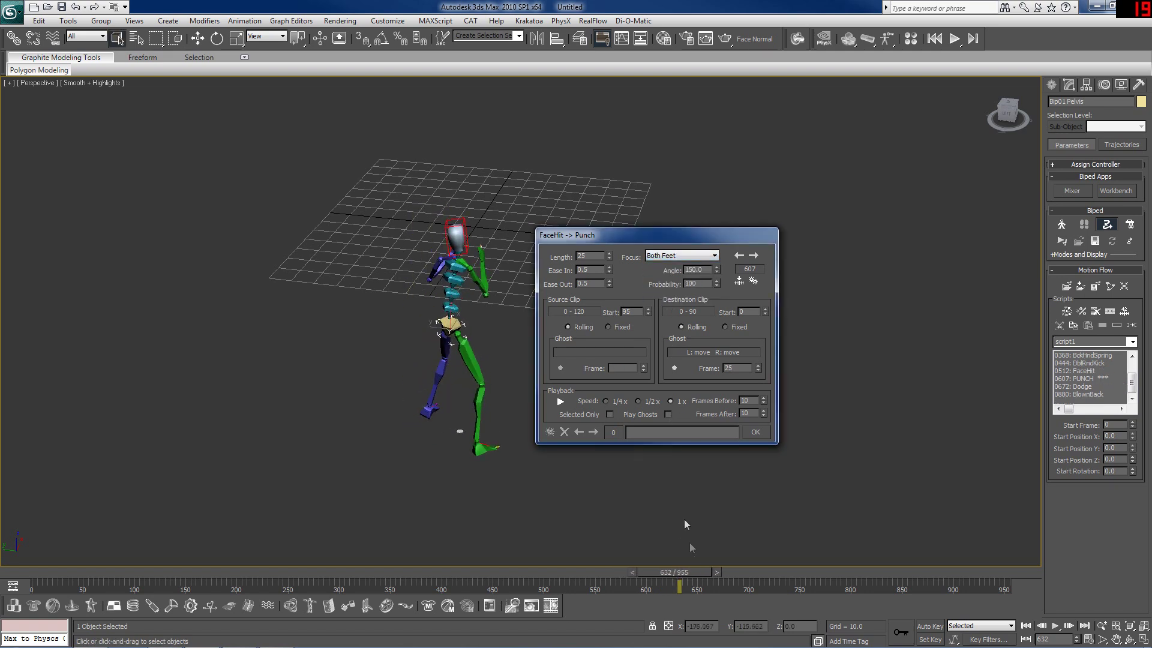
drag(684, 573, 692, 527)
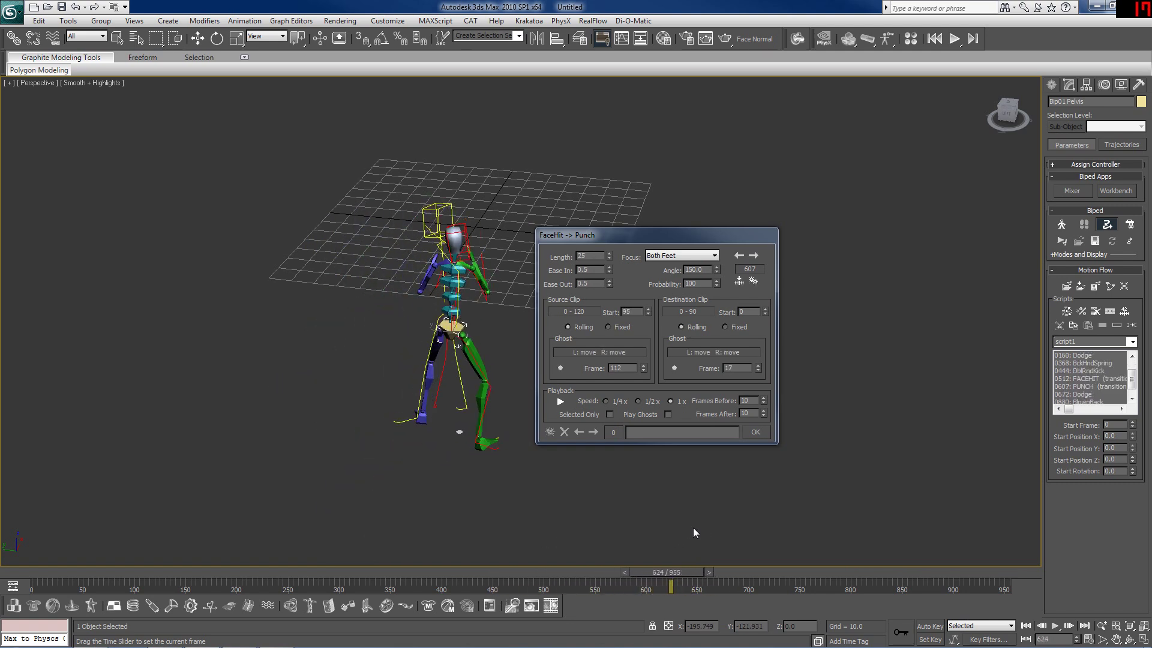
Try Fixed instead of Rolling for the destination and source clips of the FaceHit to Punch transition.
click(728, 325)
mouse_move(649, 574)
mouse_down()
mouse_move(633, 570)
mouse_move(670, 573)
mouse_move(644, 573)
mouse_move(656, 573)
mouse_up()
click(694, 328)
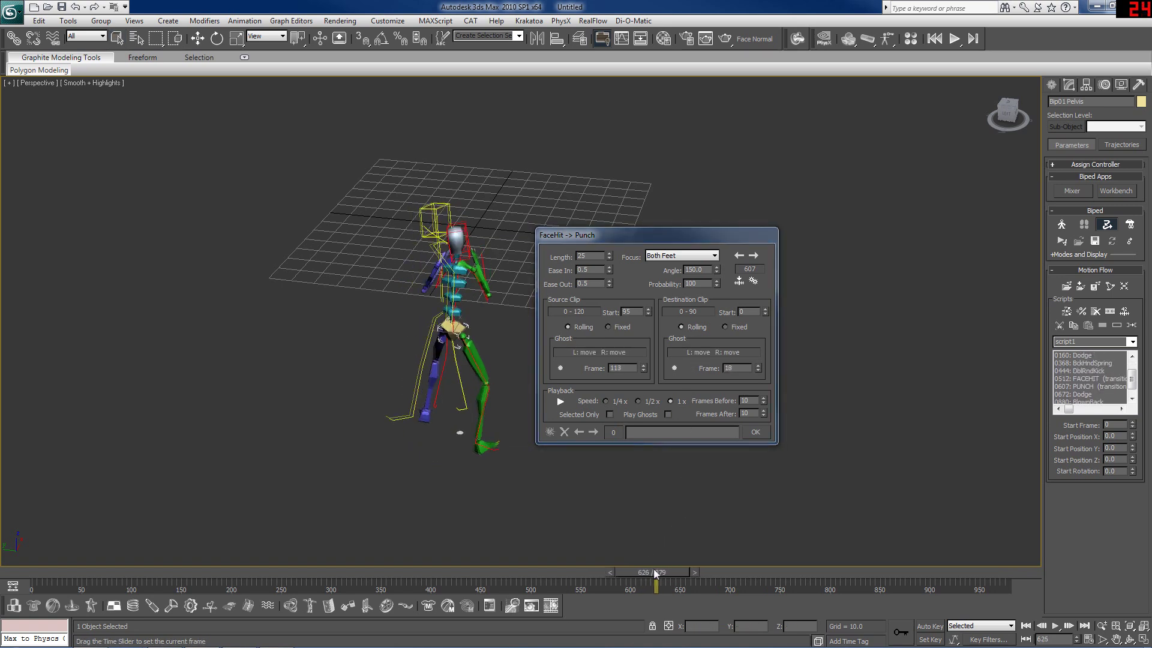
click(726, 326)
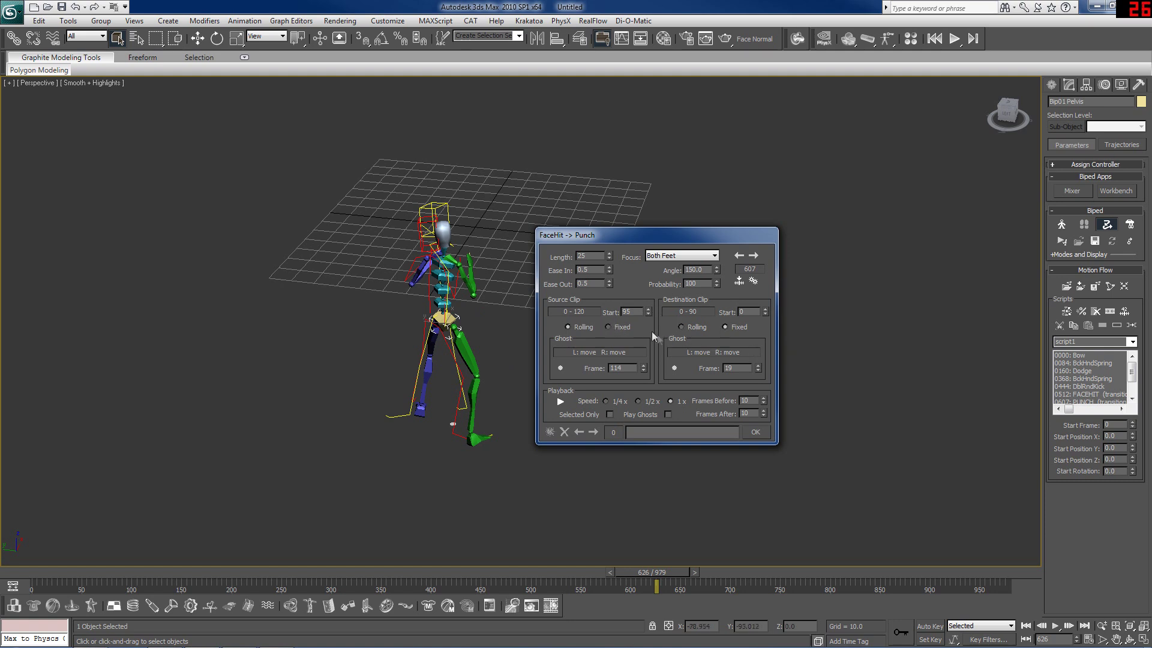
click(616, 328)
mouse_move(667, 575)
mouse_down()
mouse_move(686, 583)
mouse_move(651, 584)
mouse_up()
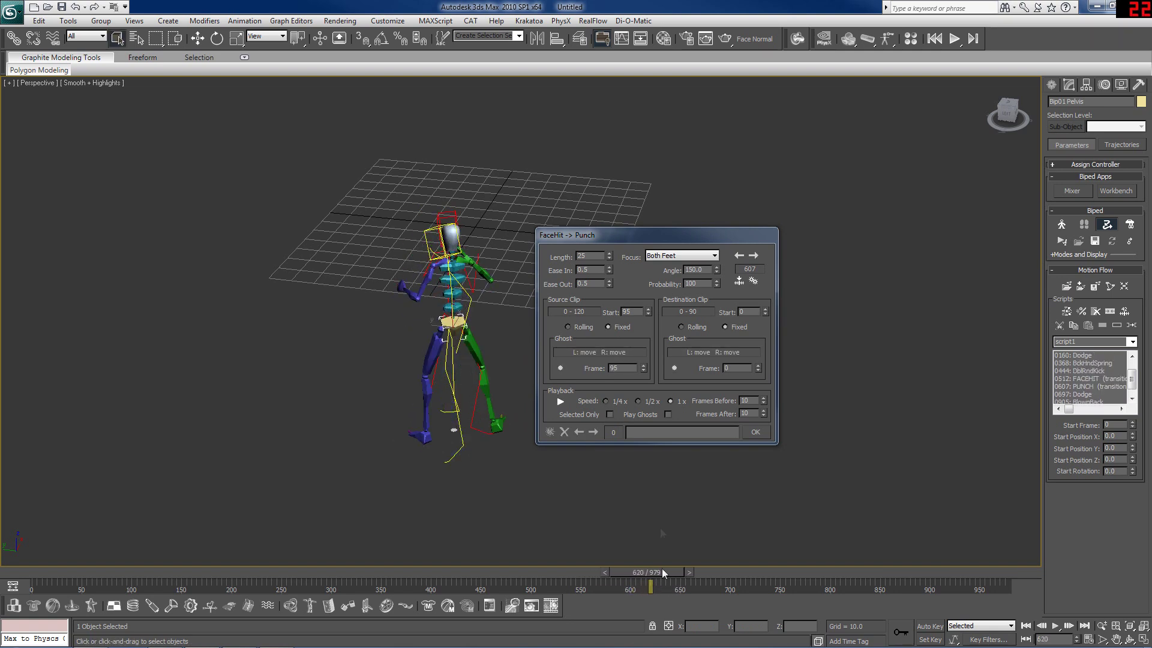
Check the FaceHit to Punch blend between frames 619 and 629 with both clips Rolling, and accept the transition settings.
drag(669, 573, 670, 503)
middle_drag(585, 494, 565, 492)
alt+middle_drag(425, 297, 319, 287)
mouse_move(673, 575)
mouse_down()
mouse_move(641, 570)
mouse_move(659, 571)
mouse_up()
middle_drag(610, 550, 462, 412)
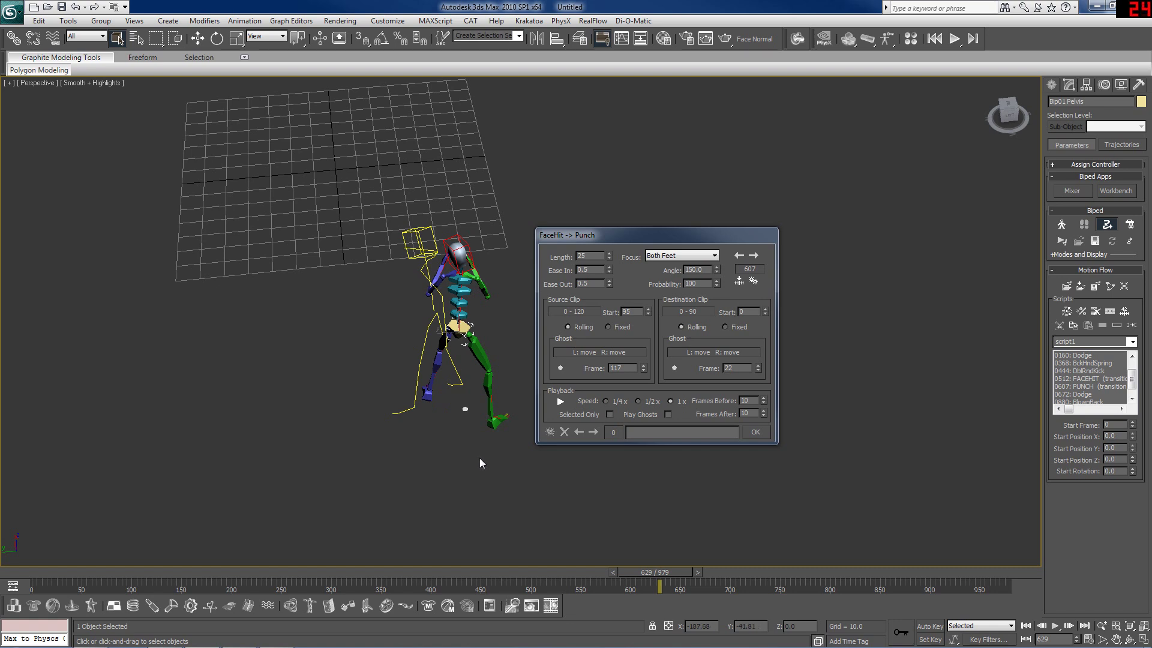
middle_drag(480, 458, 462, 448)
drag(660, 577, 650, 516)
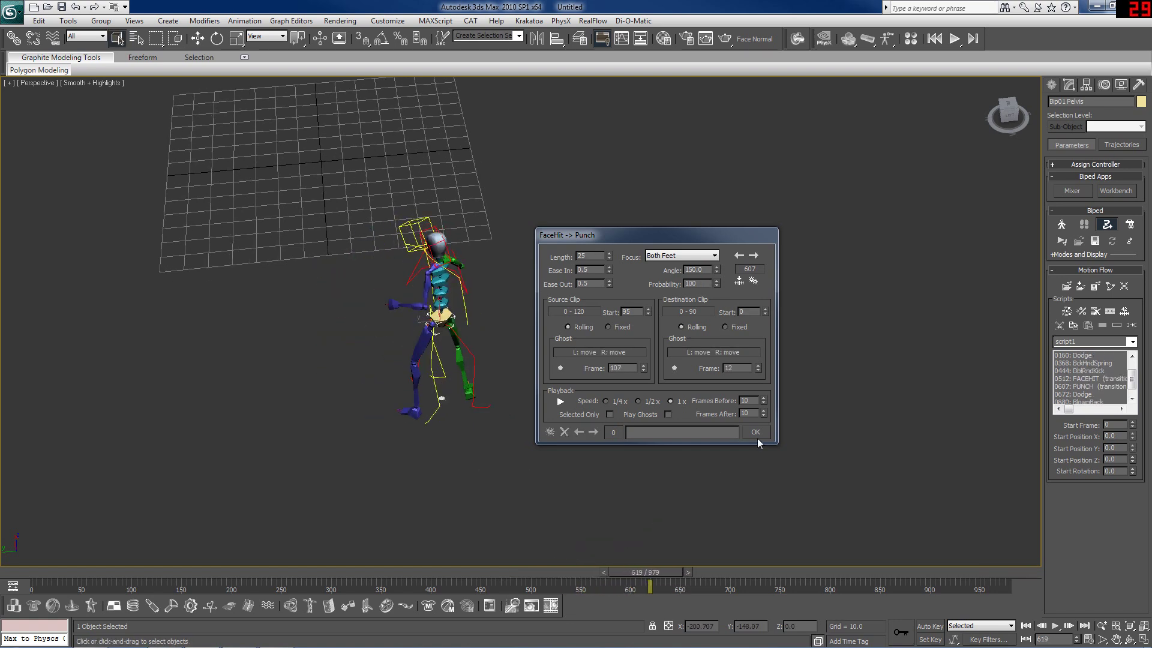
click(755, 434)
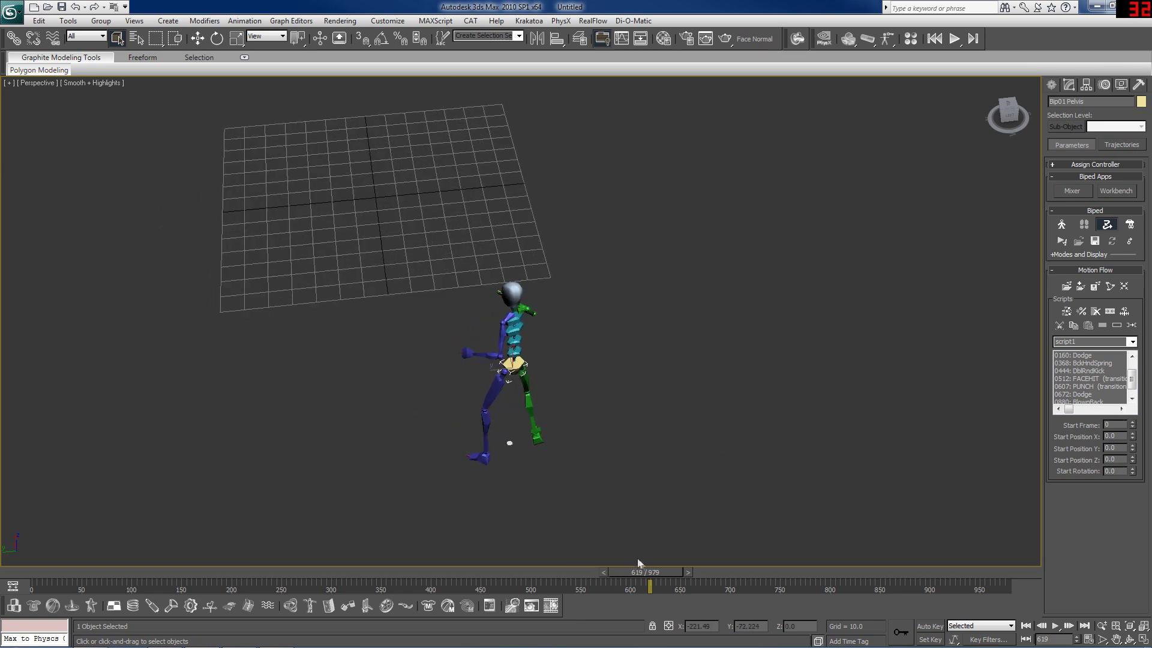
Play the complete motion flow script from frame 0 to review all the transitions.
drag(654, 576, 142, 538)
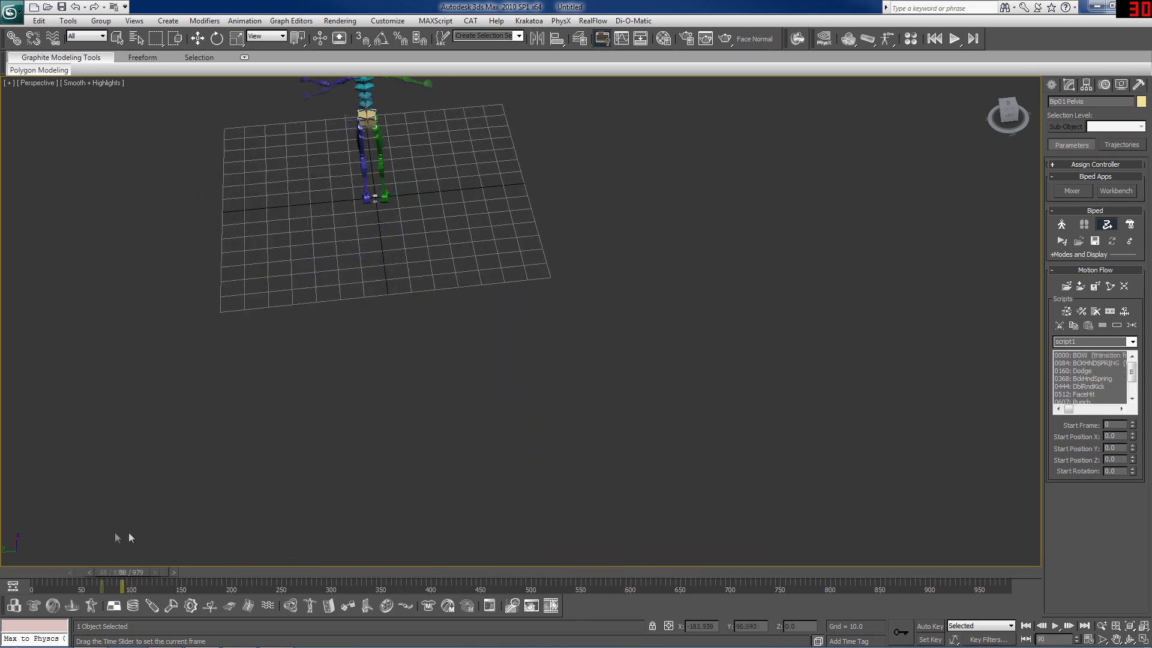
middle_drag(578, 231, 621, 352)
click(1027, 112)
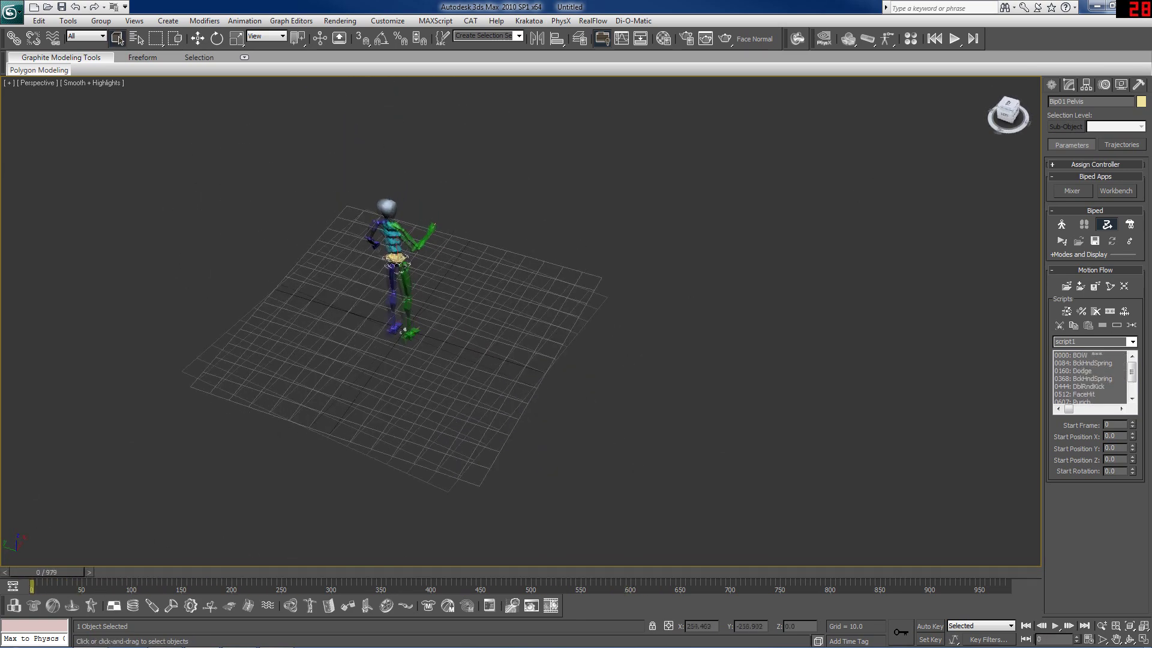
middle_drag(600, 238, 712, 252)
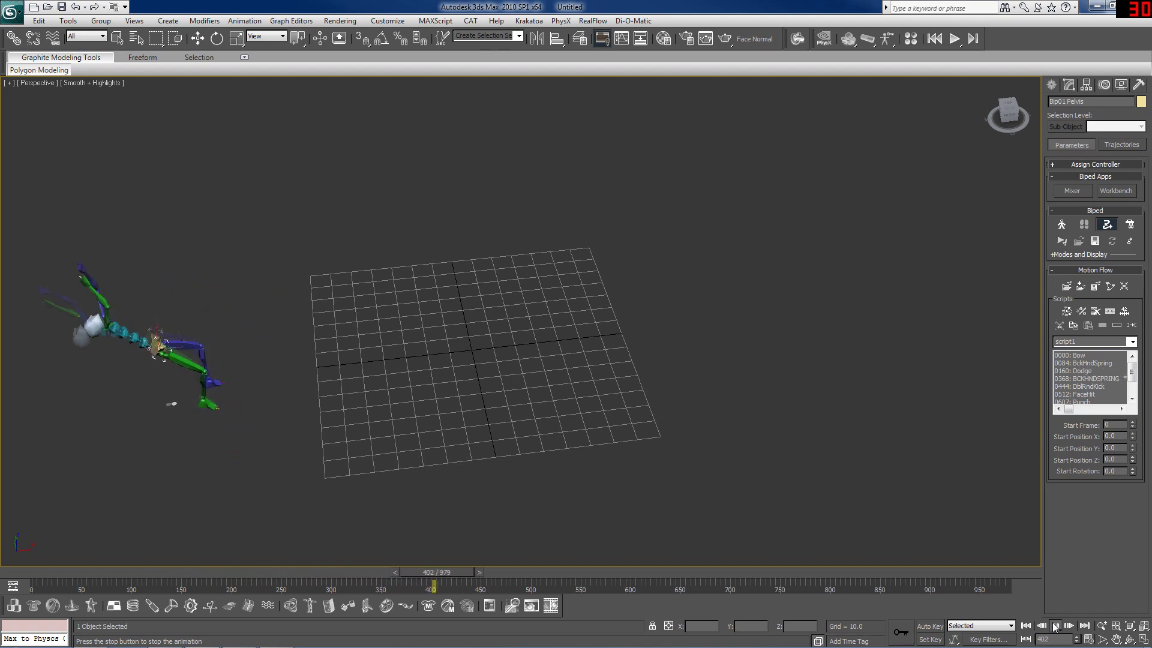
drag(359, 403, 622, 378)
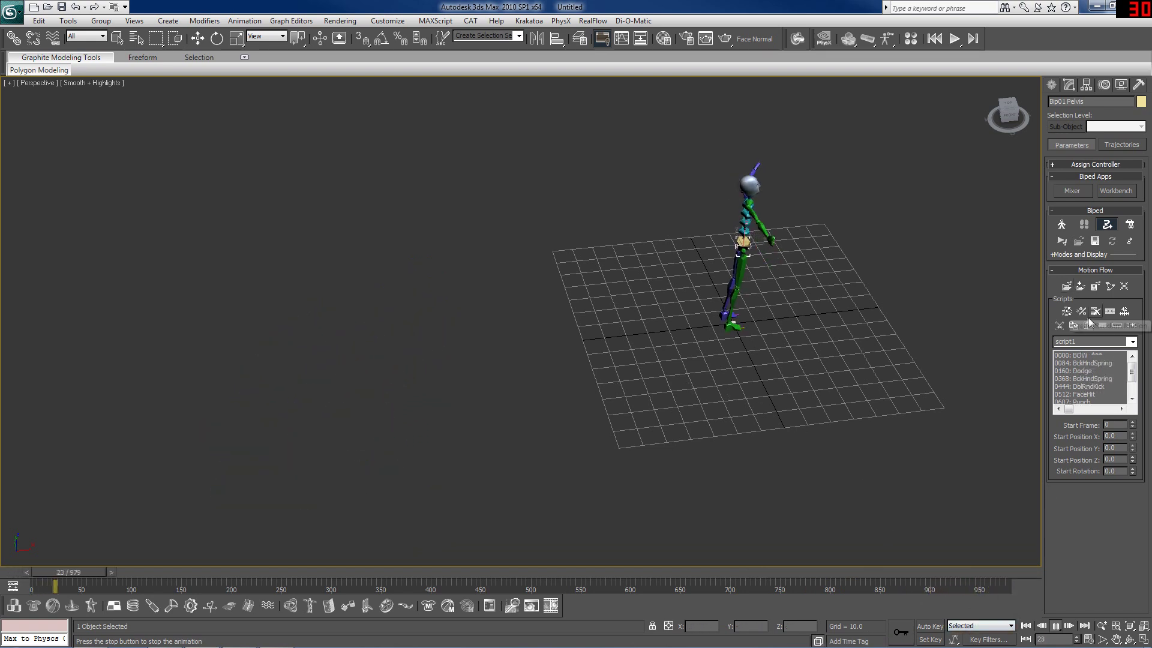
click(1057, 626)
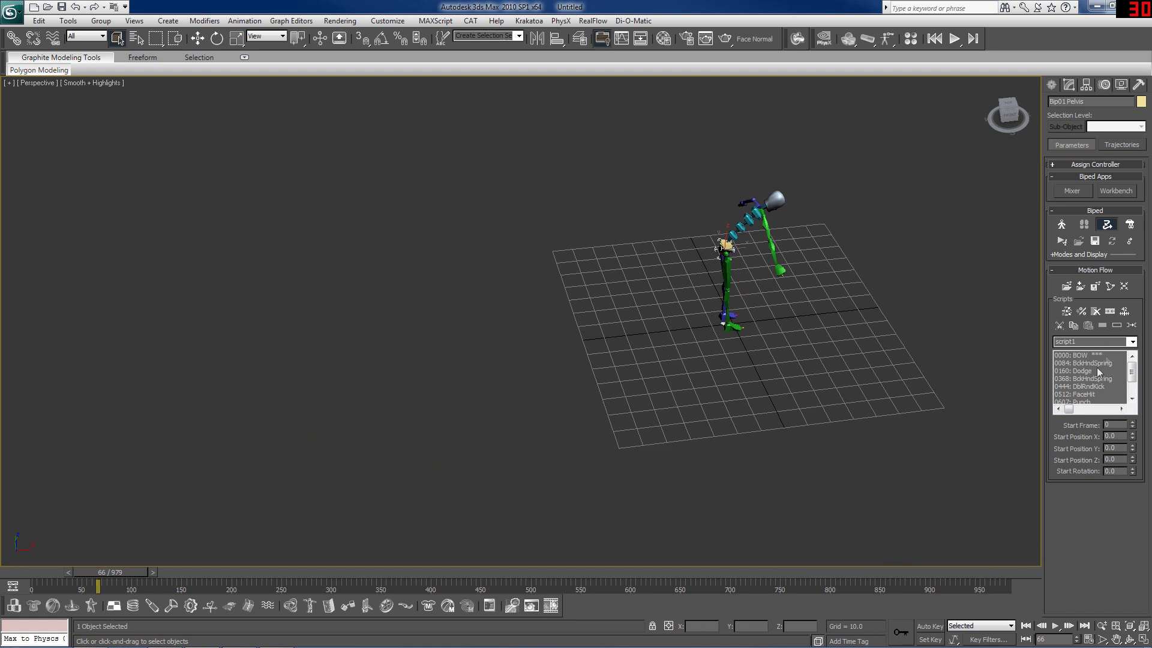
Redefine script1 in the Motion Flow Graph as Bow, BckHndSpring, DblRndKick, FaceHit, Punch, BckHndSpring, Dodge, Punch and BlownBack, and close the graph.
middle_drag(606, 494, 392, 546)
scroll(557, 478, up, 3)
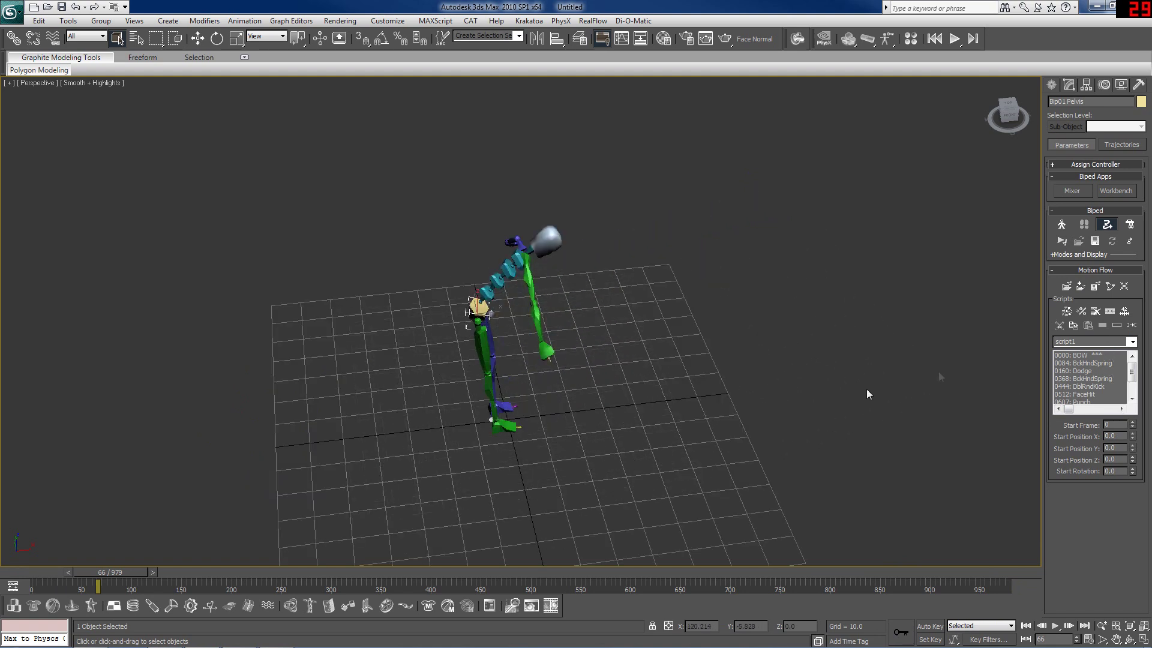
middle_drag(864, 395, 813, 369)
click(1010, 111)
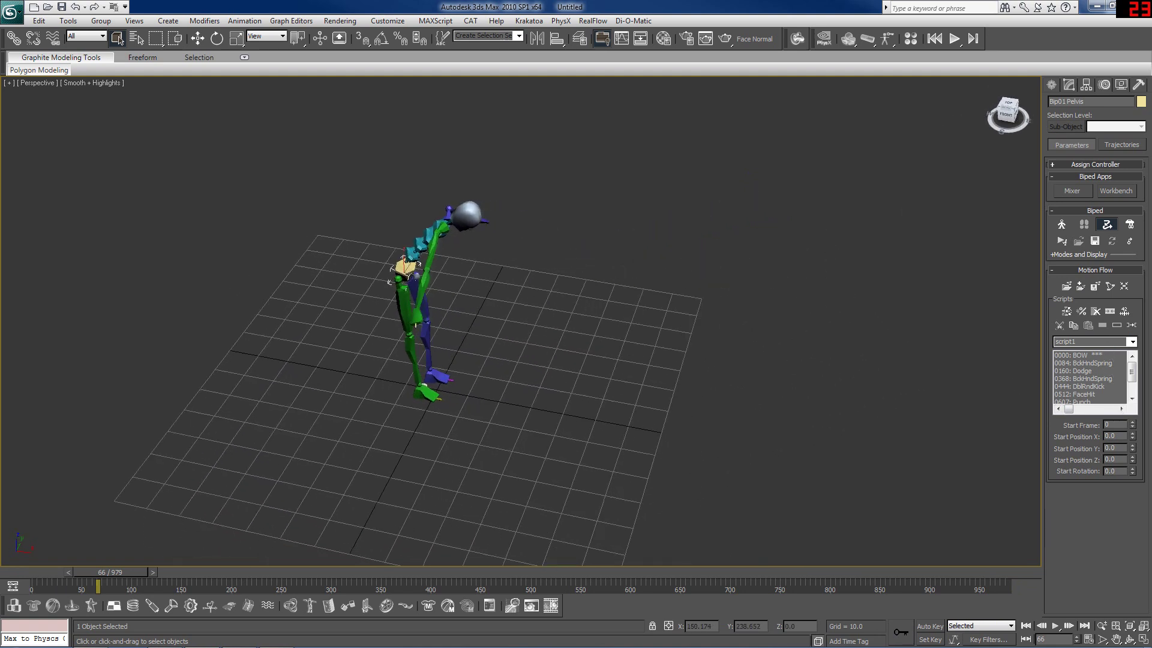
click(1066, 312)
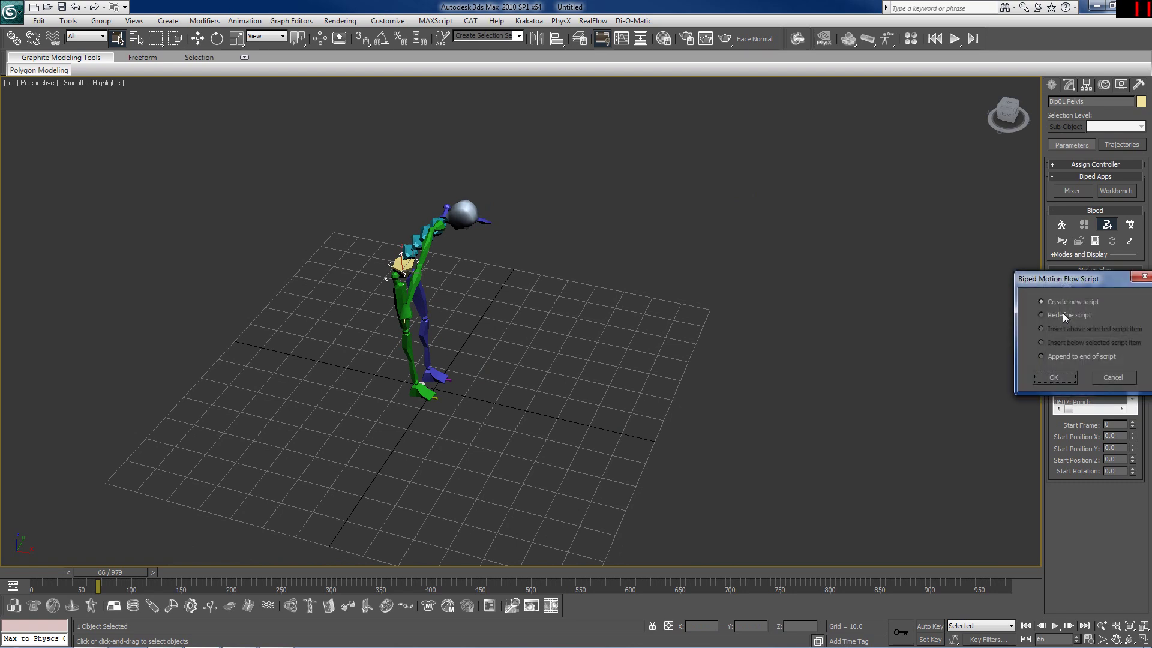
drag(1087, 277, 883, 229)
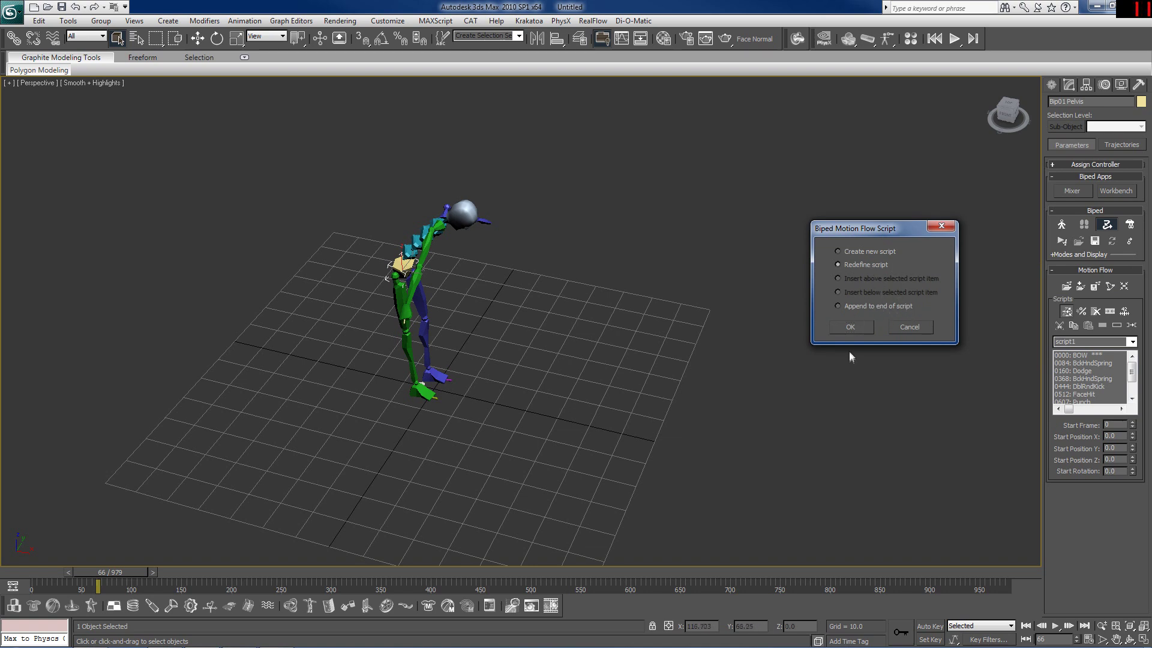
click(852, 324)
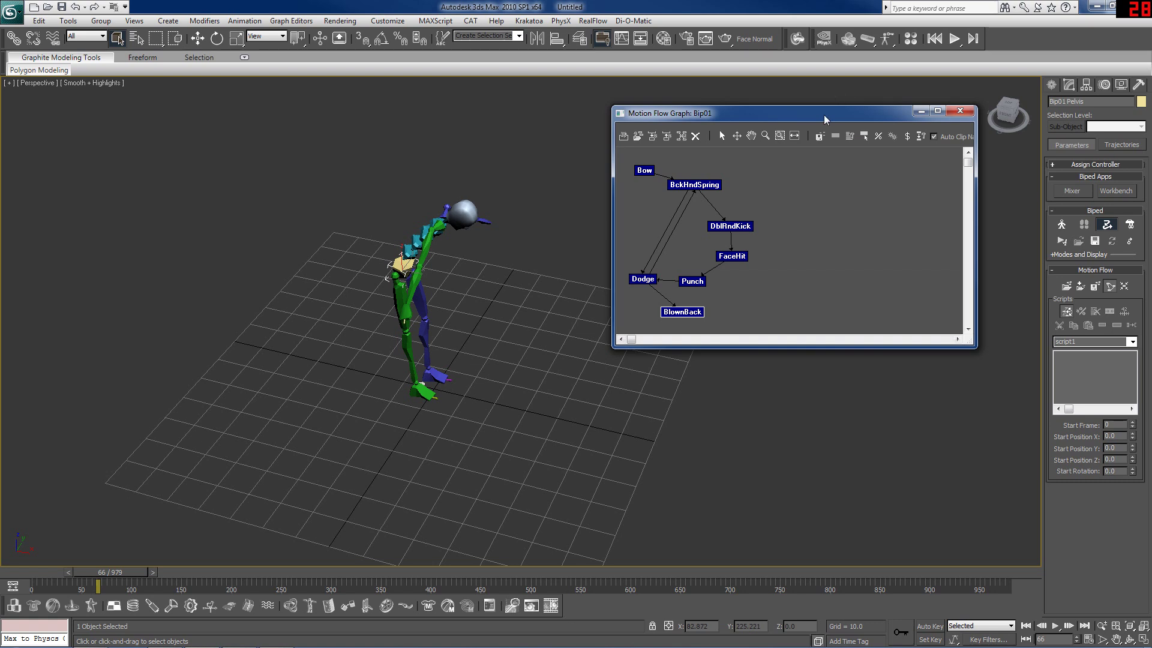
drag(823, 114, 754, 132)
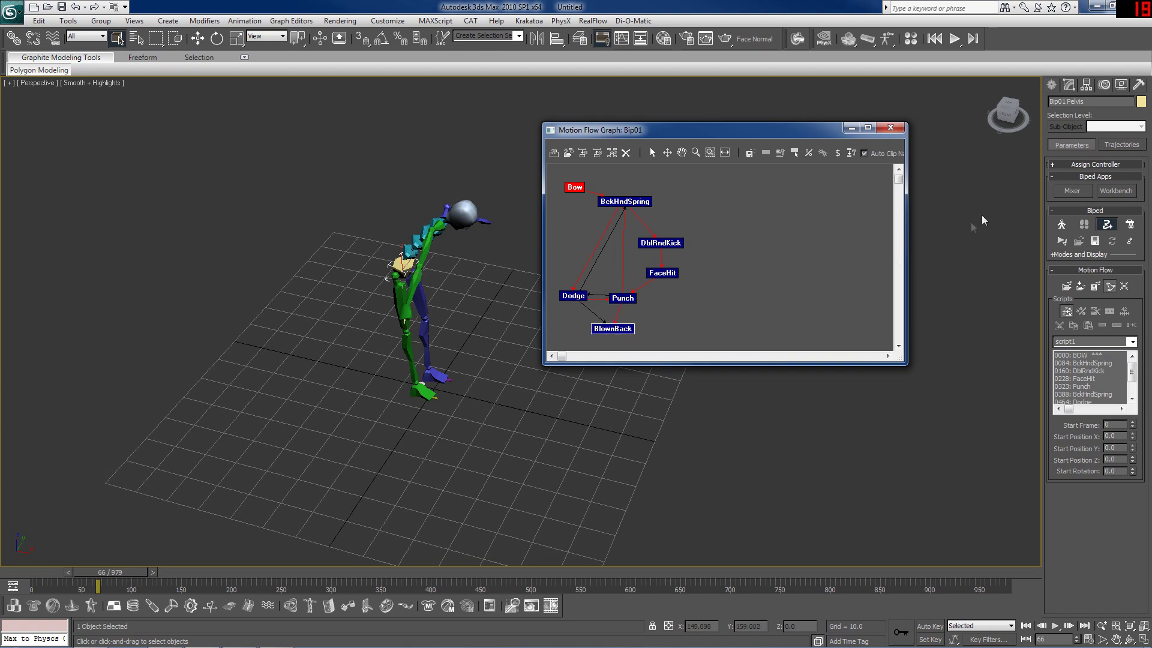
click(891, 128)
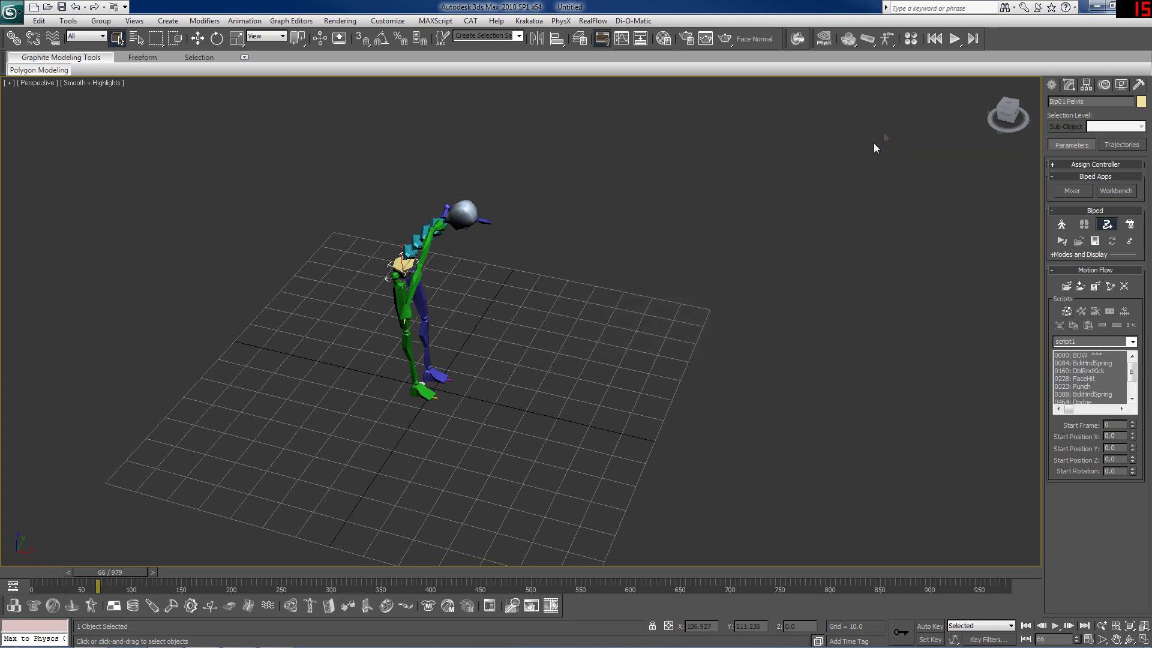
Scrub through the redefined script up to frame 521 to examine the new clip sequence into the Dodge clip.
drag(123, 570, 493, 527)
middle_drag(303, 503, 528, 498)
scroll(528, 505, down, 3)
drag(498, 579, 563, 567)
middle_drag(594, 475, 568, 458)
drag(1015, 103, 993, 105)
middle_drag(577, 289, 585, 320)
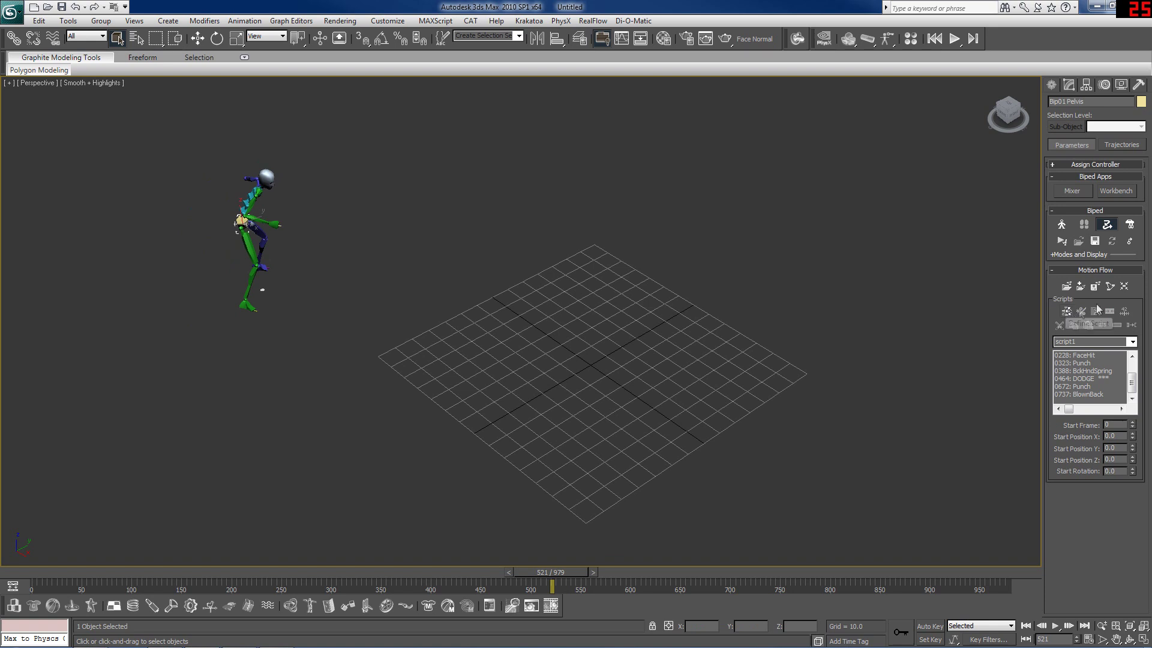
Create a unified motion from script1 with a keyframe per frame, IK constraints enforced and hyper-extended legs filtered, and exit Motion Flow mode.
click(1110, 228)
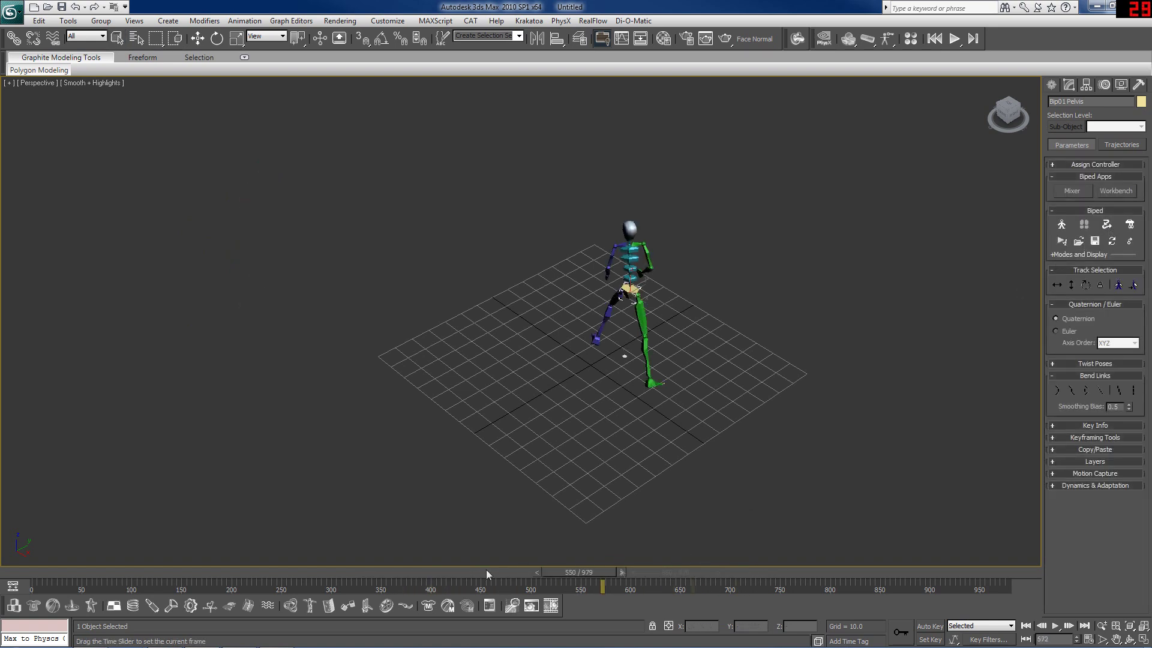
click(1109, 226)
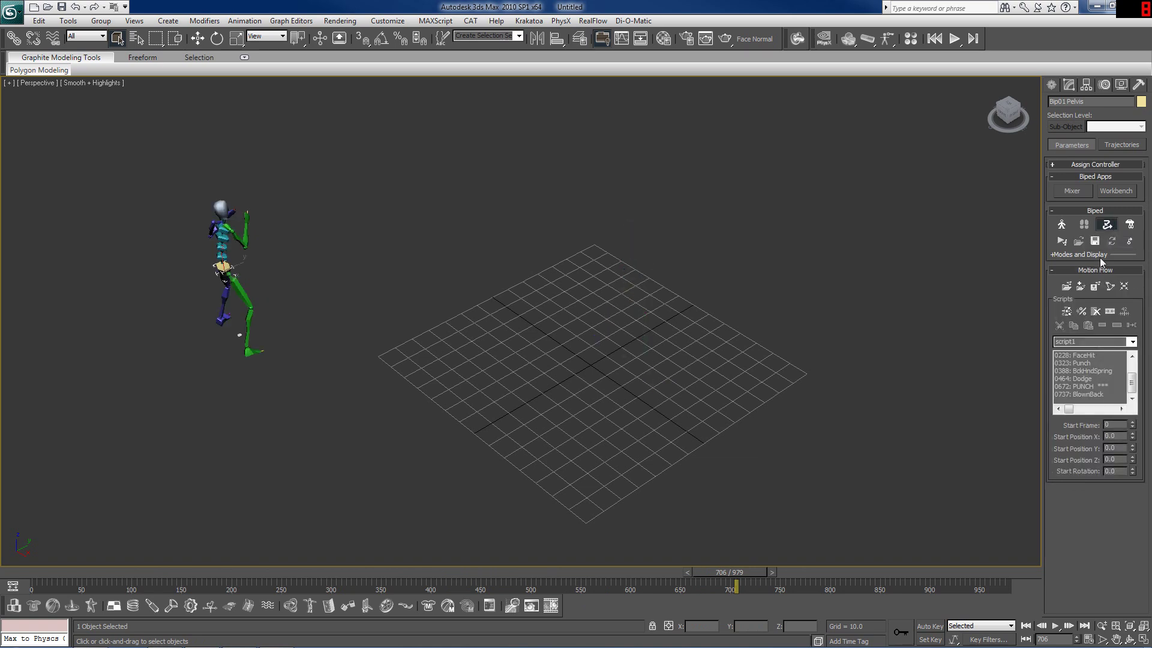
click(1109, 313)
drag(1127, 271, 630, 206)
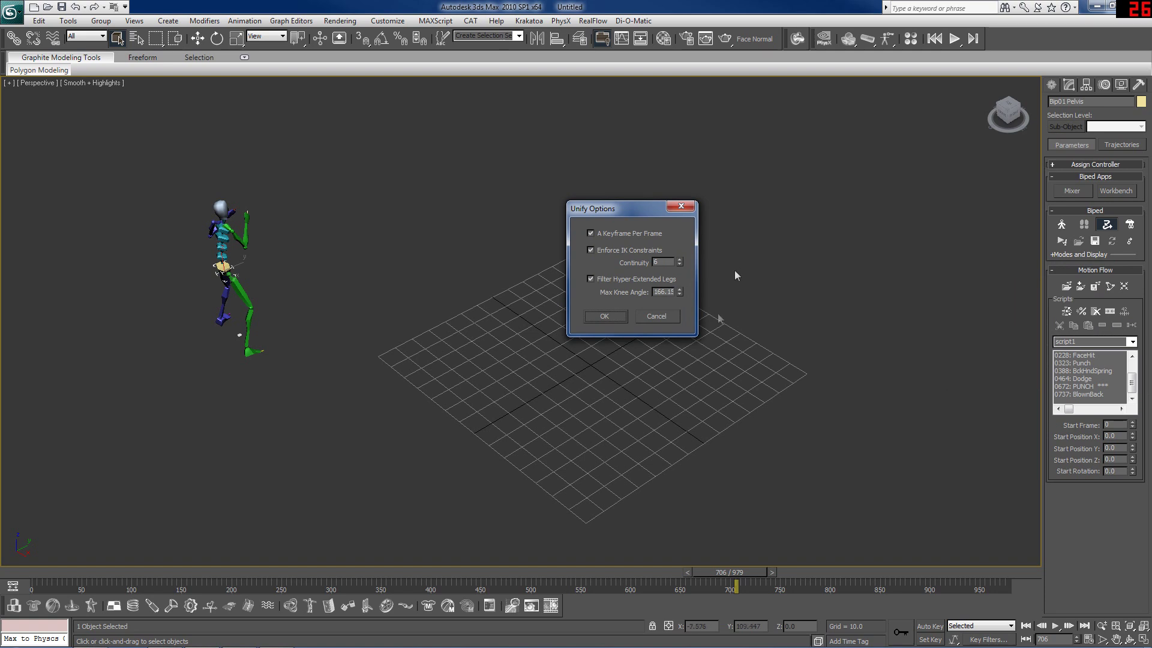
click(604, 317)
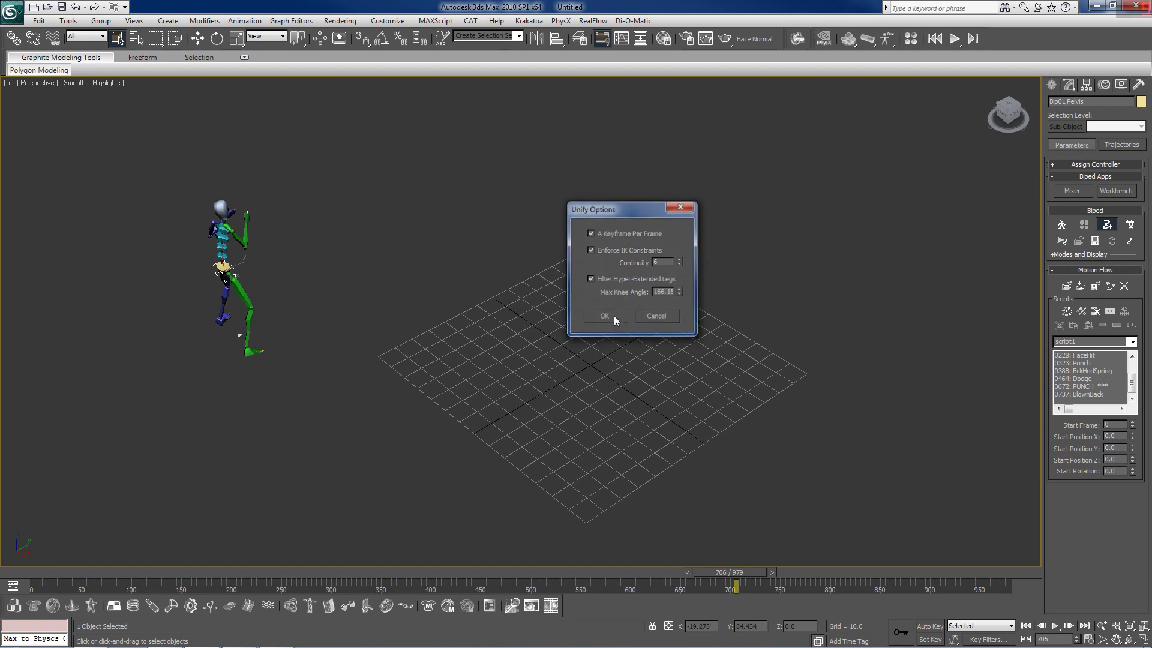
drag(741, 575, 507, 574)
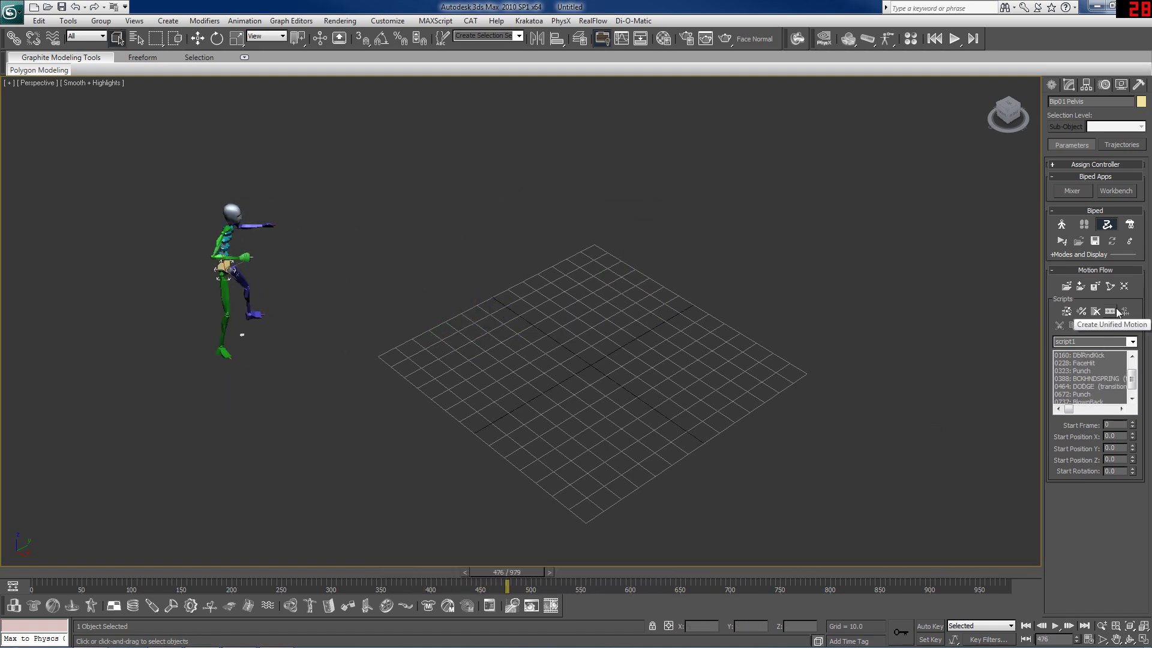
click(1110, 311)
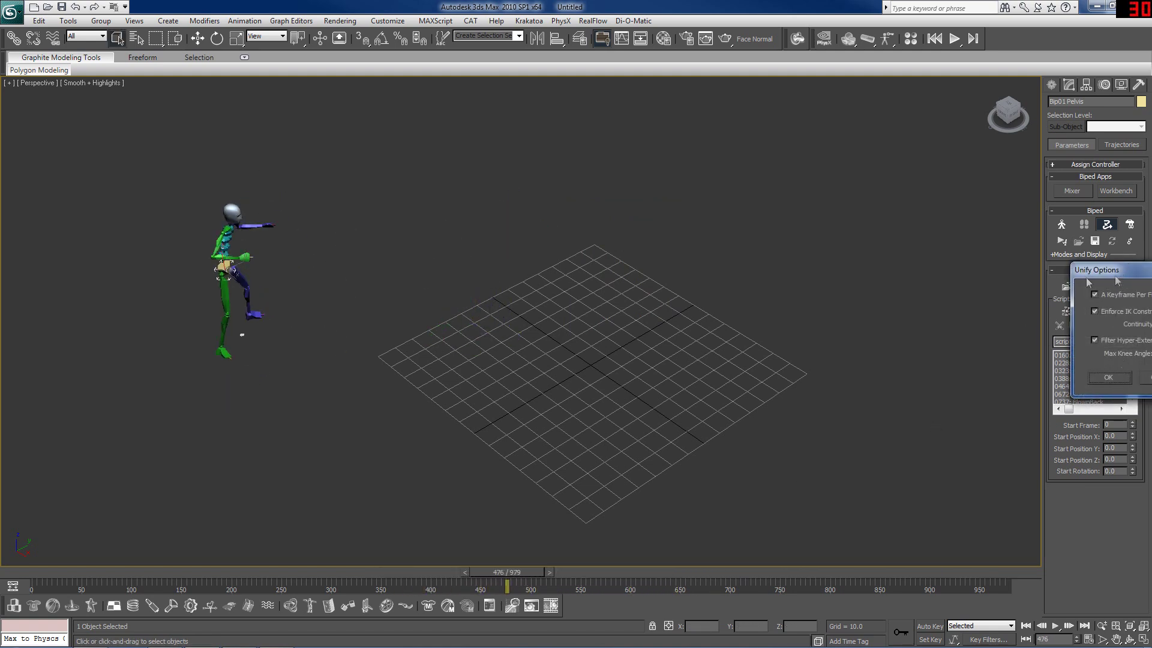
drag(1117, 280, 748, 283)
click(743, 382)
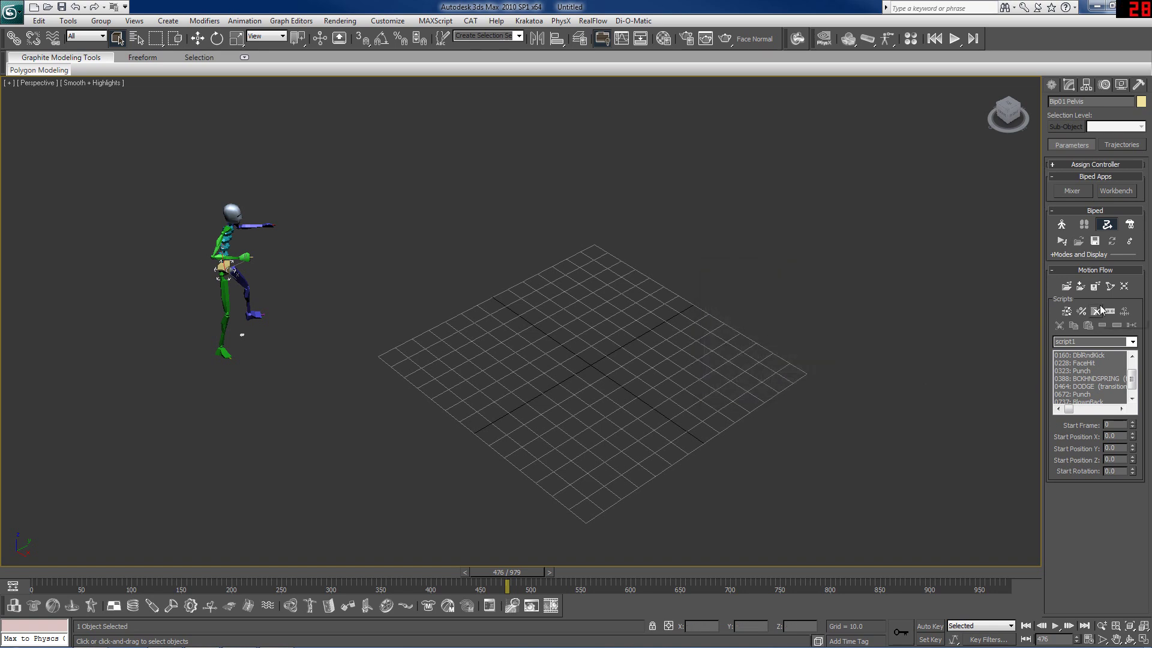
click(1105, 223)
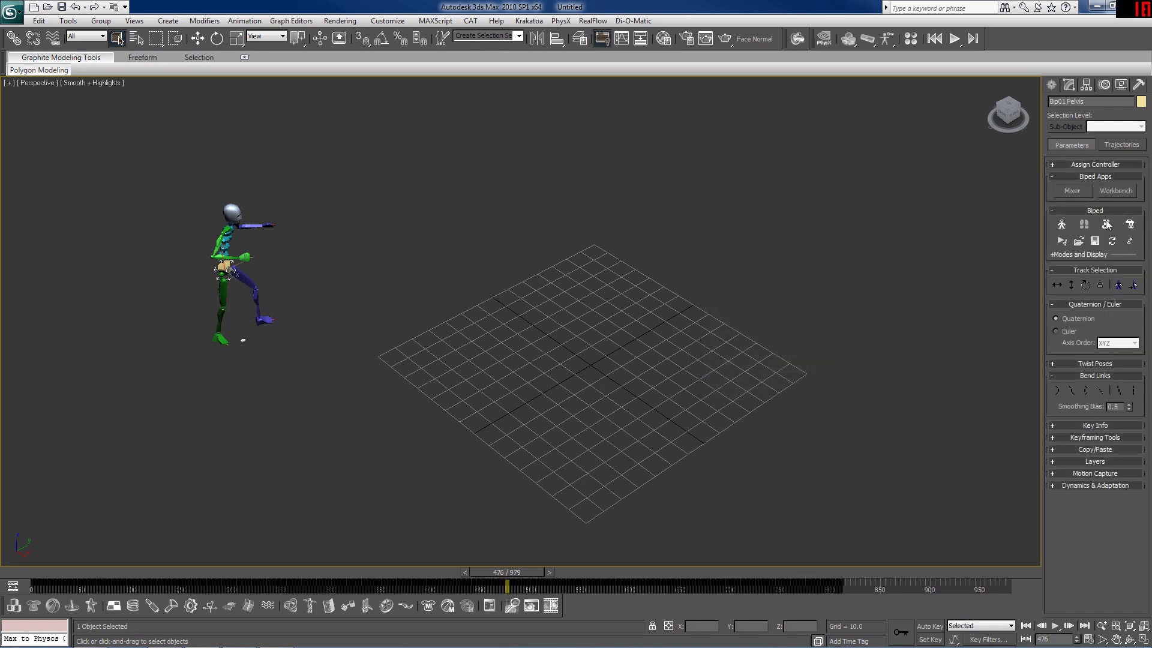
Scrub the unified animation back to frame 33 and examine the Biped from a low, close side angle.
drag(509, 572, 360, 570)
drag(438, 563, 535, 553)
drag(604, 548, 78, 547)
middle_drag(492, 437, 553, 443)
scroll(809, 329, up, 5)
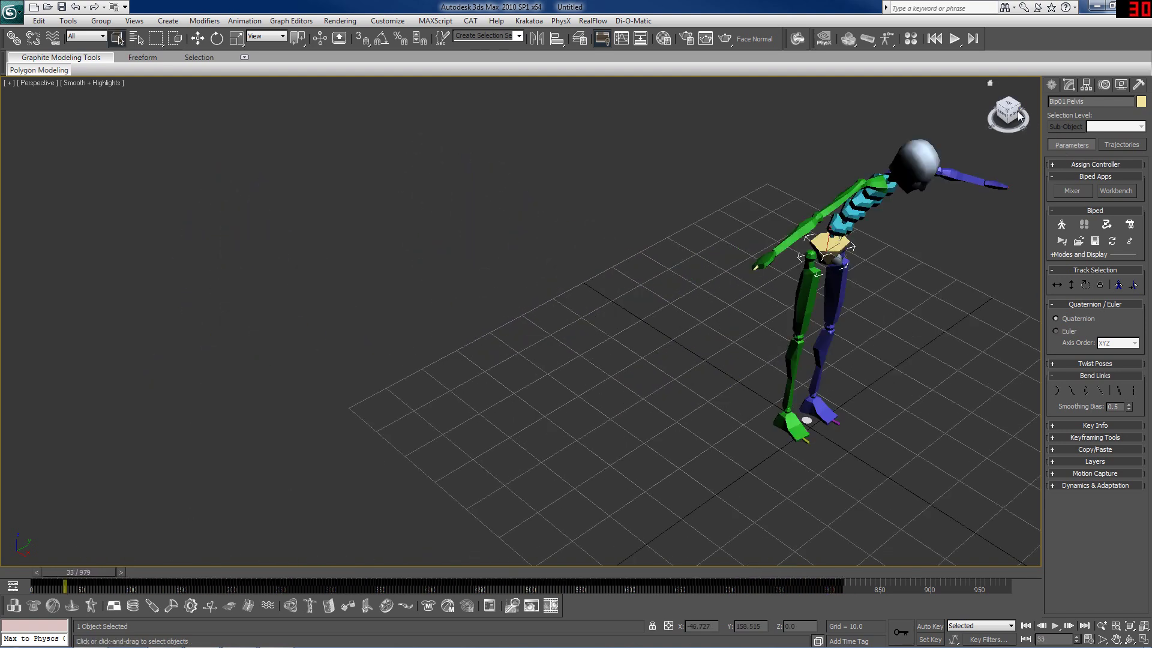
drag(1020, 116, 1042, 101)
middle_drag(887, 384, 739, 391)
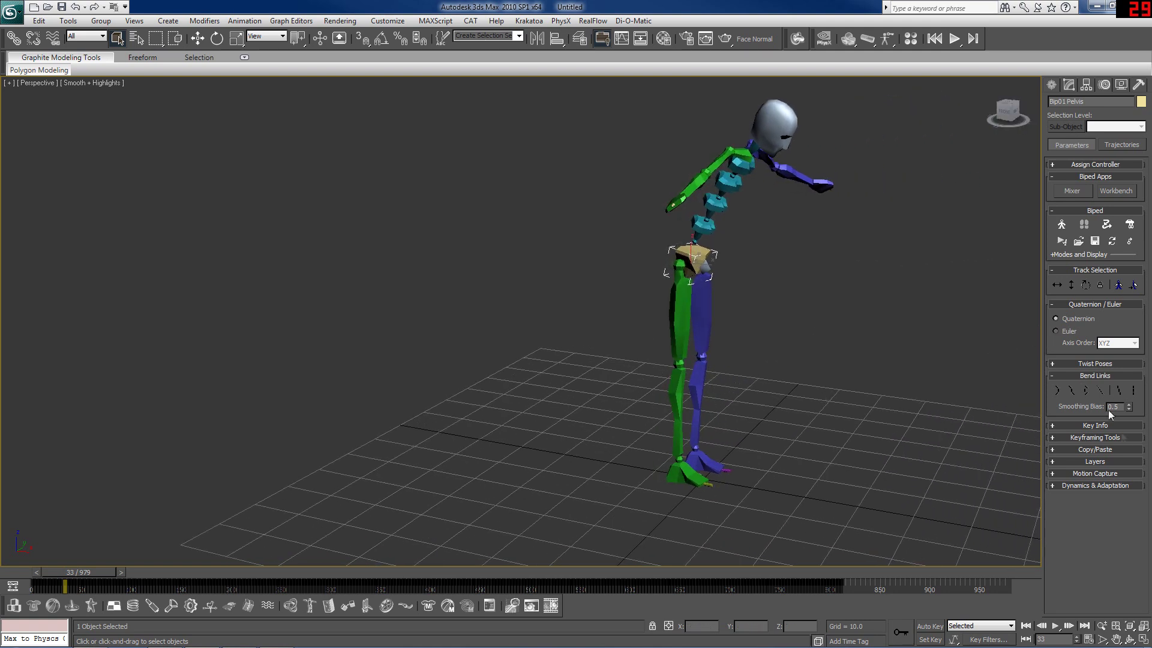
Review the motion past frame 409, add a new Biped animation layer, and return to frame 396.
click(1085, 460)
drag(82, 572, 446, 558)
scroll(664, 366, down, 5)
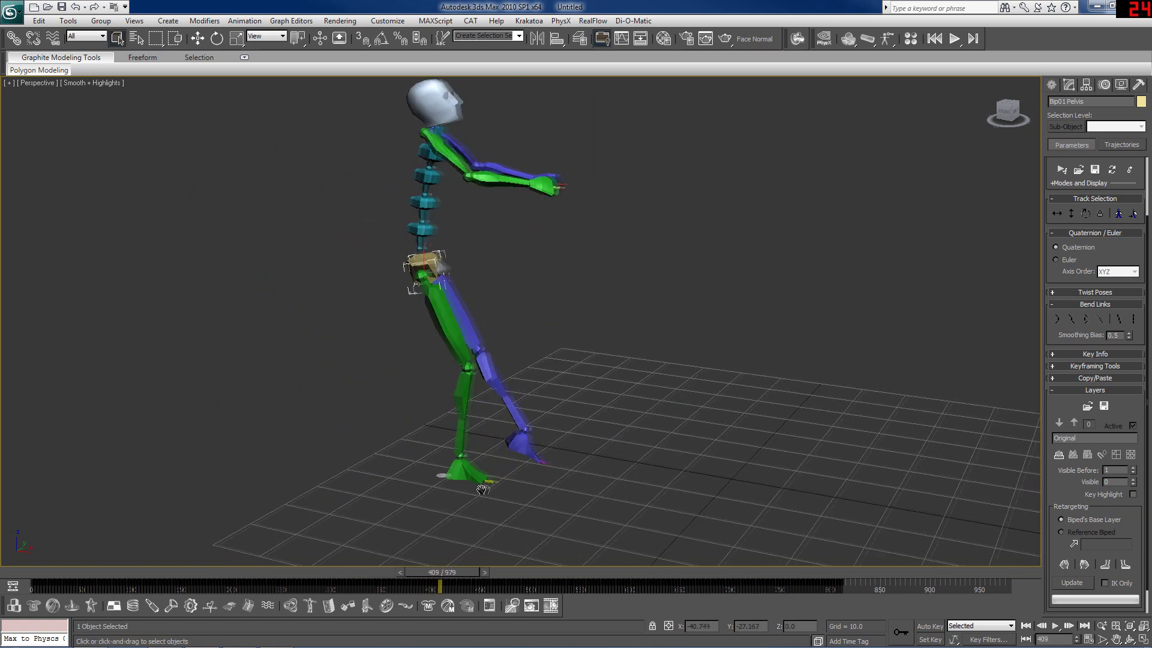
scroll(506, 531, up, 4)
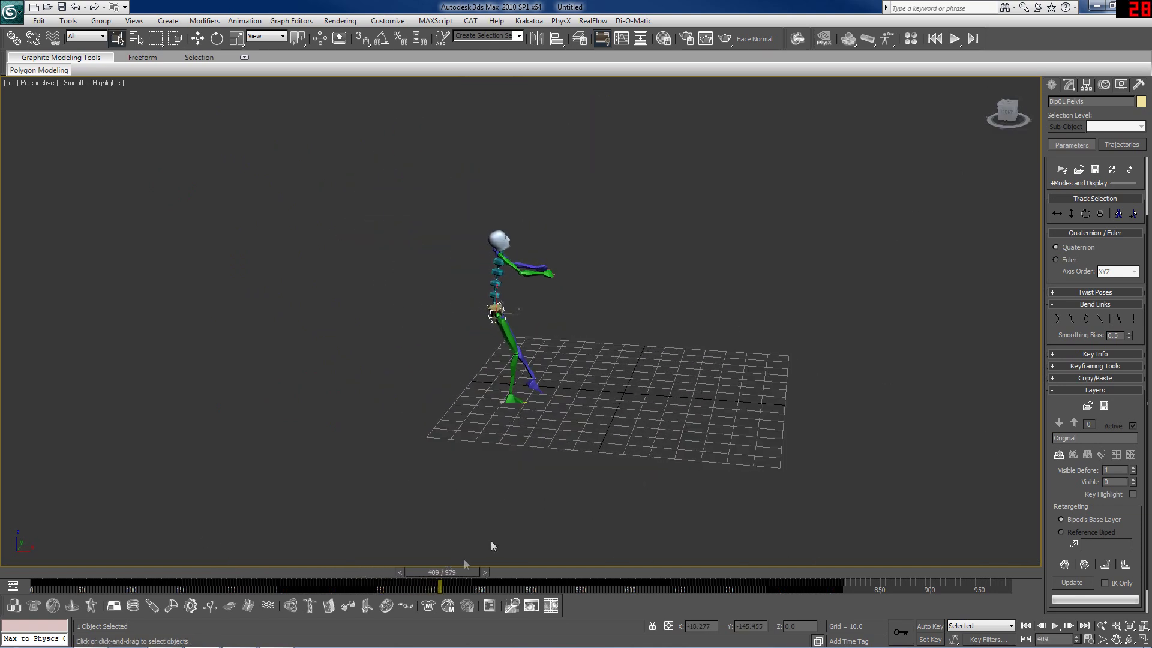
drag(447, 572, 495, 553)
middle_drag(533, 537, 660, 513)
click(1064, 453)
drag(495, 571, 436, 573)
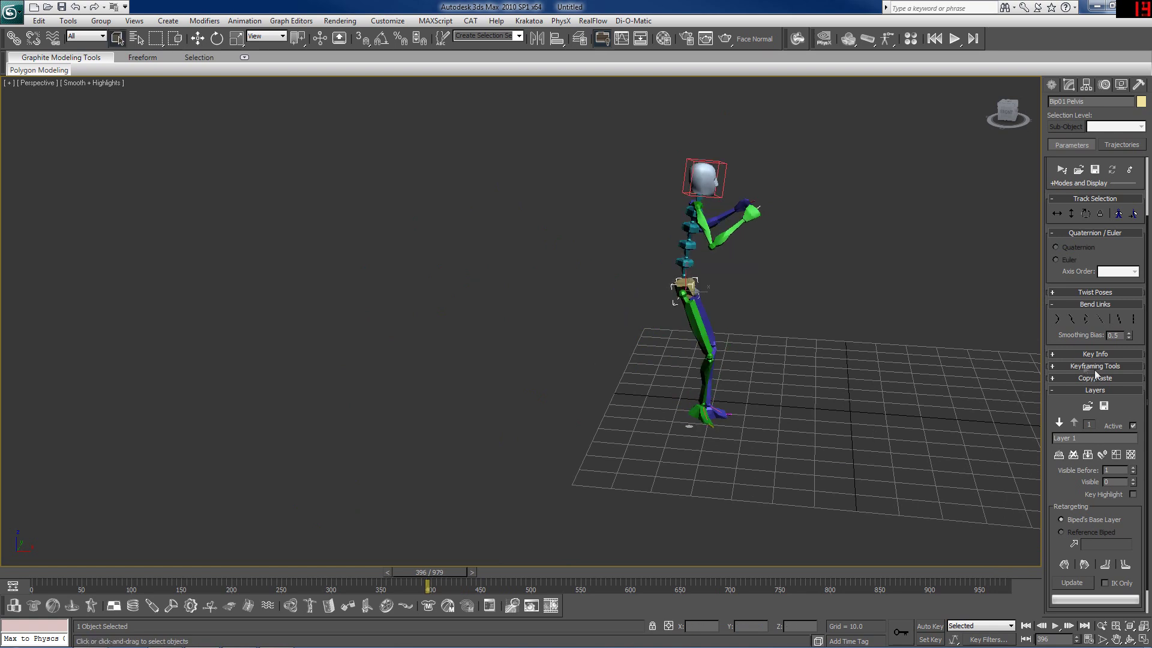
Turn on Auto Key, activate the Move tool, select the Biped's right foot and go to frame 328.
click(930, 626)
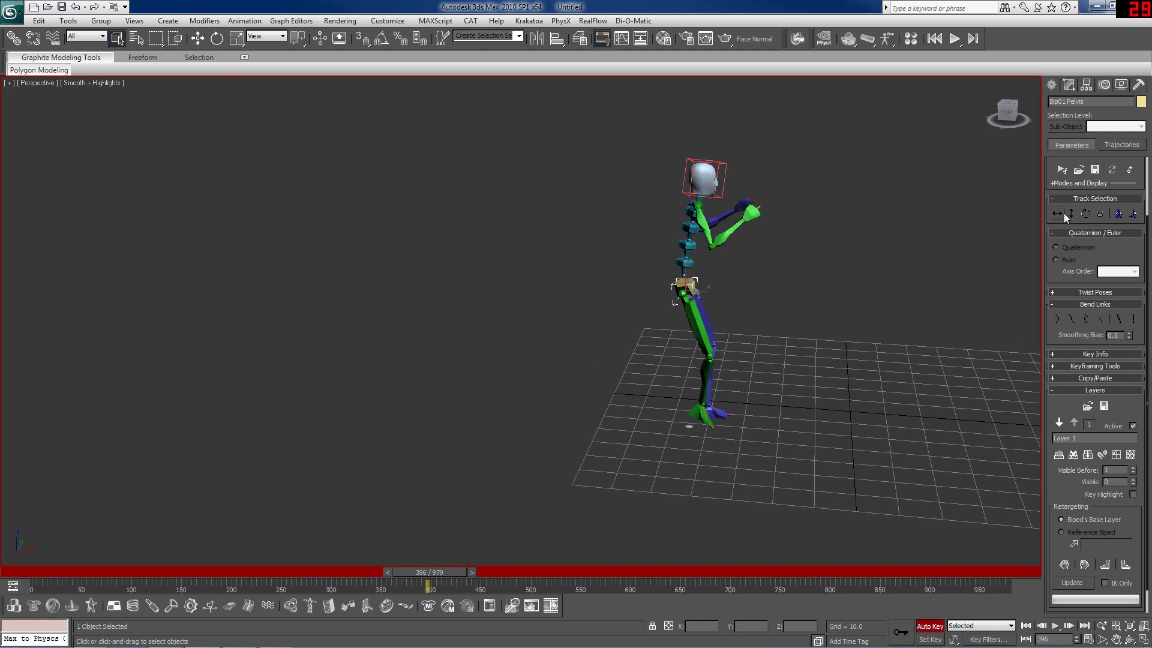
right_click(717, 438)
click(728, 445)
right_click(714, 430)
click(732, 441)
click(702, 414)
drag(449, 572, 382, 580)
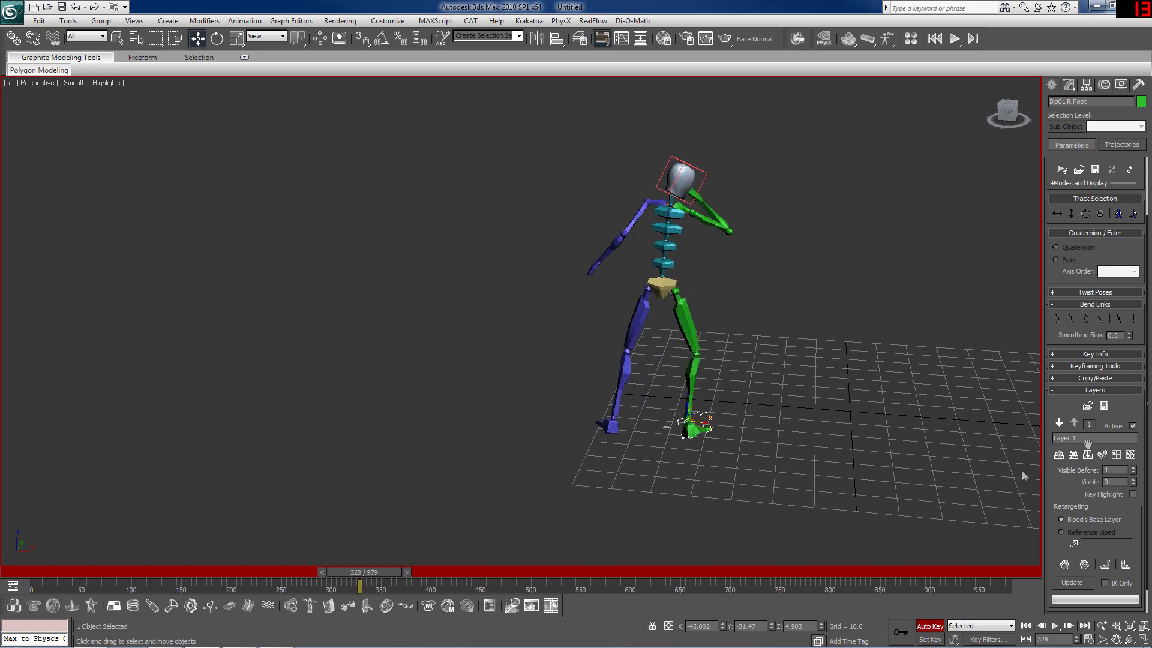
Key the right foot at frame 328 on the new layer and move it away from its original path from frame 350 to frame 400.
click(1093, 354)
drag(384, 573, 409, 574)
key(w)
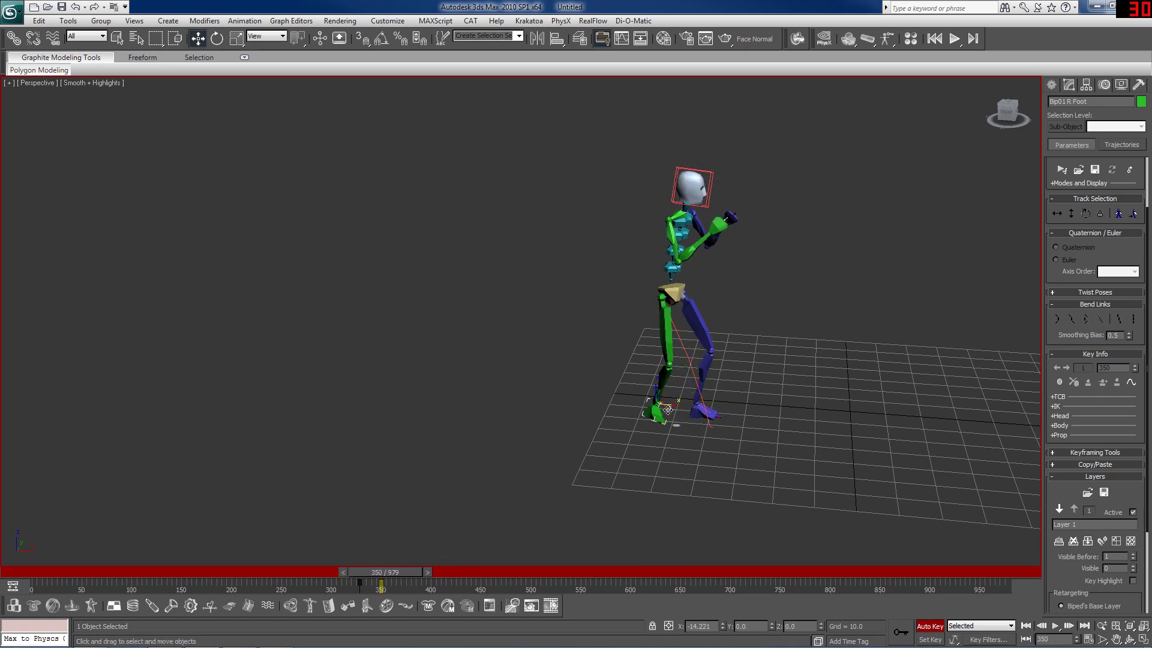
drag(408, 576, 441, 574)
key(w)
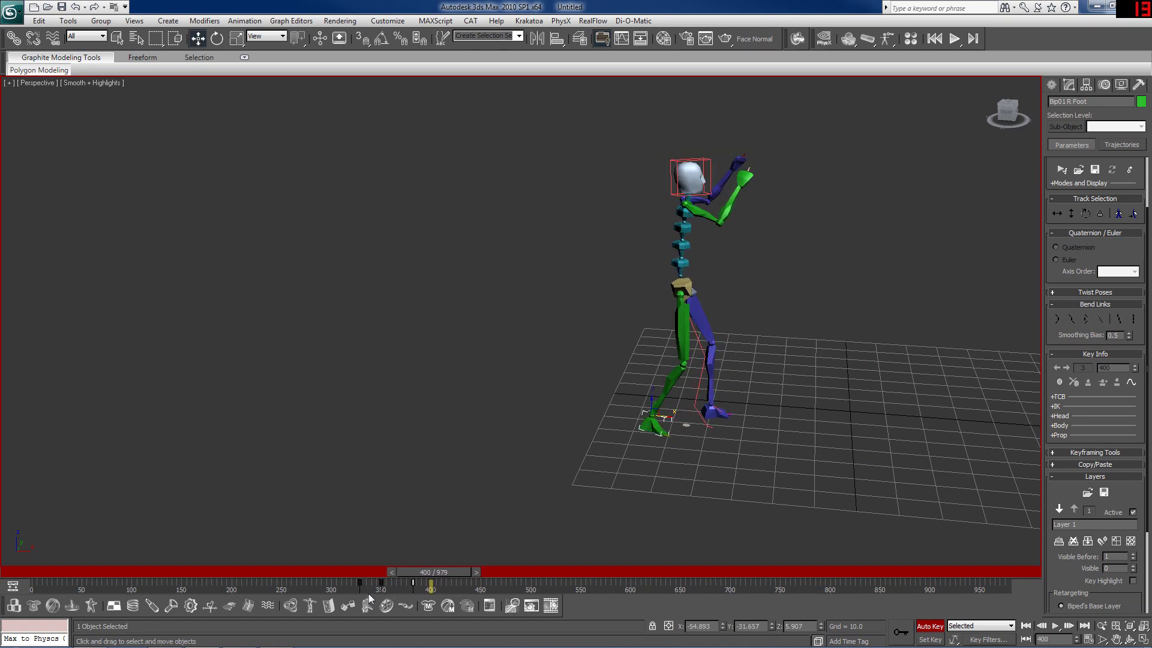
Scrub to frame 505 and examine the layered Biped pose from several view angles.
drag(431, 573, 552, 577)
middle_drag(600, 480, 699, 460)
scroll(810, 442, down, 3)
middle_drag(812, 442, 781, 486)
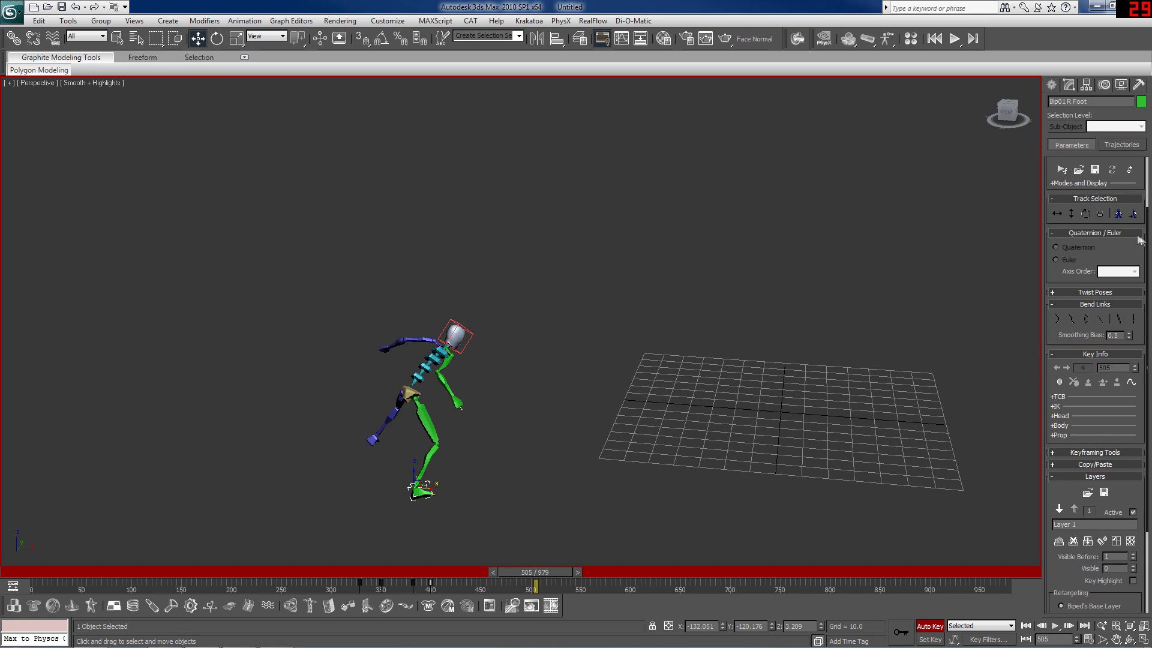
drag(1148, 238, 1147, 168)
middle_drag(508, 529, 537, 495)
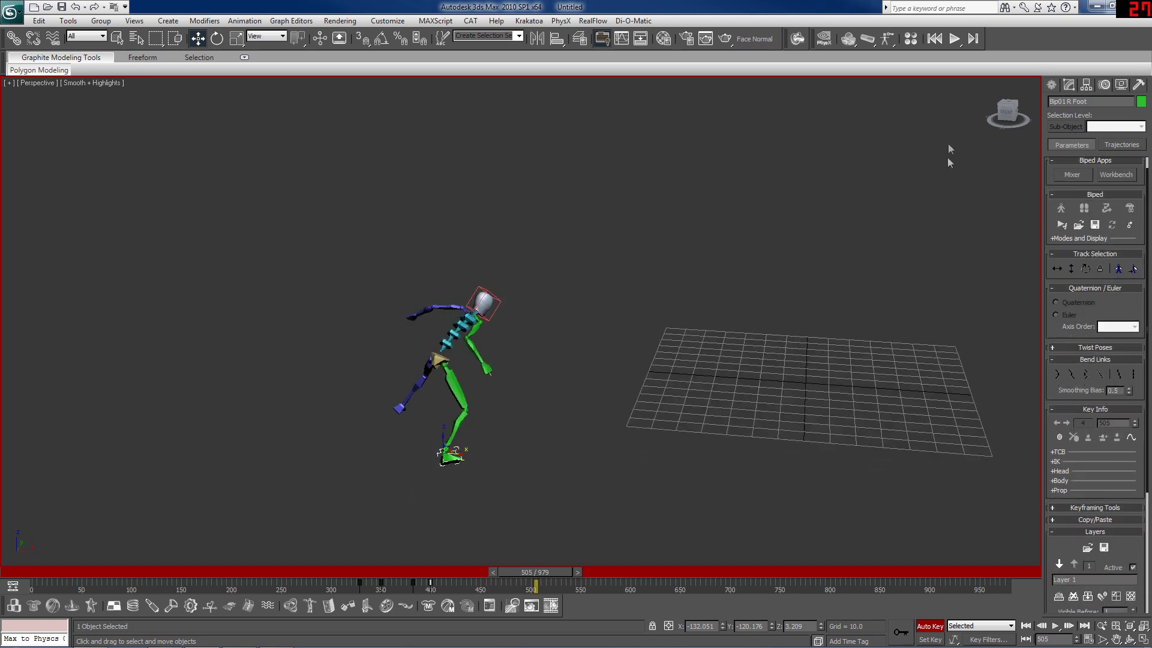
drag(1006, 118, 973, 132)
middle_drag(634, 447, 586, 491)
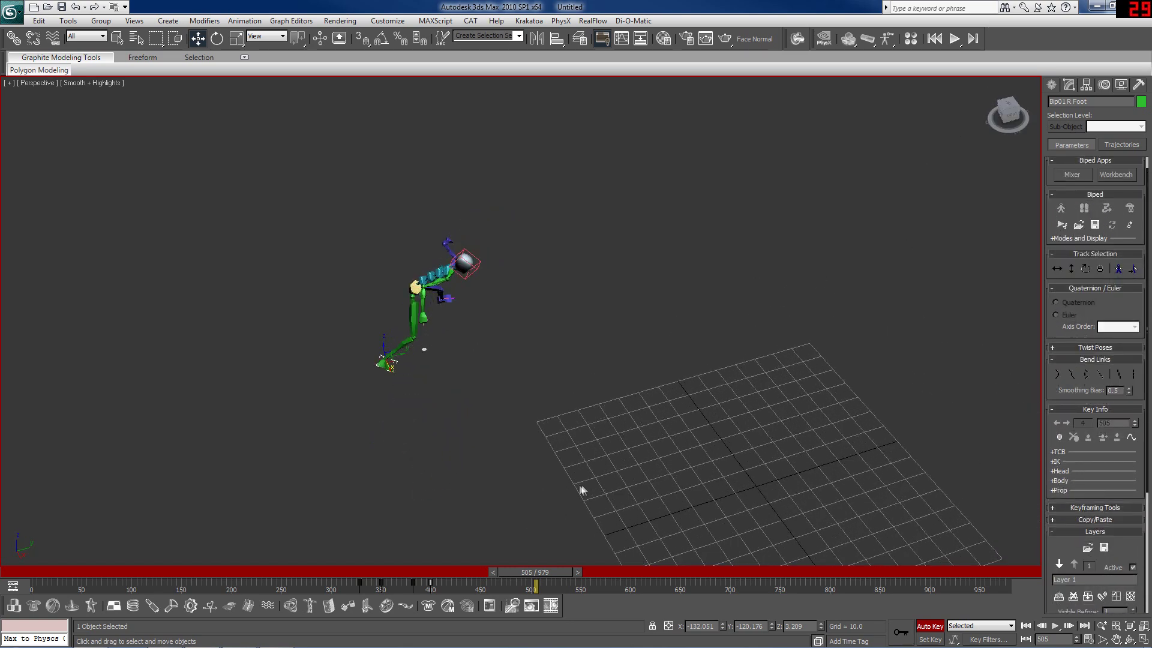
drag(1006, 117, 993, 110)
middle_drag(655, 444, 619, 487)
Replay the right foot's keyed range and continue to frame 472, examining the leg motion from a closer, lower view.
drag(534, 573, 362, 573)
middle_drag(620, 564, 548, 482)
drag(1010, 112, 1026, 104)
scroll(843, 341, up, 3)
drag(386, 581, 507, 588)
middle_drag(281, 493, 543, 470)
scroll(474, 462, down, 3)
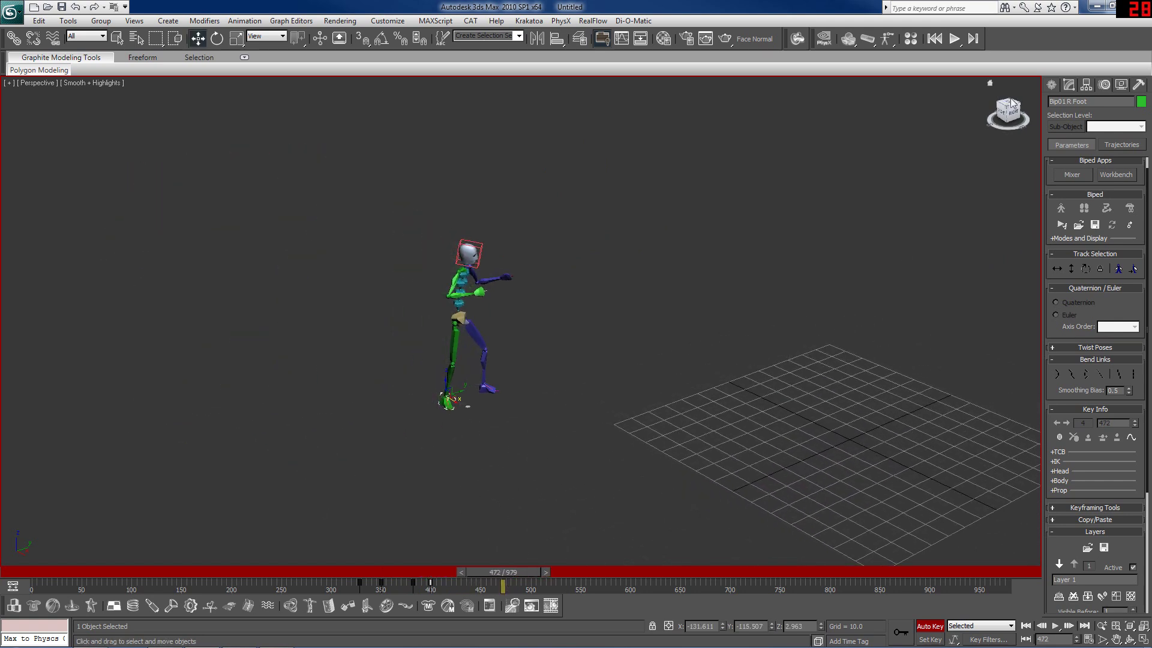
drag(1013, 105, 1001, 99)
middle_drag(679, 296, 628, 326)
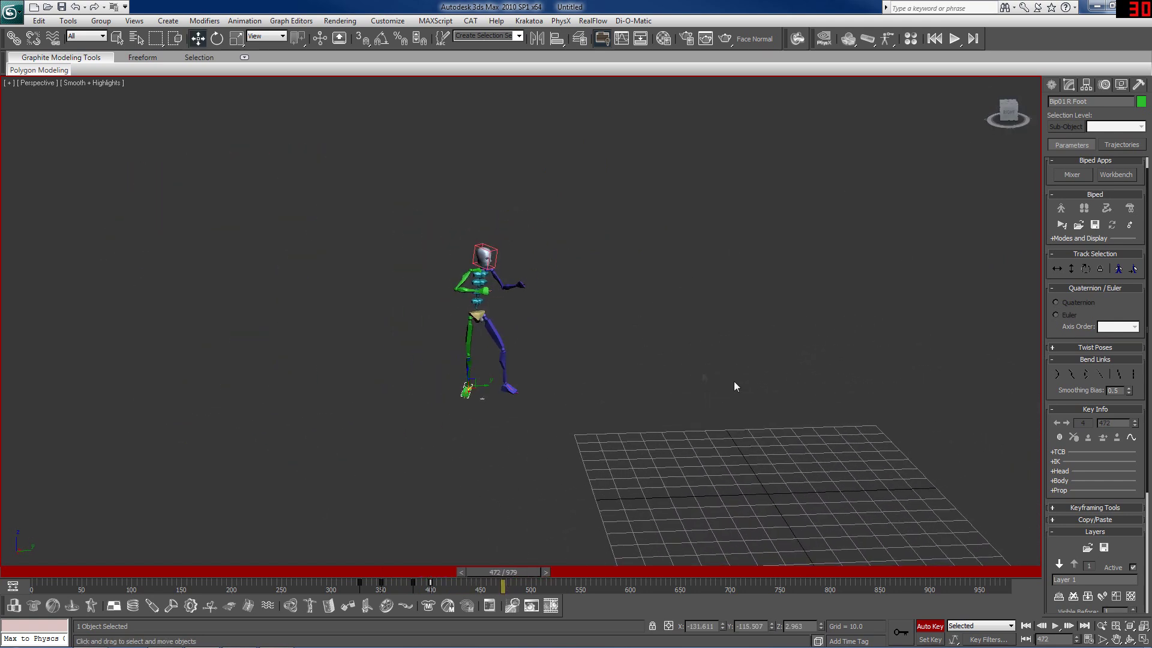
scroll(704, 377, up, 3)
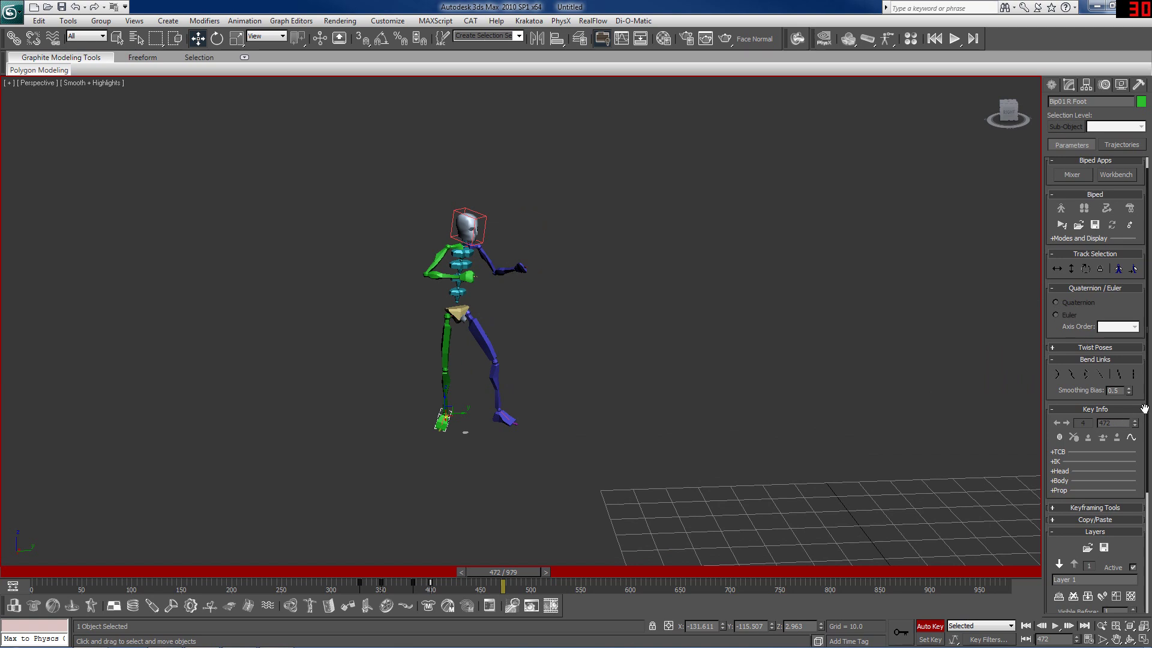
Collapse the Biped Apps and Track Selection rollouts to make room for the layer settings.
drag(1145, 409, 1143, 270)
click(1066, 175)
middle_drag(664, 460, 663, 423)
click(1064, 248)
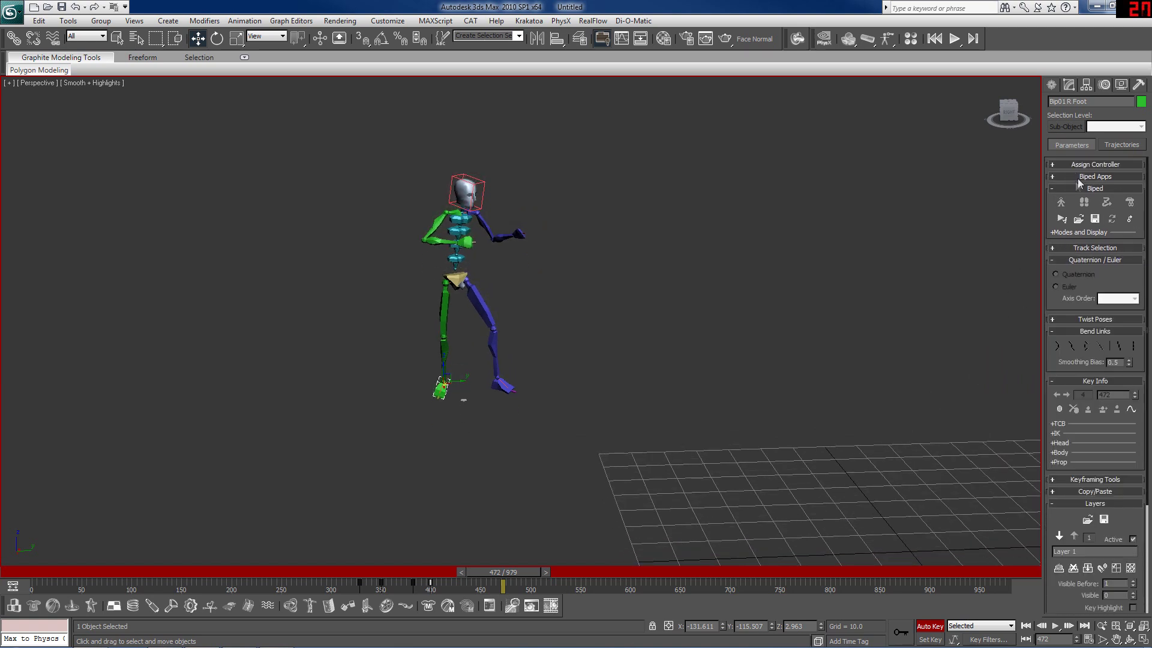
middle_drag(658, 410, 665, 407)
Go back to frame 370 and view the offset right foot against its original leg position from the side.
drag(498, 575, 399, 574)
middle_drag(825, 445, 595, 408)
drag(1000, 103, 1065, 112)
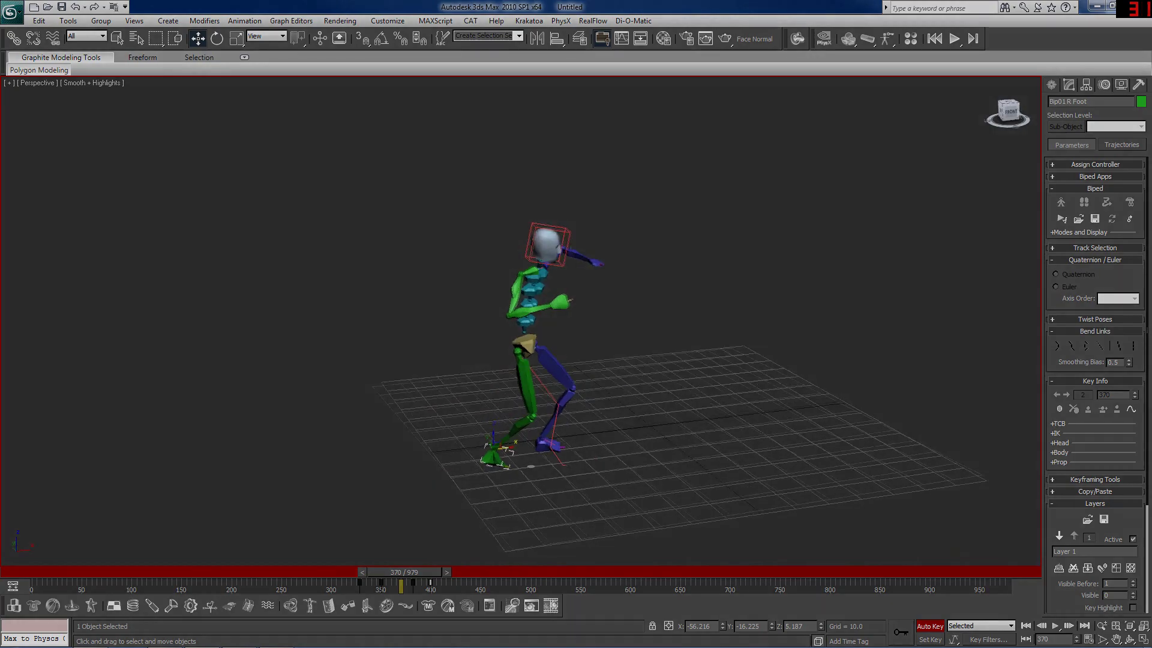